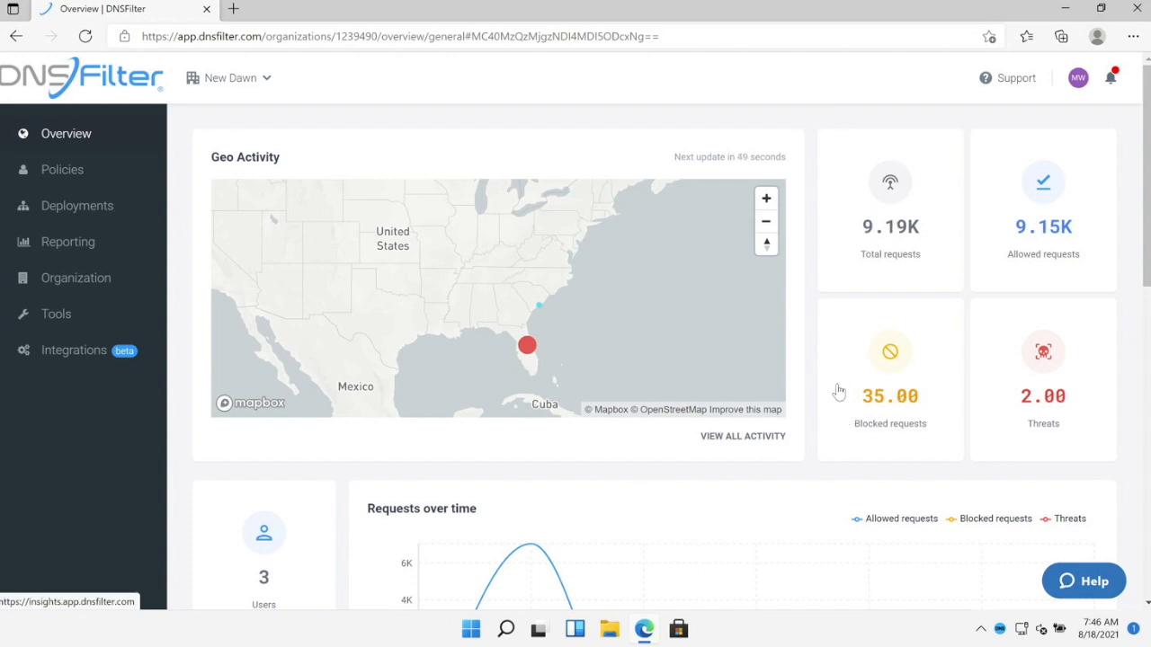
- Scroll the Overview to the top Domains and Sites panels, then go to the Policies list
scroll(839, 377, down, 2)
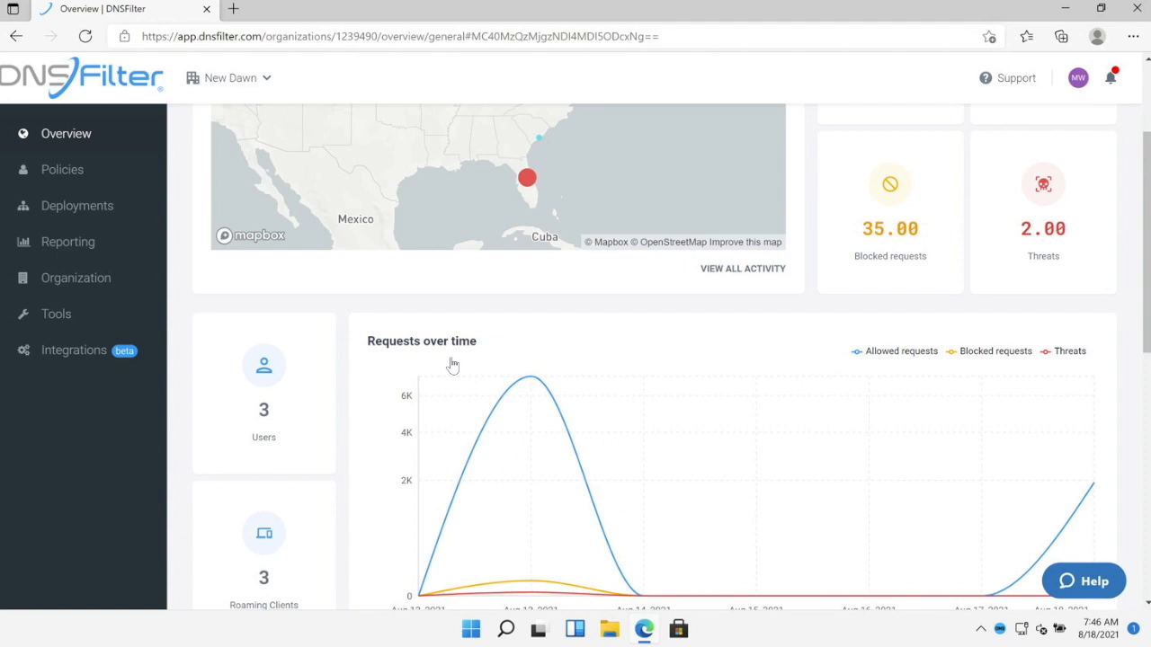
scroll(355, 304, down, 2)
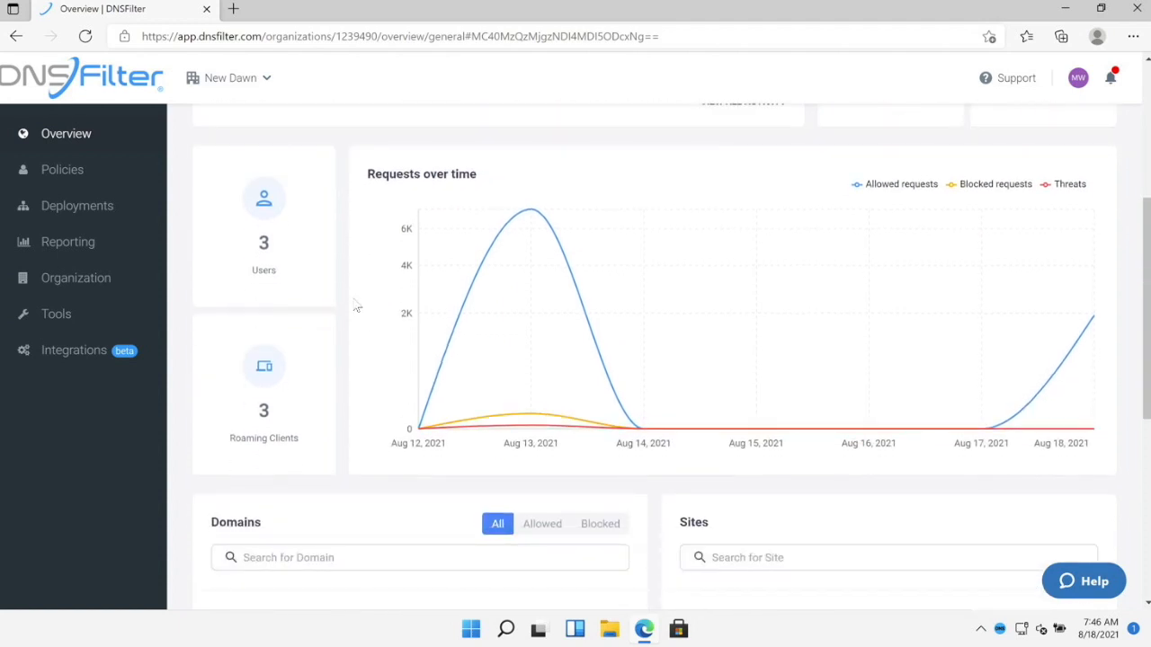
scroll(356, 304, down, 3)
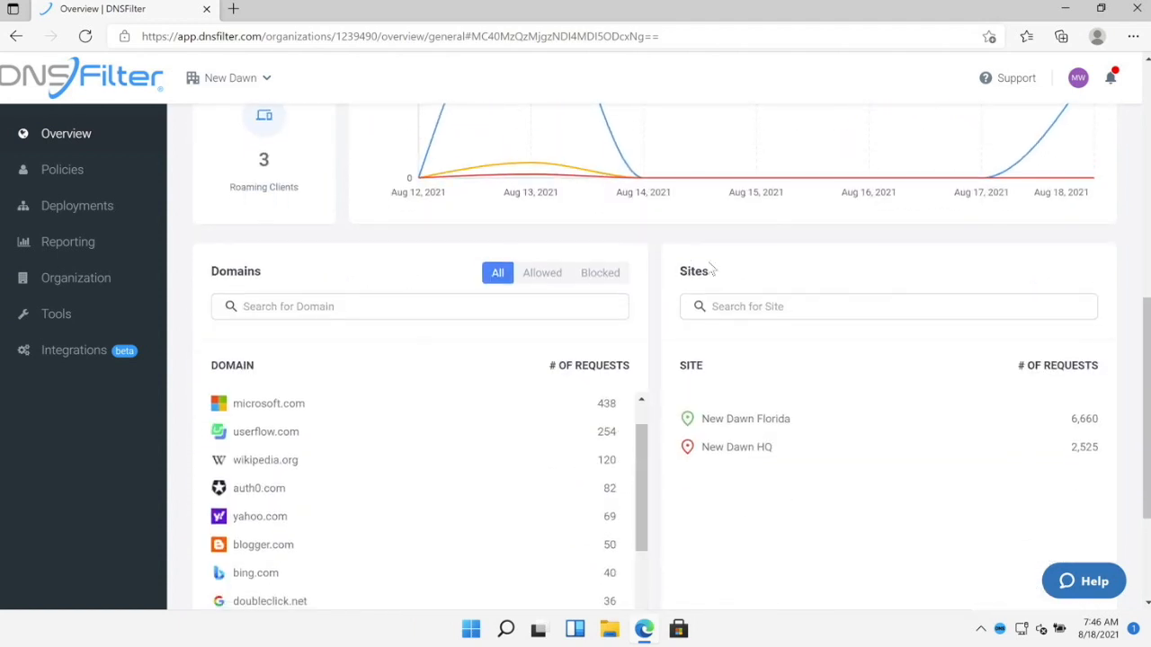
scroll(710, 268, down, 1)
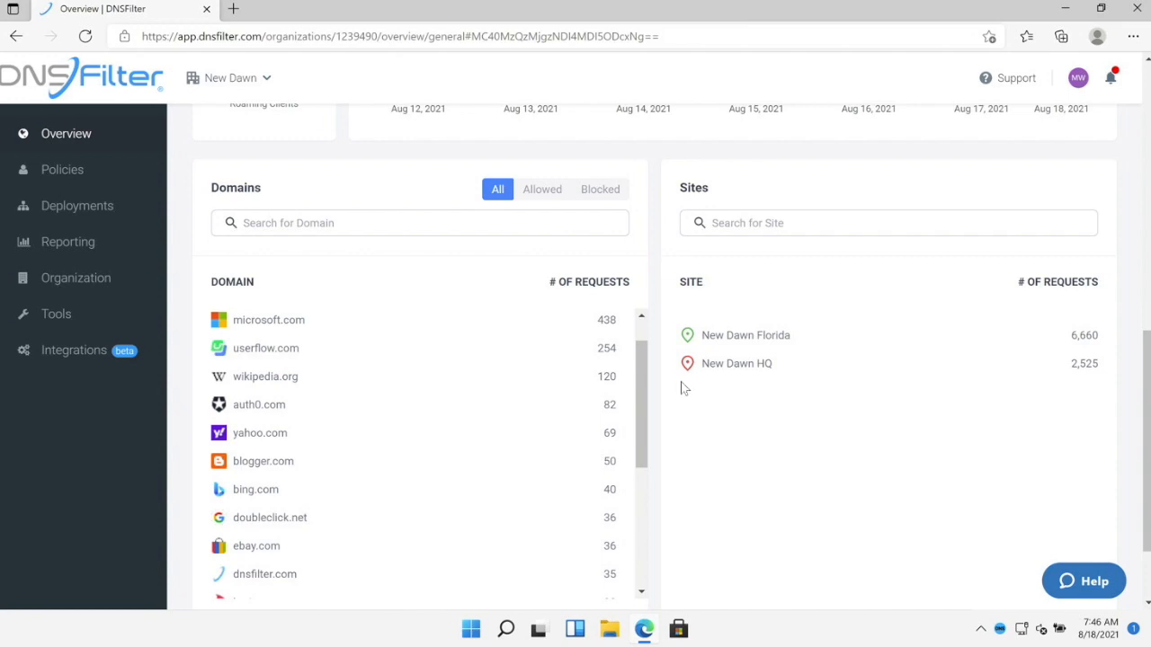
click(62, 171)
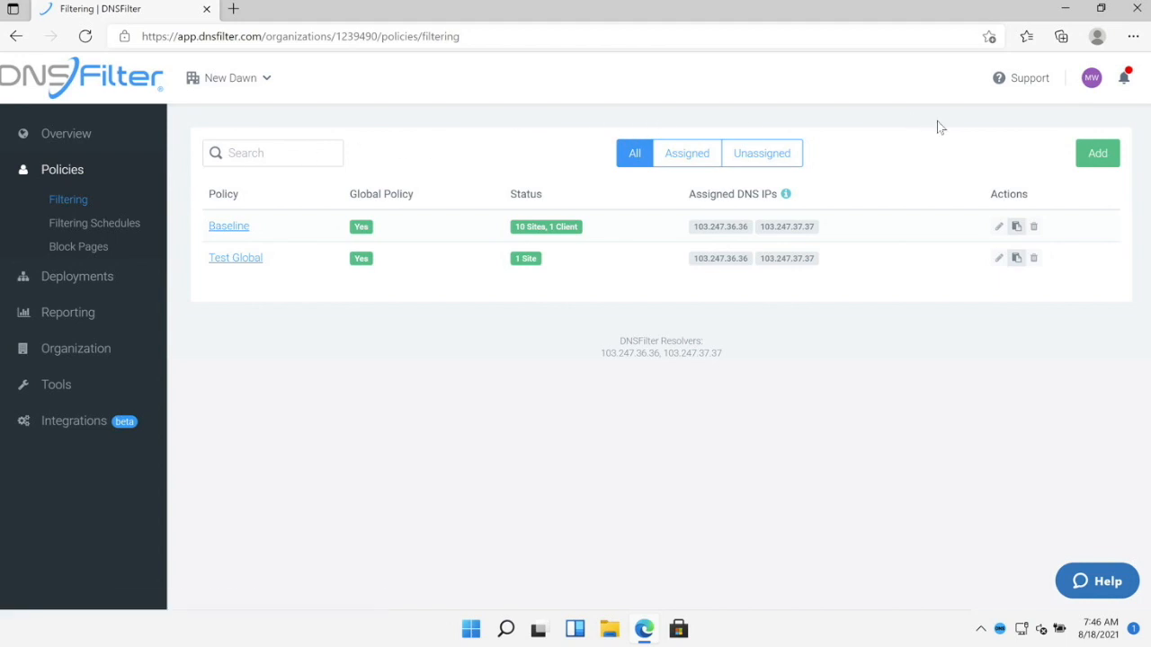
- Create a new filtering policy named 'Test Policy' and go to its Categories page
click(1095, 158)
click(456, 208)
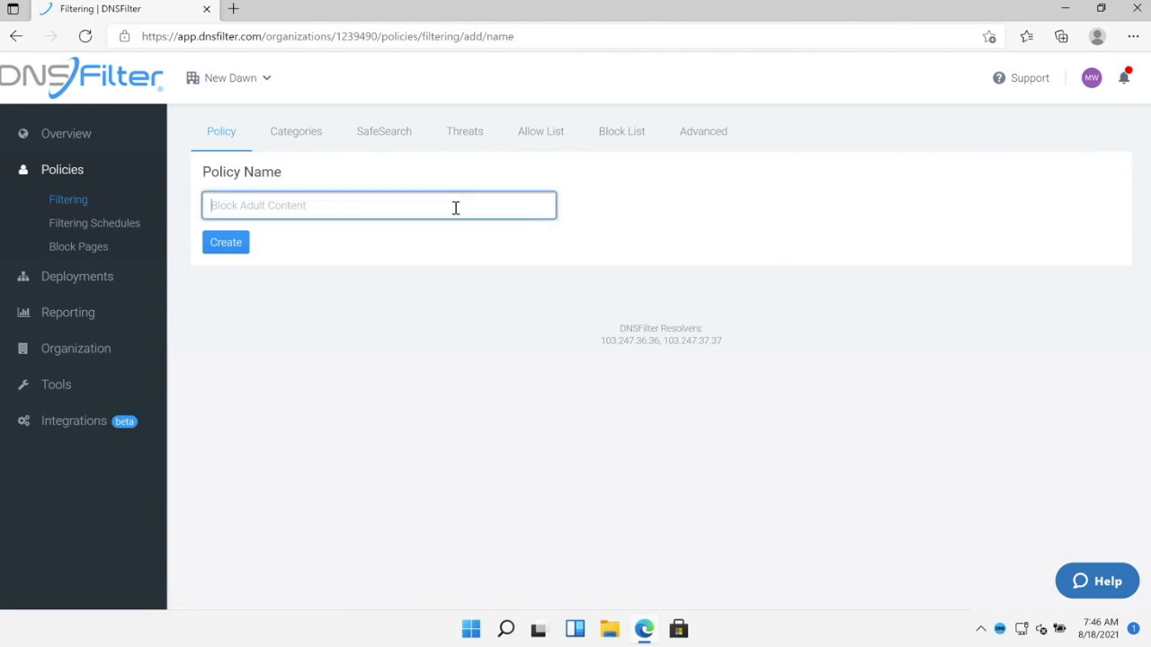
text(Test Policy)
click(226, 243)
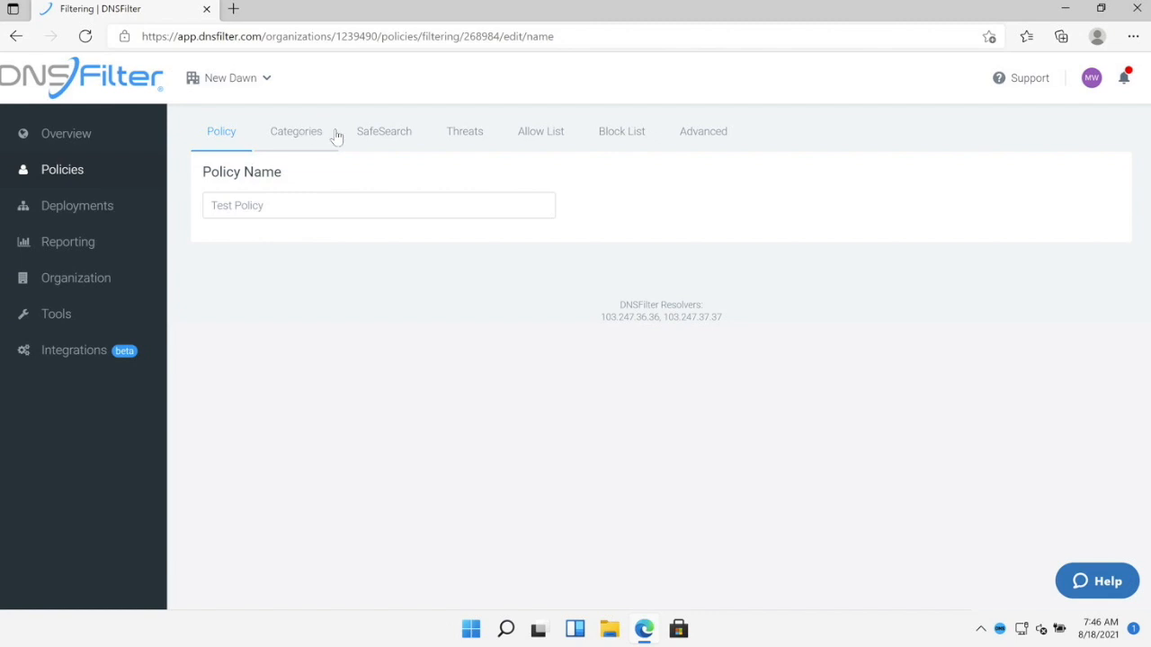
click(308, 134)
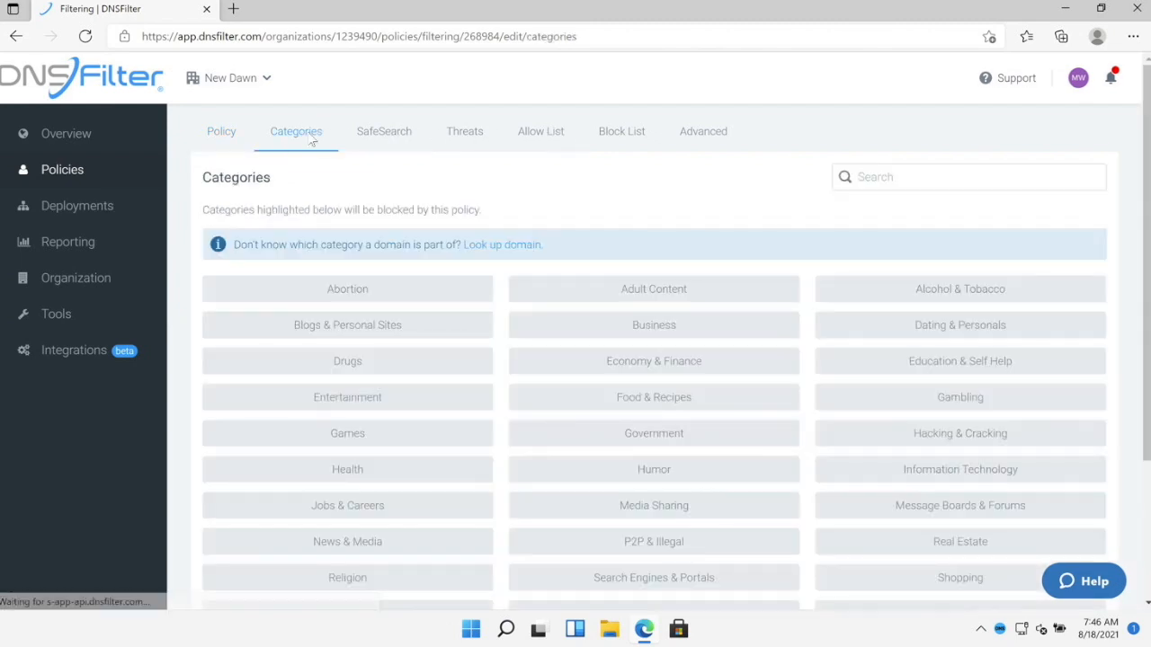
- Block the Adult Content, P2P & Illegal and Weapons categories, then go to SafeSearch
click(694, 293)
scroll(779, 185, down, 1)
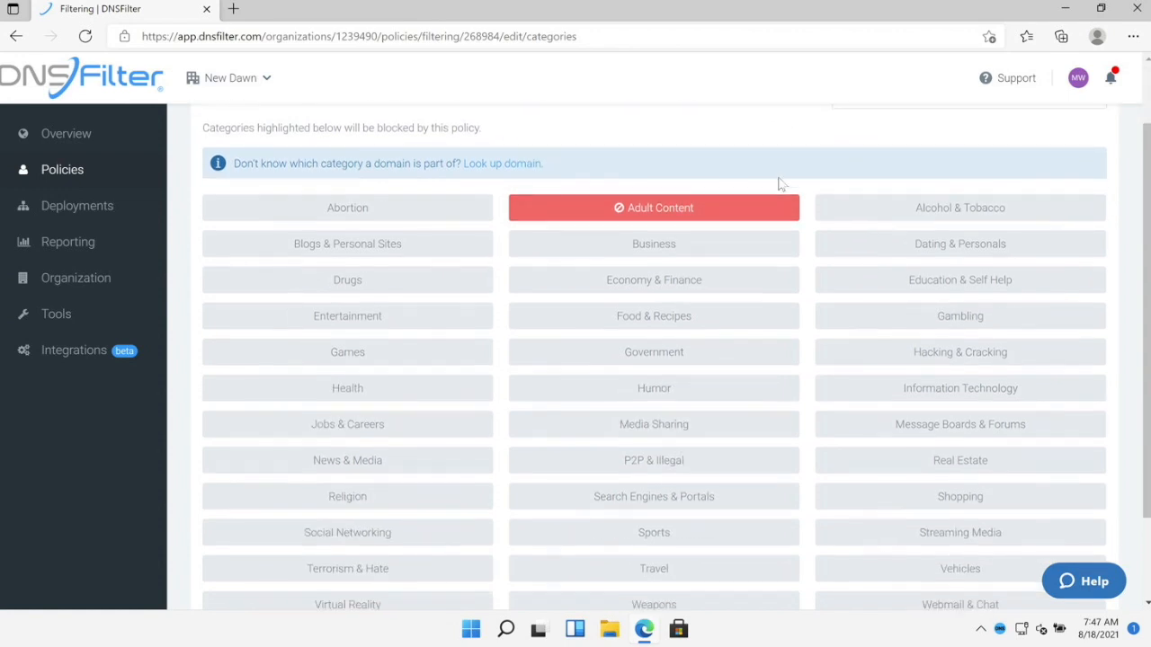
click(717, 462)
scroll(738, 344, down, 1)
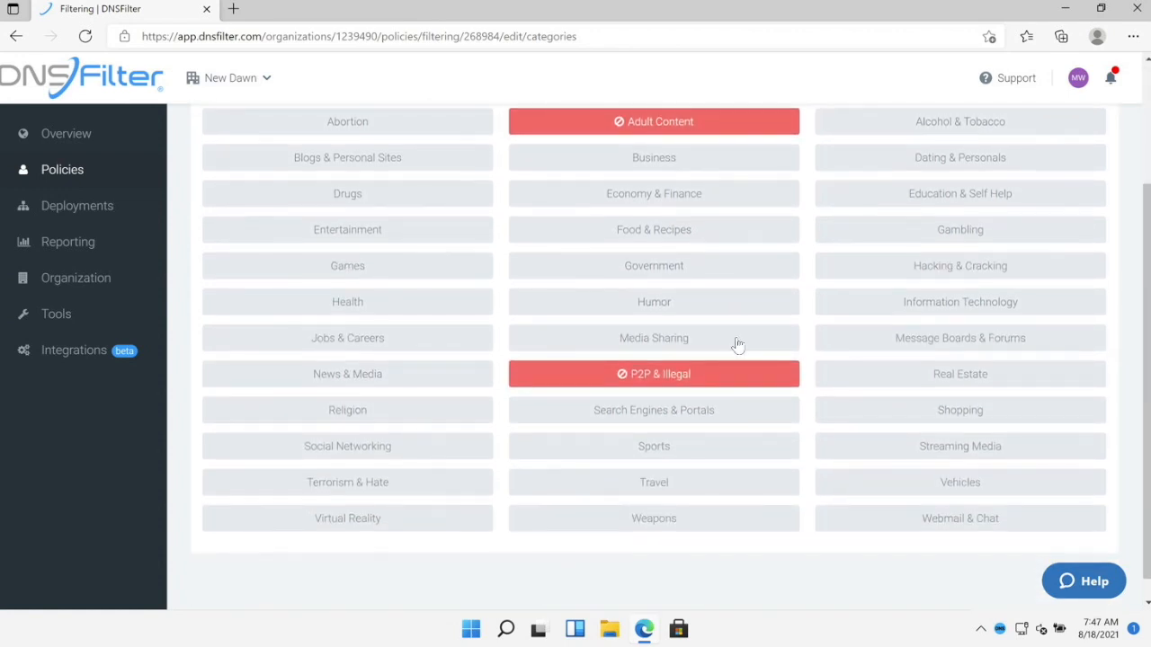
click(706, 527)
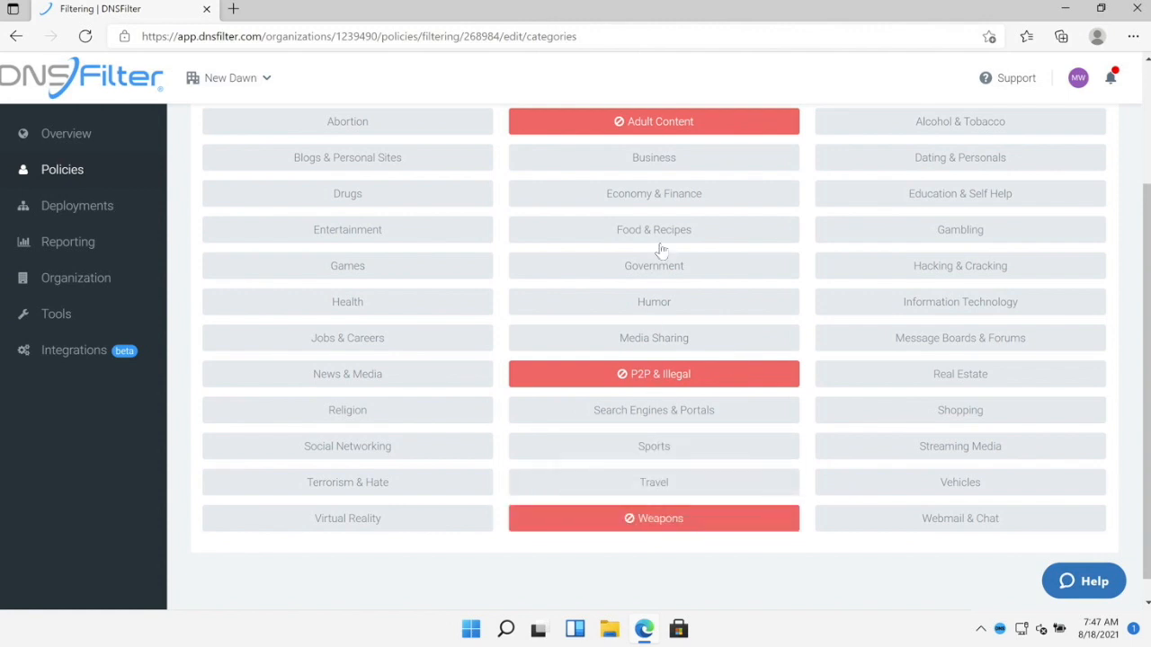
scroll(660, 250, up, 2)
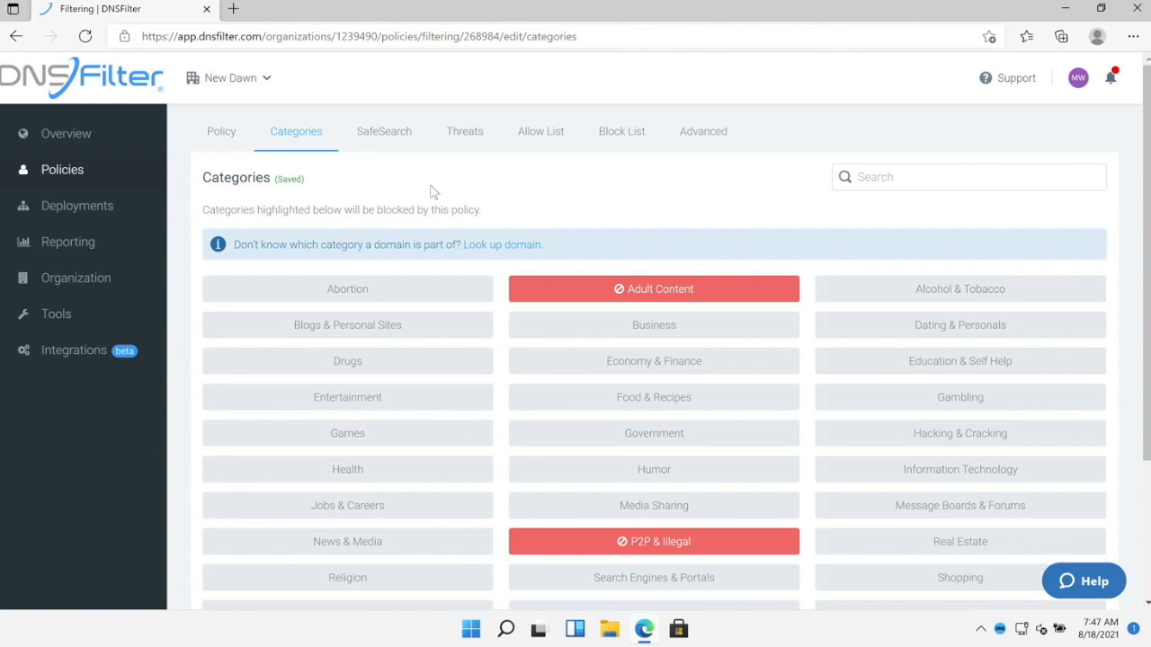
click(392, 136)
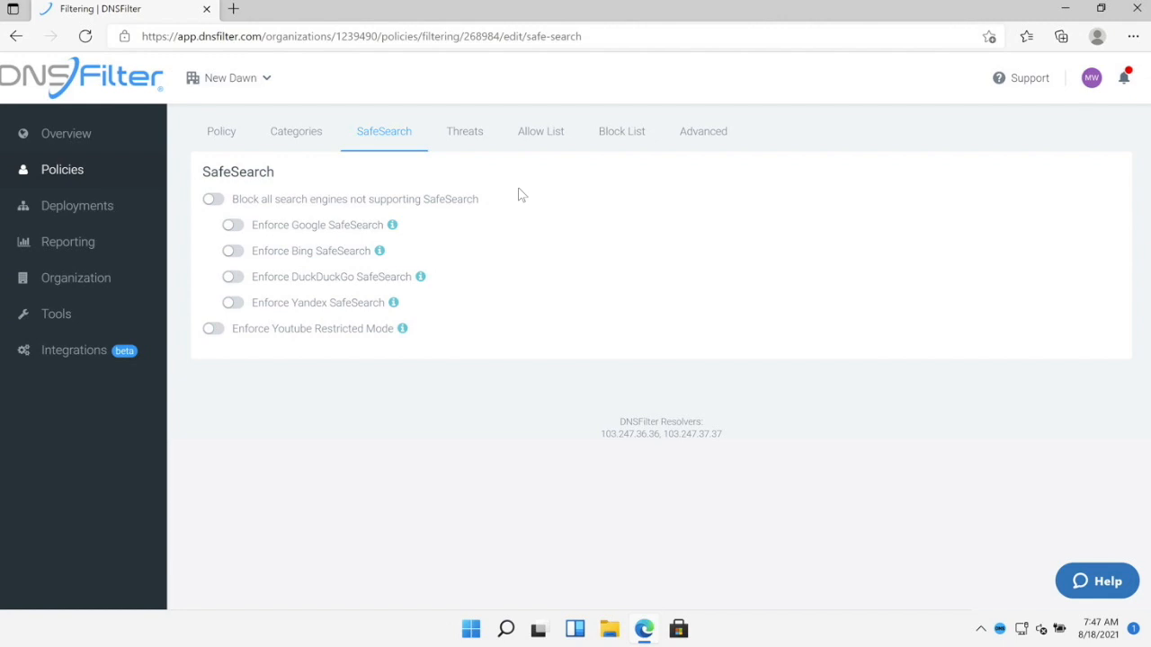
- After reviewing the SafeSearch toggles, go to Test Policy's Threats page
click(466, 144)
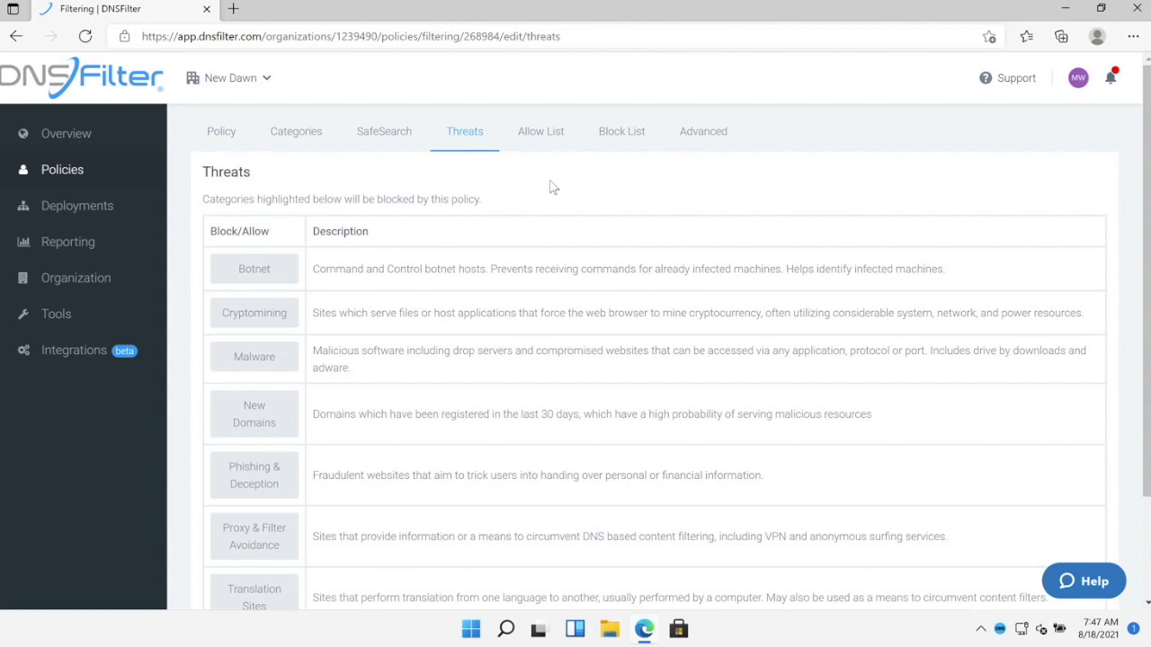
- Block Botnet, Cryptomining, Malware, New Domains, Phishing & Deception and Proxy & Filter Avoidance, then go to the Allow List
click(286, 277)
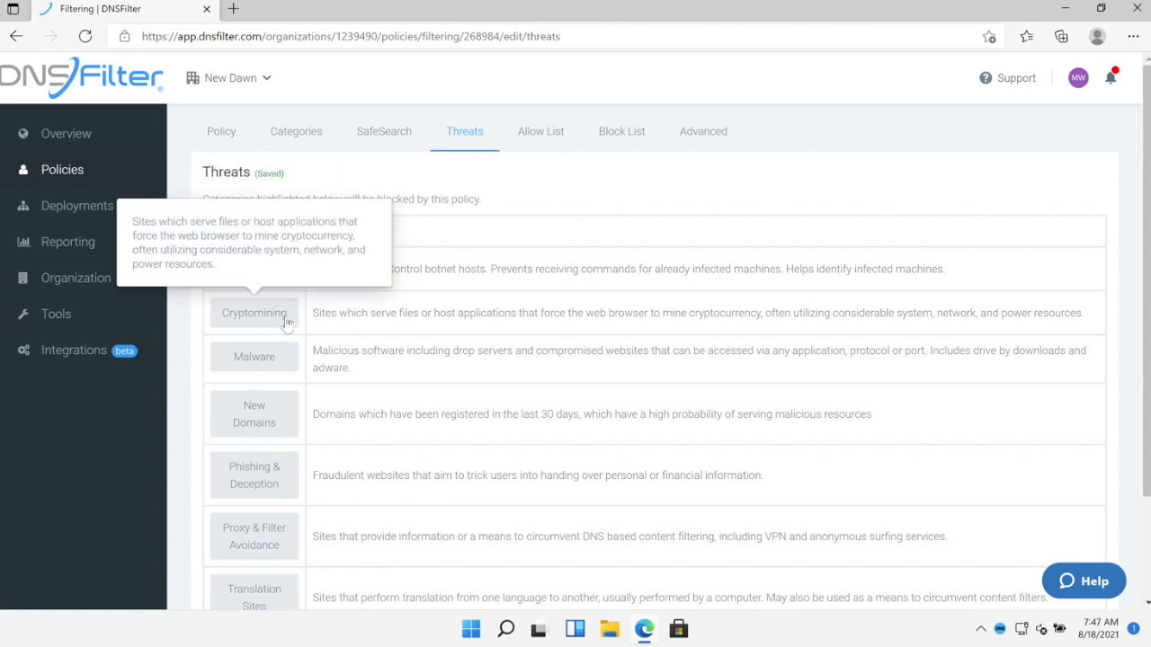
click(286, 322)
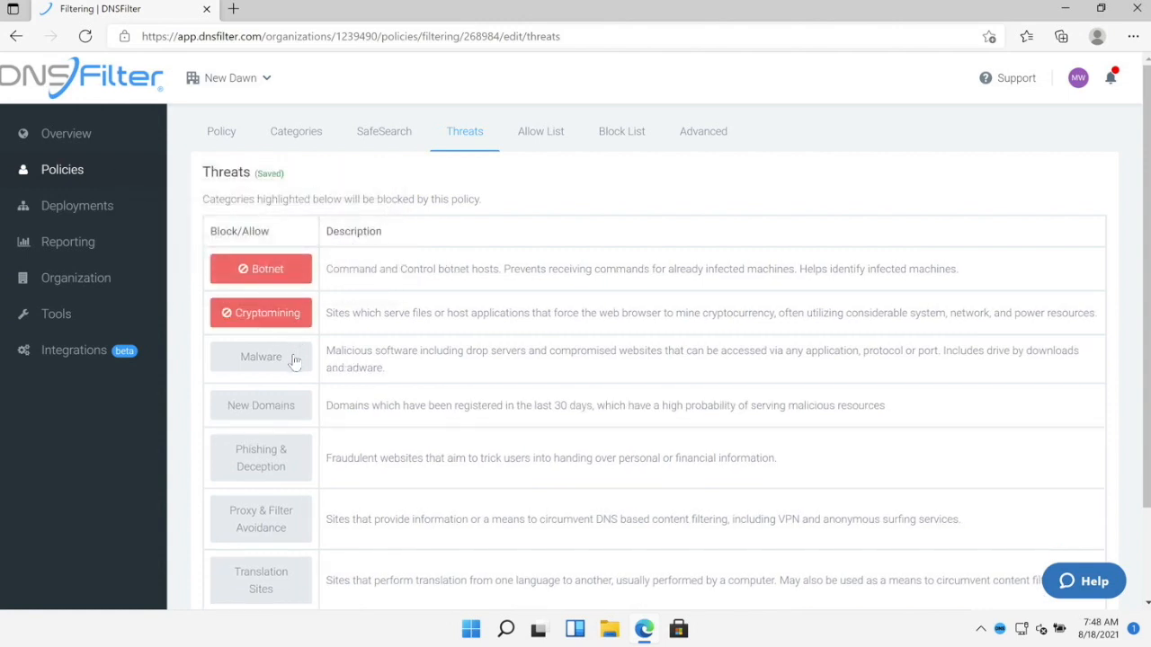
click(294, 362)
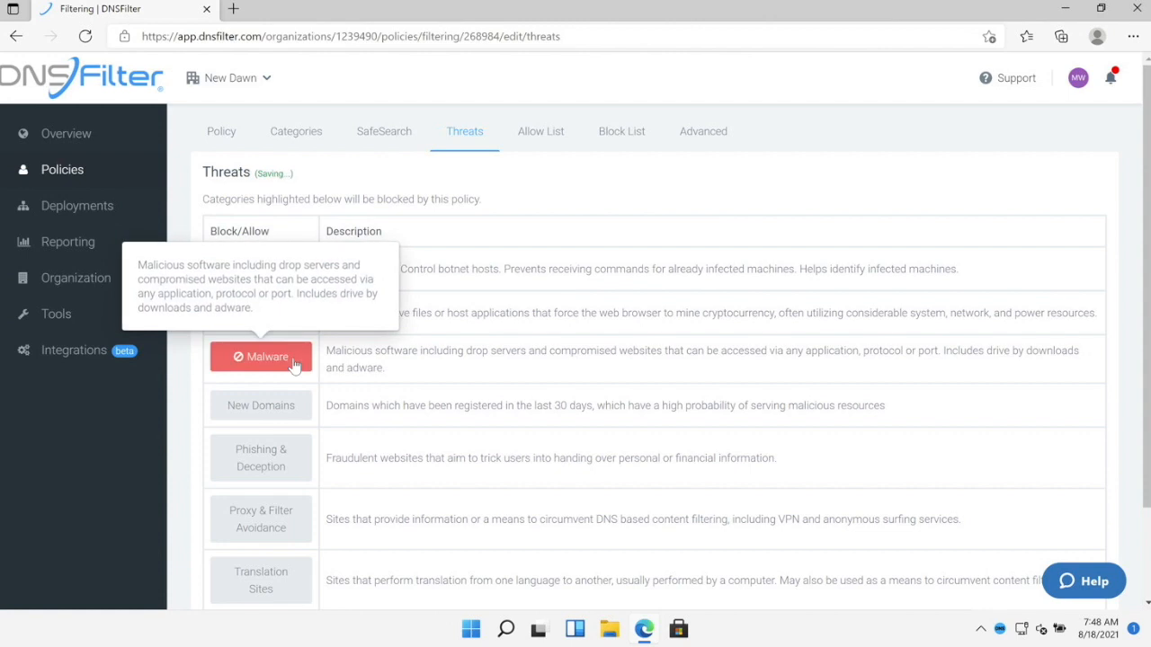
click(294, 421)
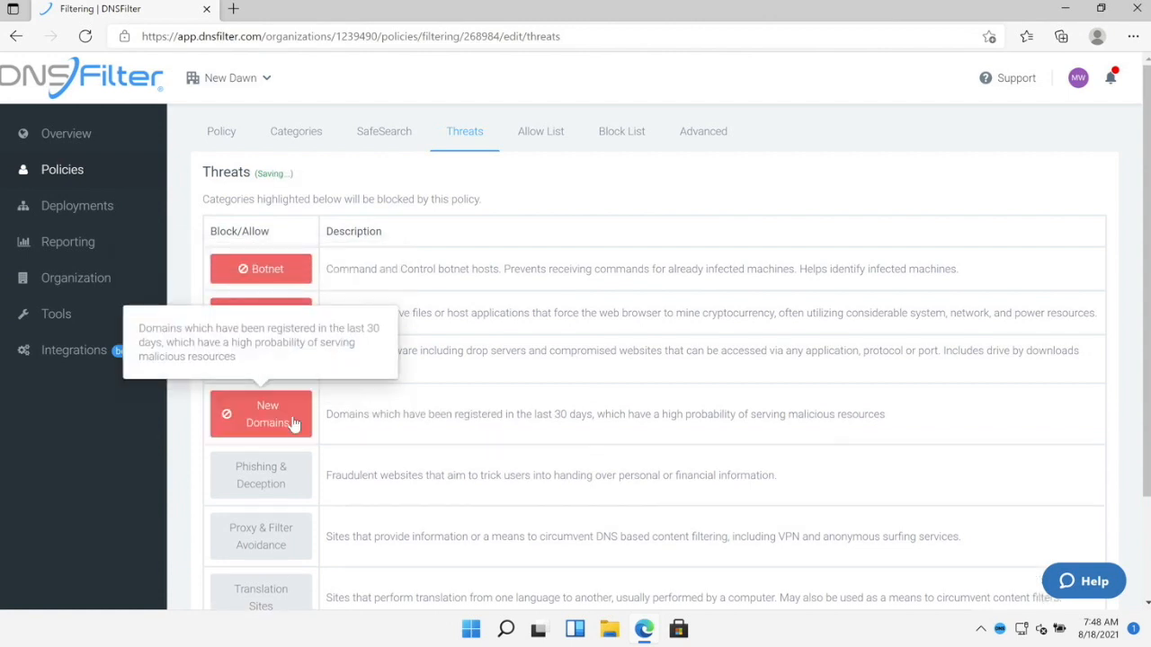
click(293, 483)
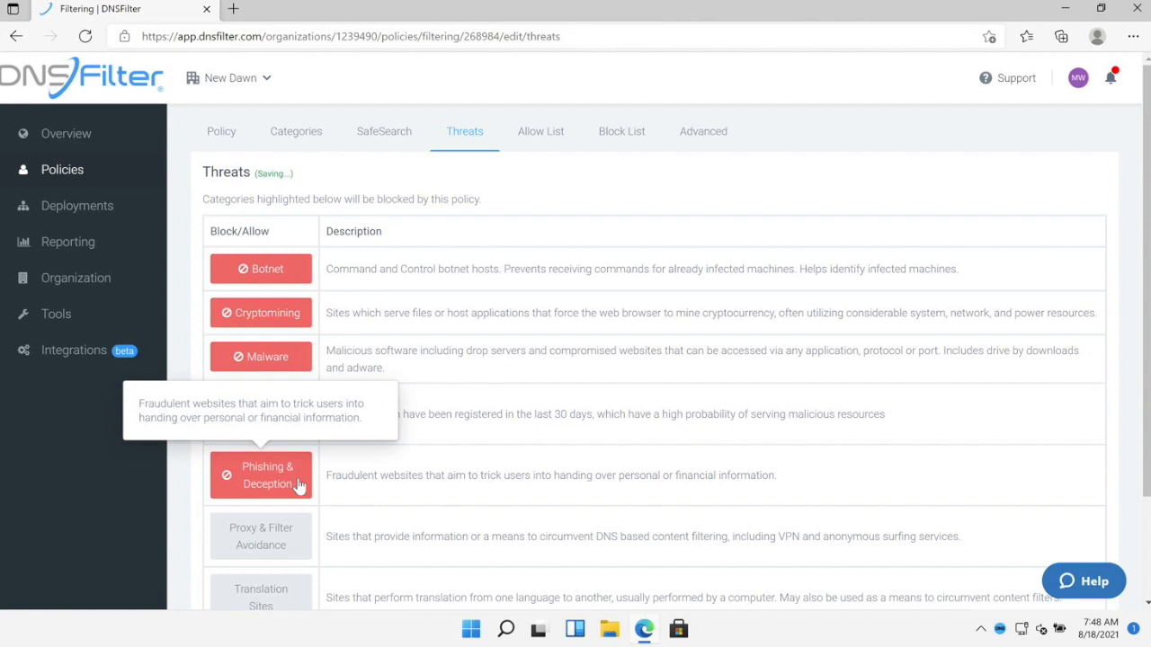
click(286, 547)
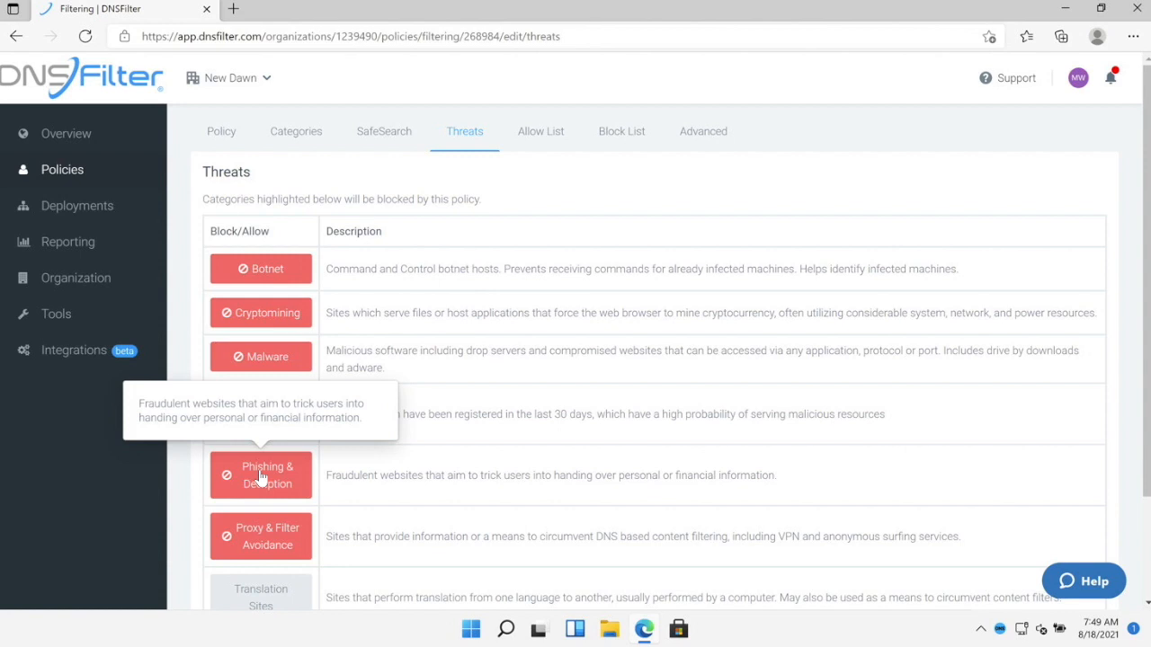
click(540, 137)
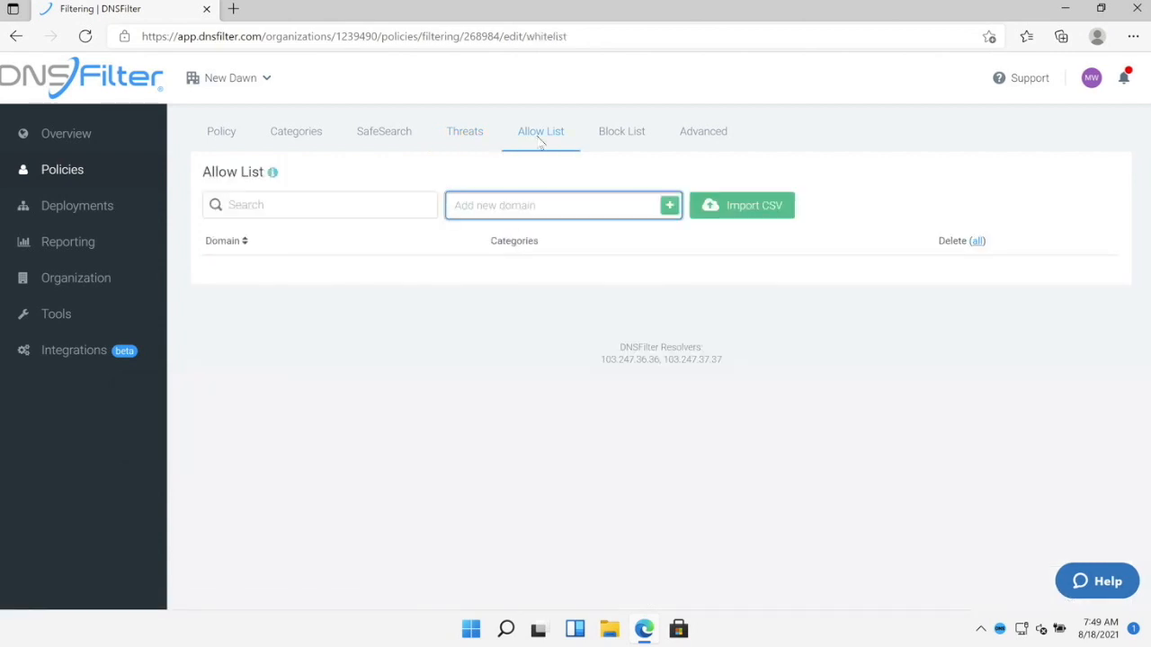
- Add mail.mycompany.com, .mycompany.com and com to the allow list, then go to the Block List
mouse_move(275, 175)
text(mail.mycompany.com)
key(Return)
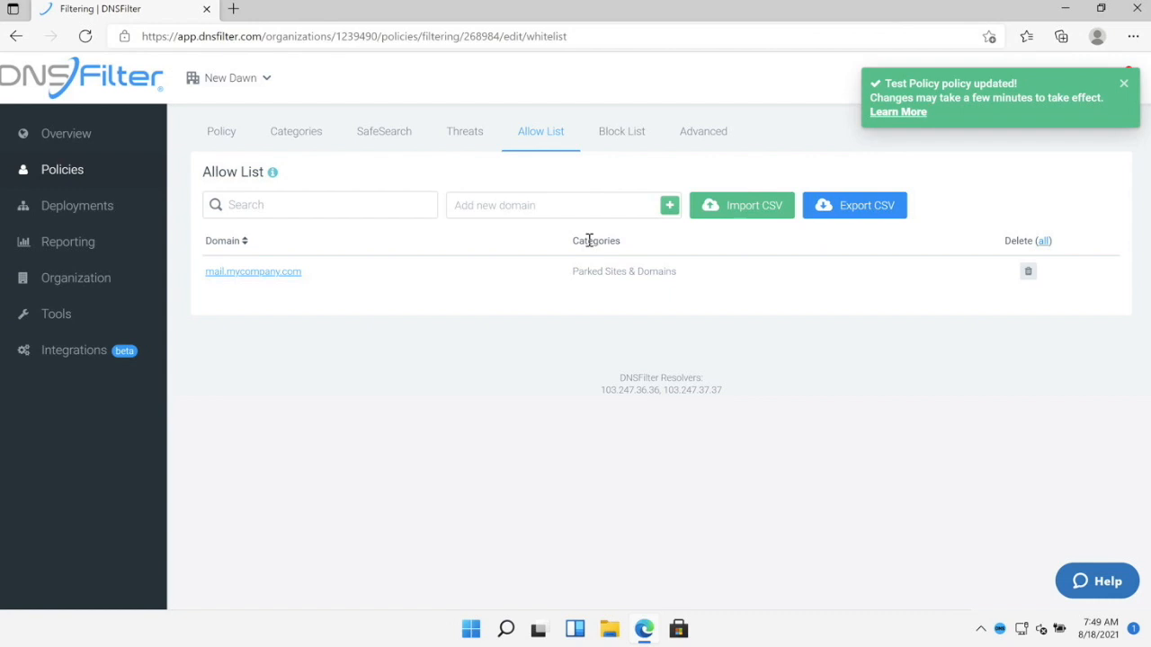
click(602, 206)
text(.mycompany.com)
key(Return)
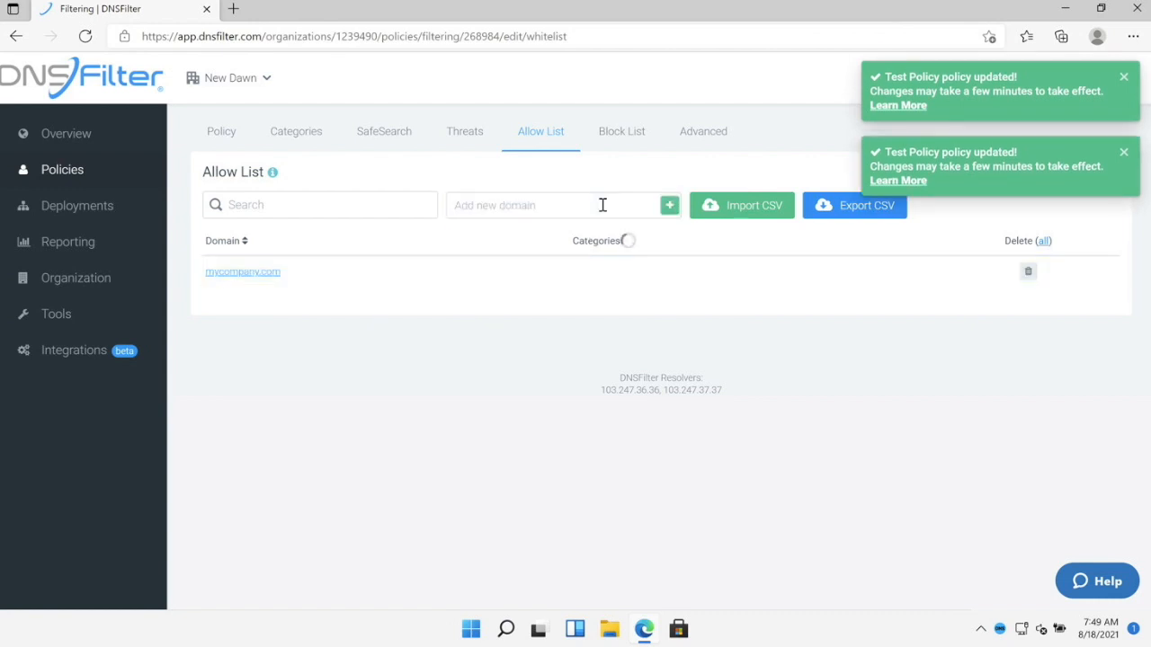
click(594, 208)
text(com)
key(Return)
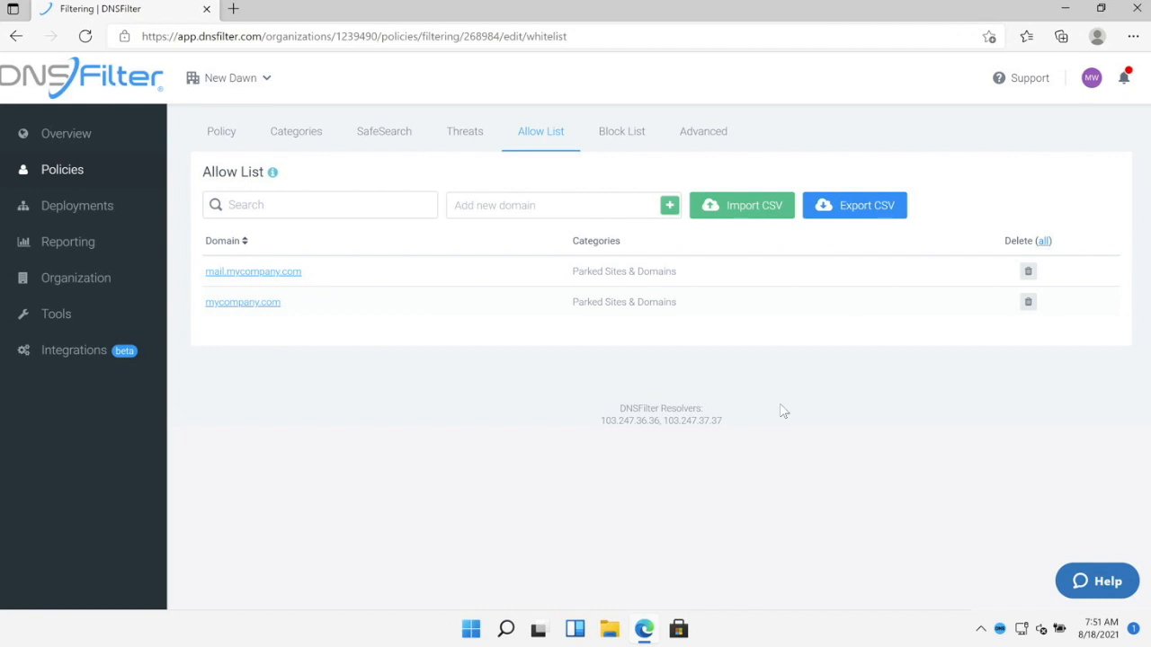
click(640, 142)
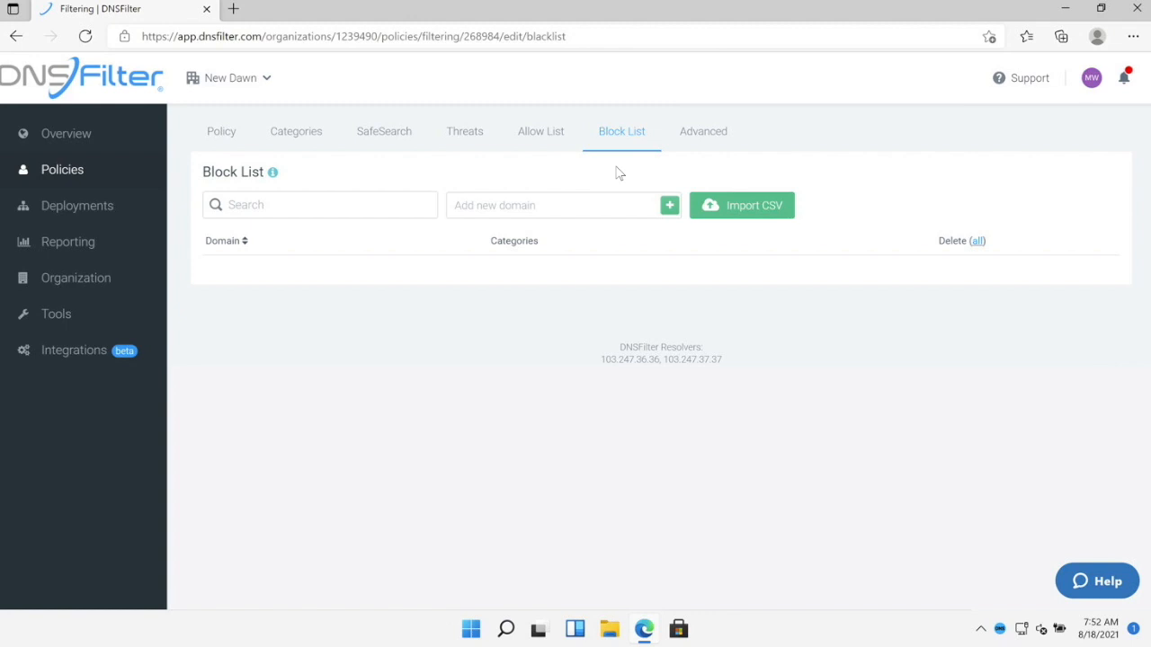
- Go to Advanced > Extra Settings and look through experimental options like New Domains and CIPA Compliance
click(713, 144)
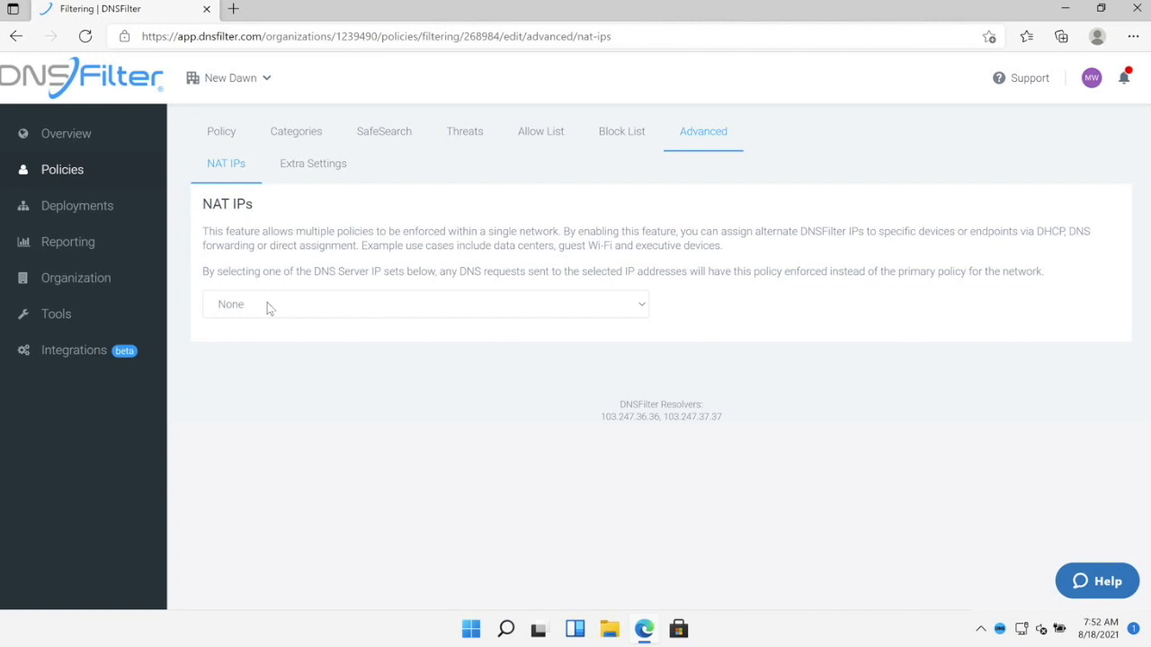
click(306, 169)
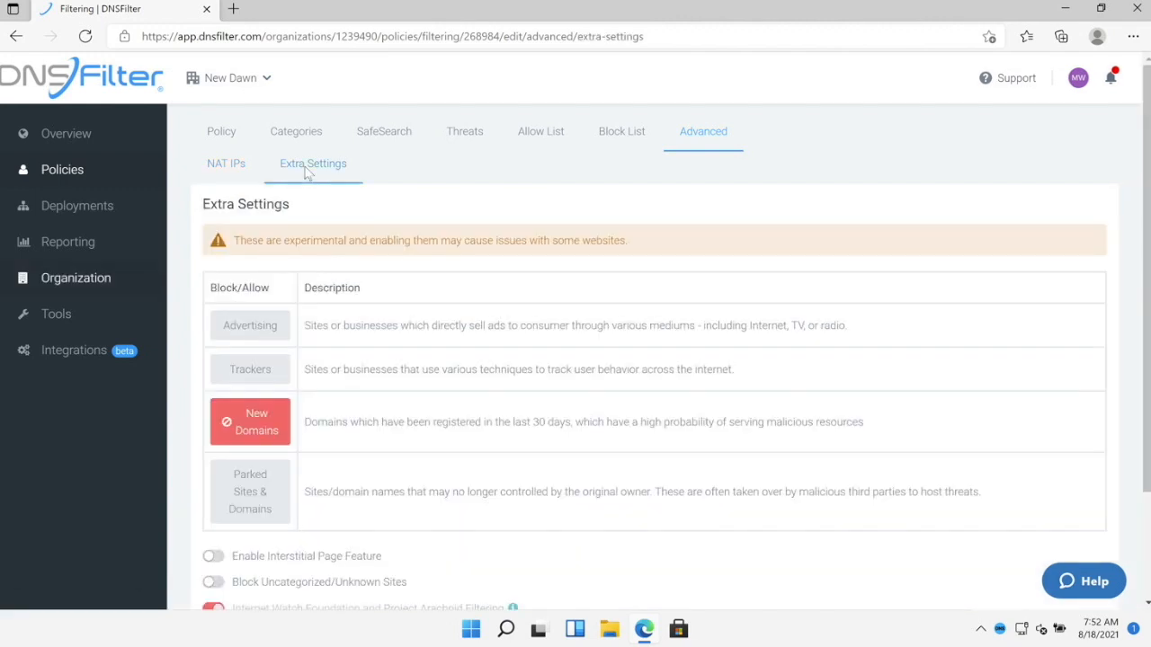
scroll(384, 207, down, 1)
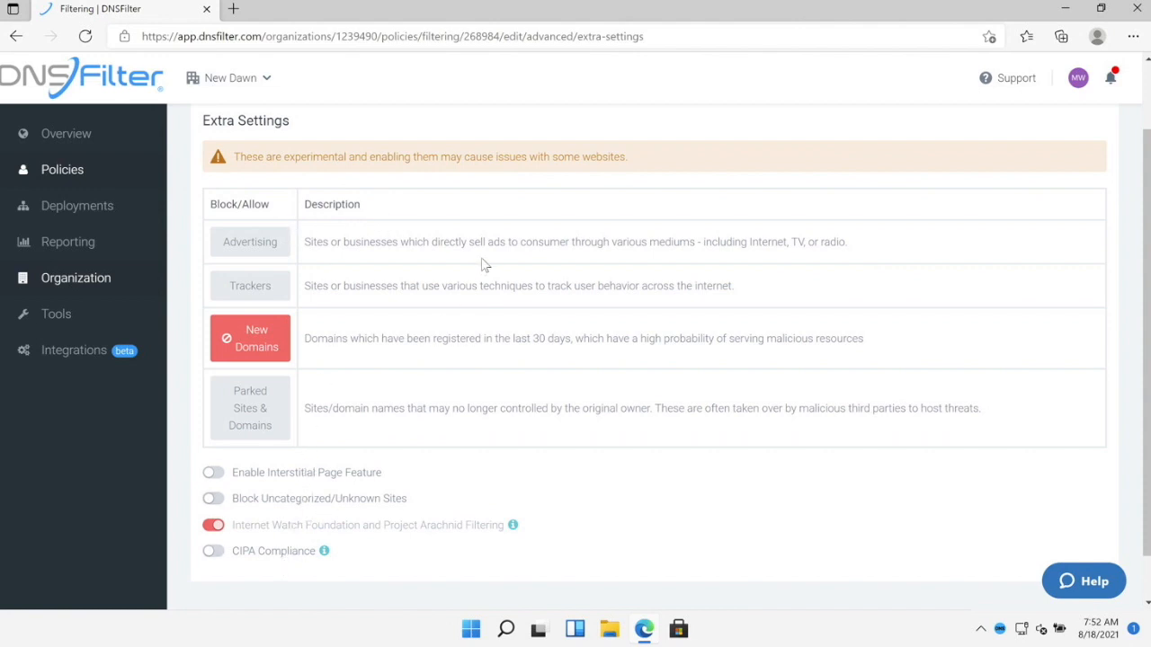
scroll(482, 253, up, 1)
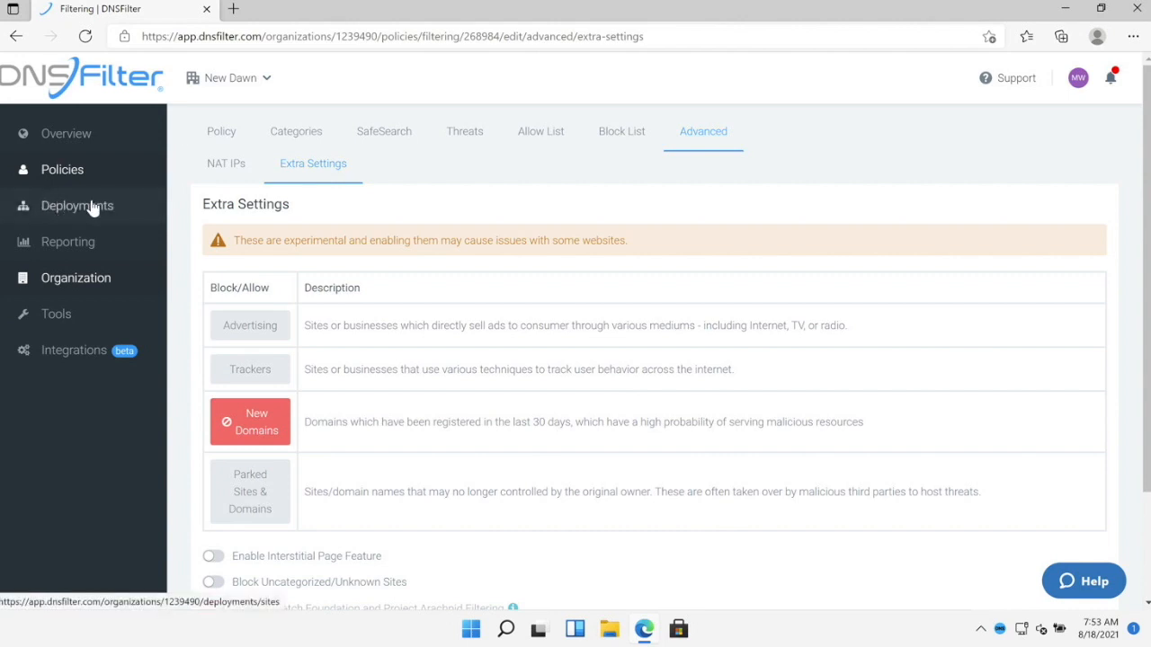
- Go to Block Pages under Policies in the sidebar
click(85, 173)
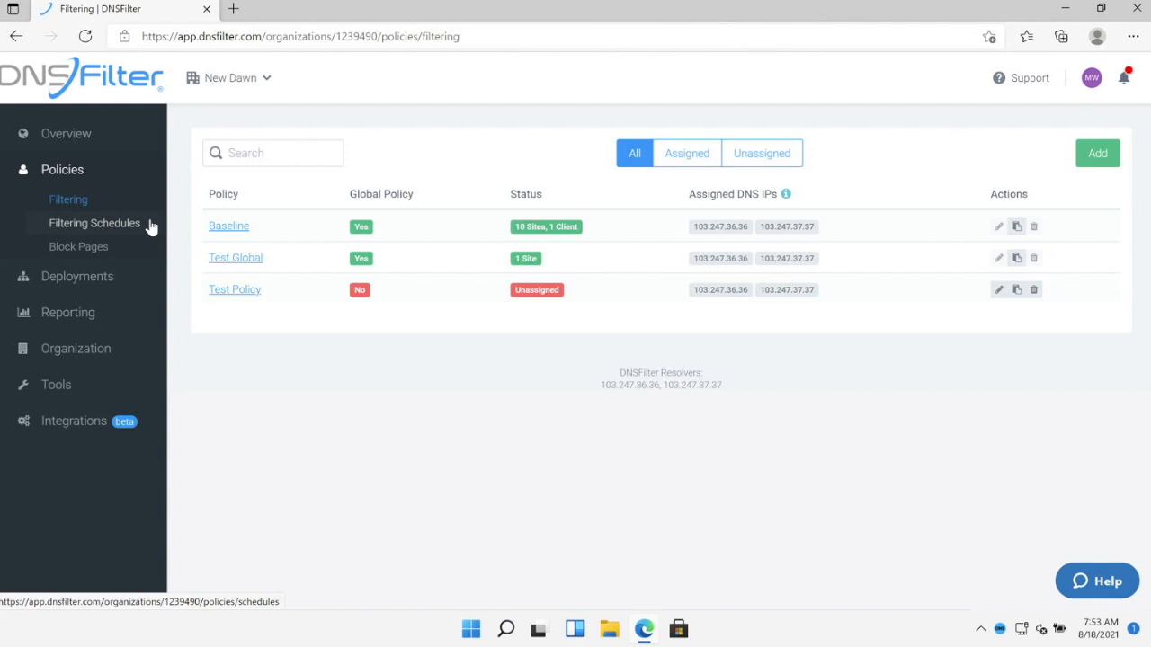
click(91, 256)
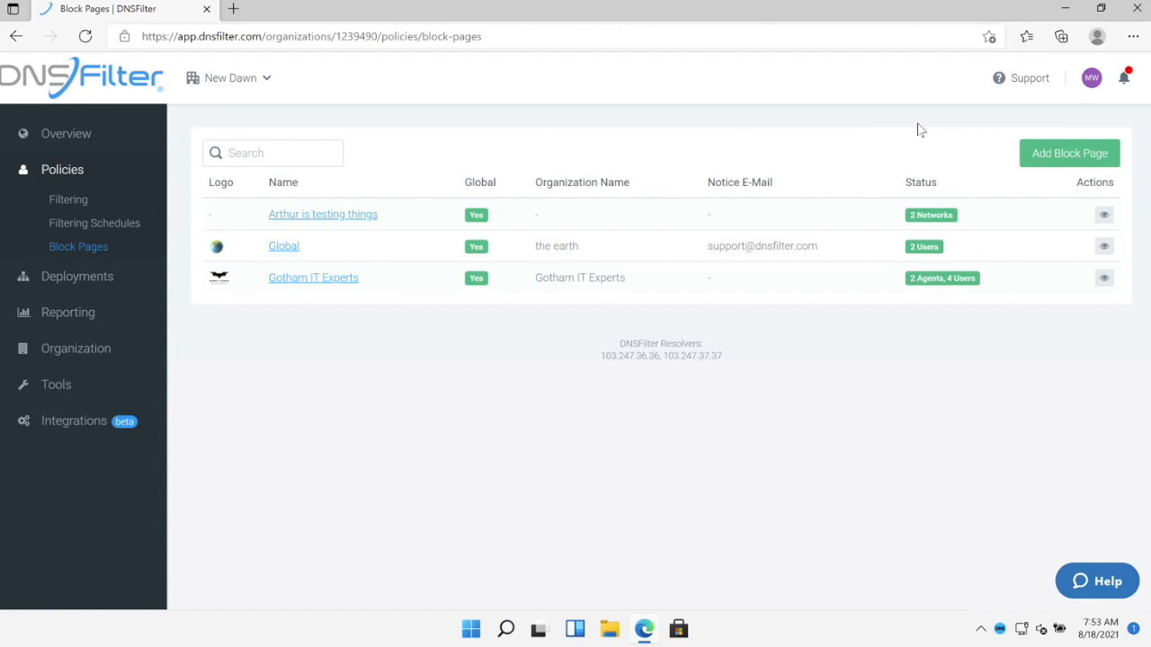
- Load blocked.dnsfilter.com in a new browser tab to see the block page, then return to DNSFilter
click(234, 8)
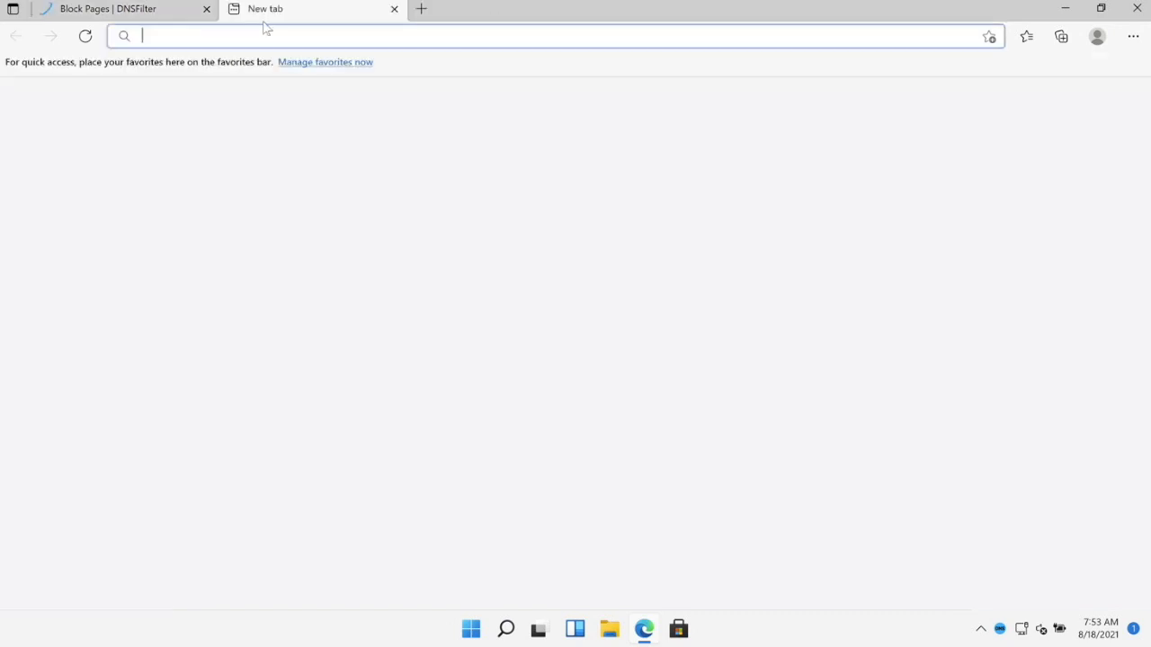
text(blocked.)
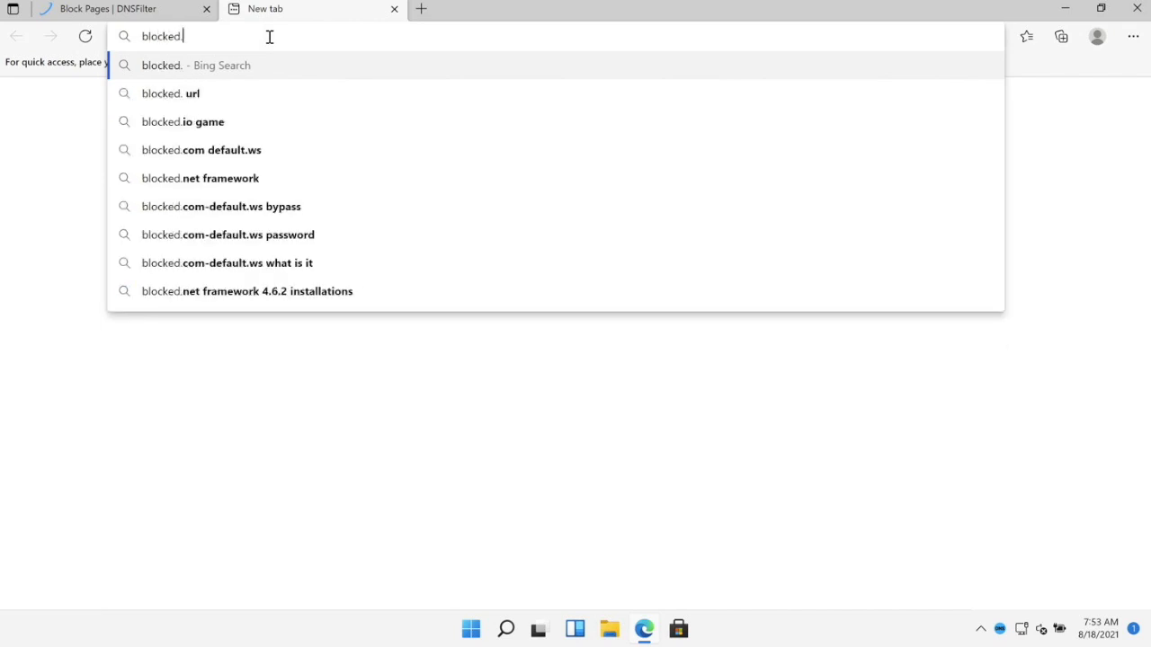
text(dnsfilter.com)
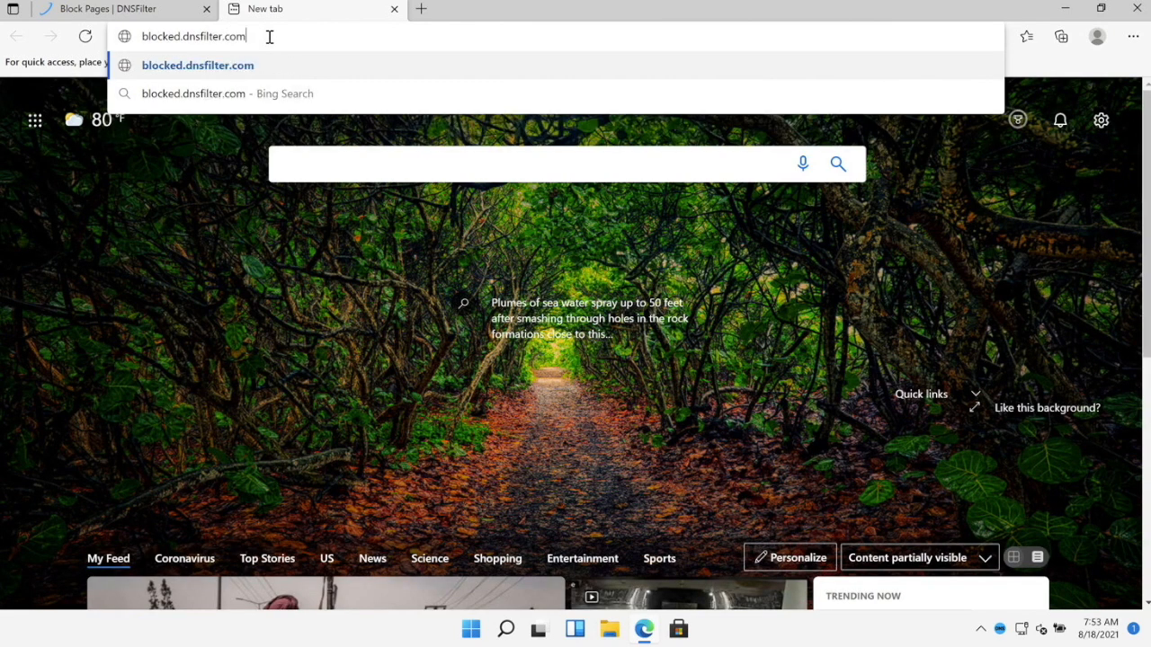
key(Return)
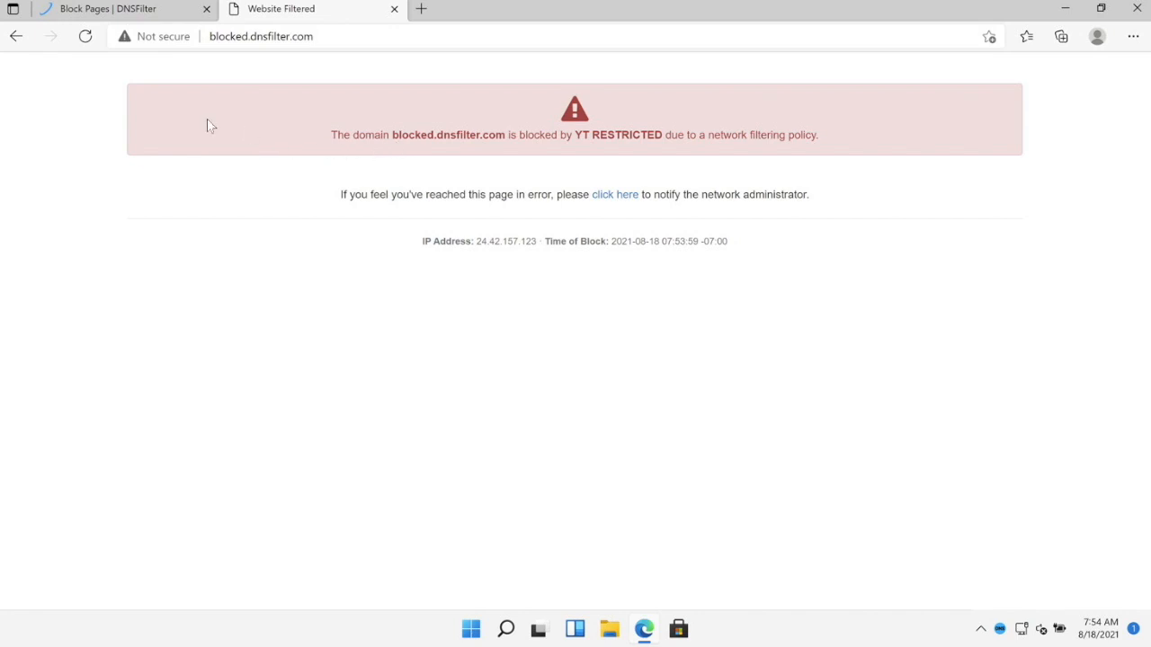
click(117, 13)
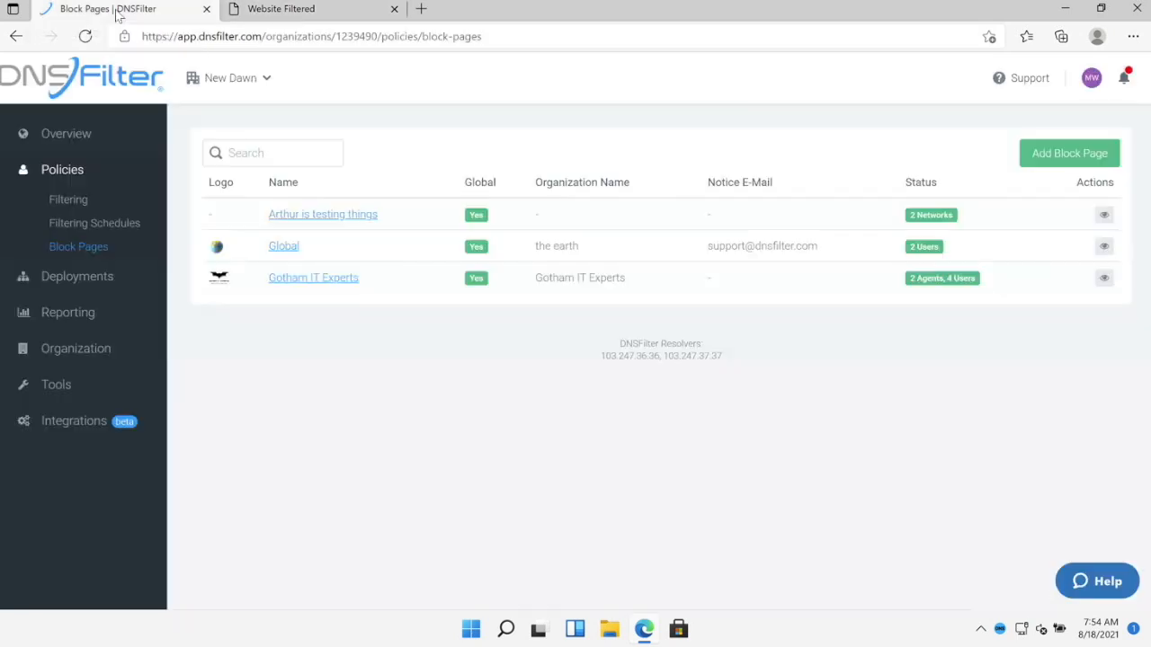
- Save a block page 'Test Block Page' for Wayne Enterprises with a notice e-mail address
click(1037, 156)
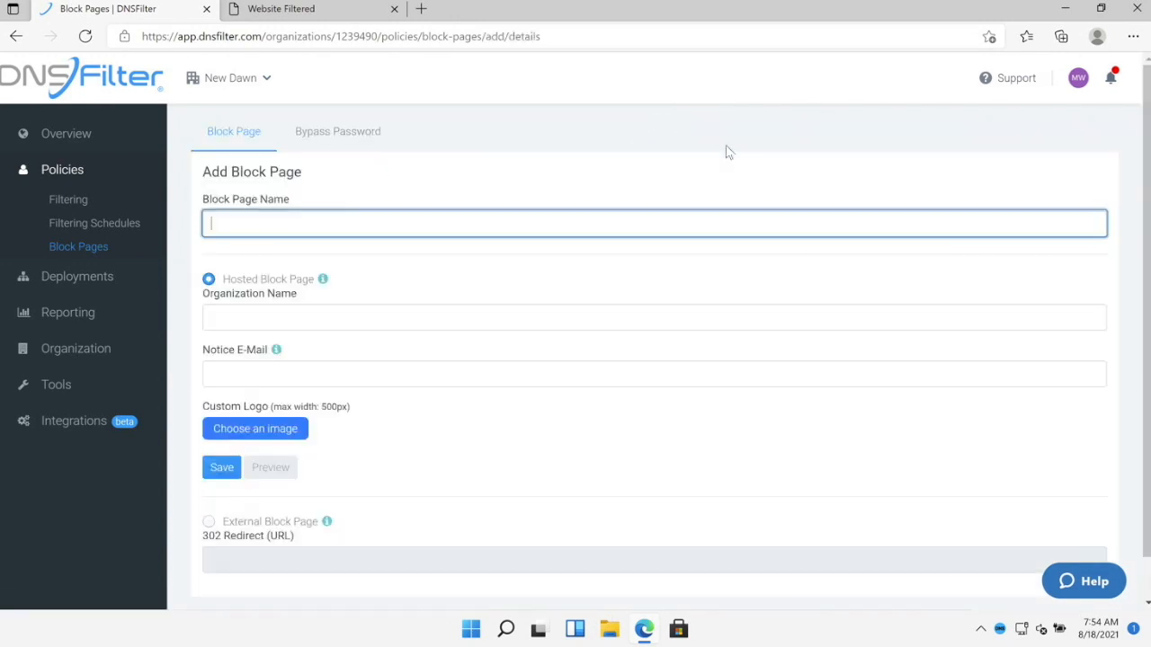
text(Test Block Page)
click(246, 314)
text(Wa)
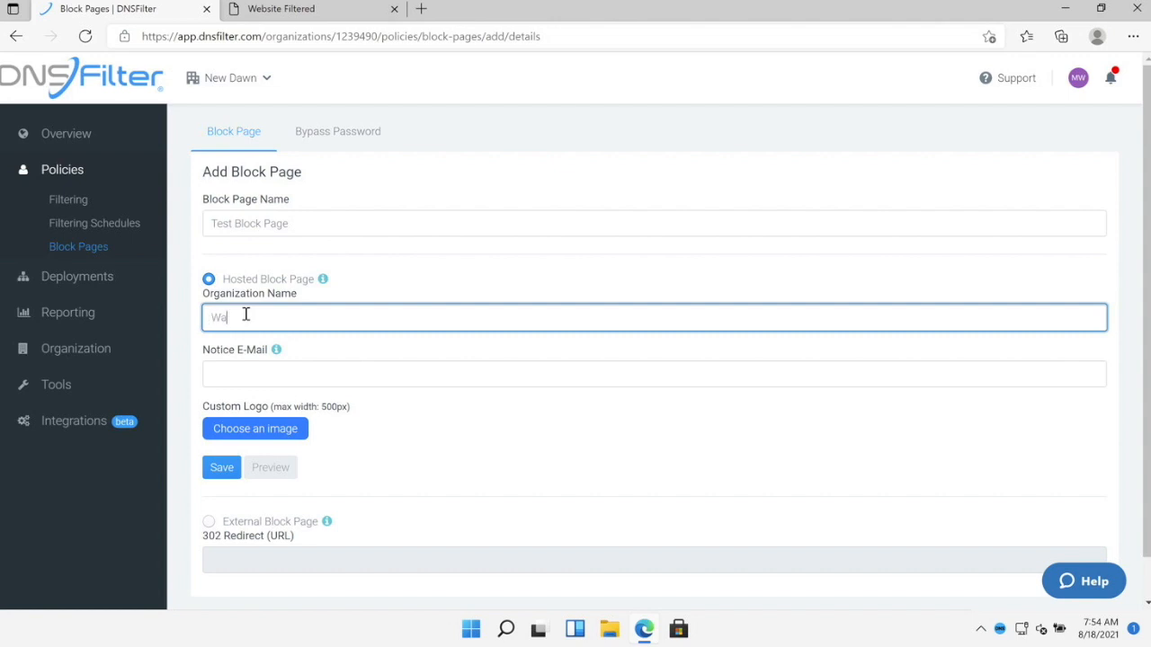
text(yne Enterprises)
click(252, 373)
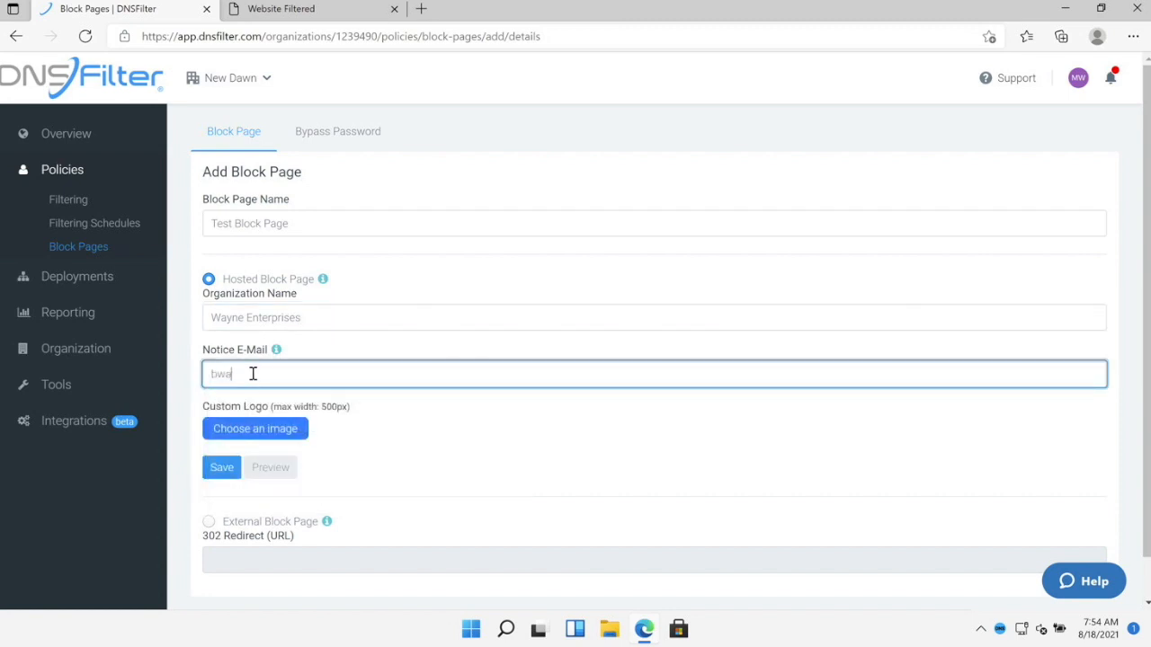
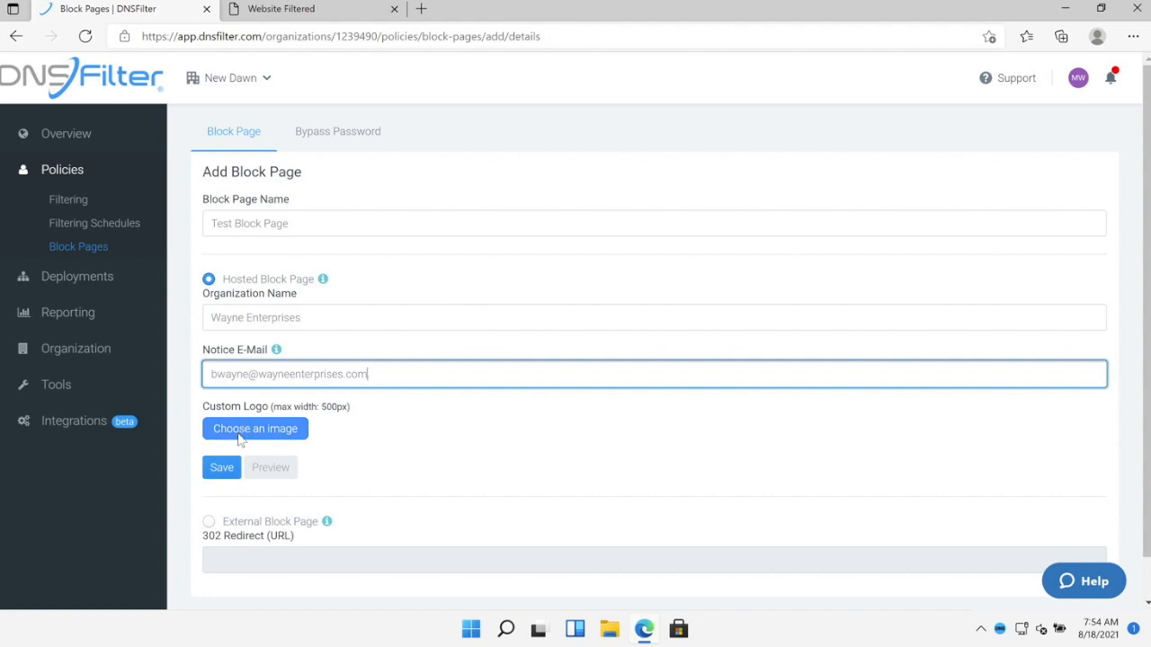
click(221, 469)
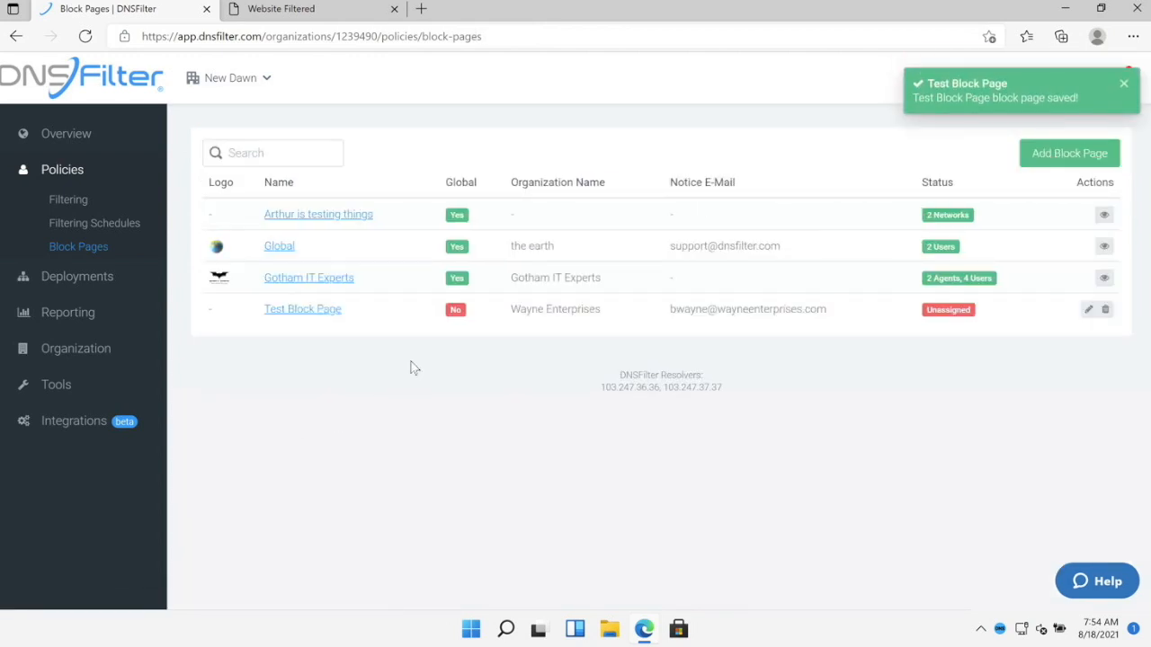
click(71, 274)
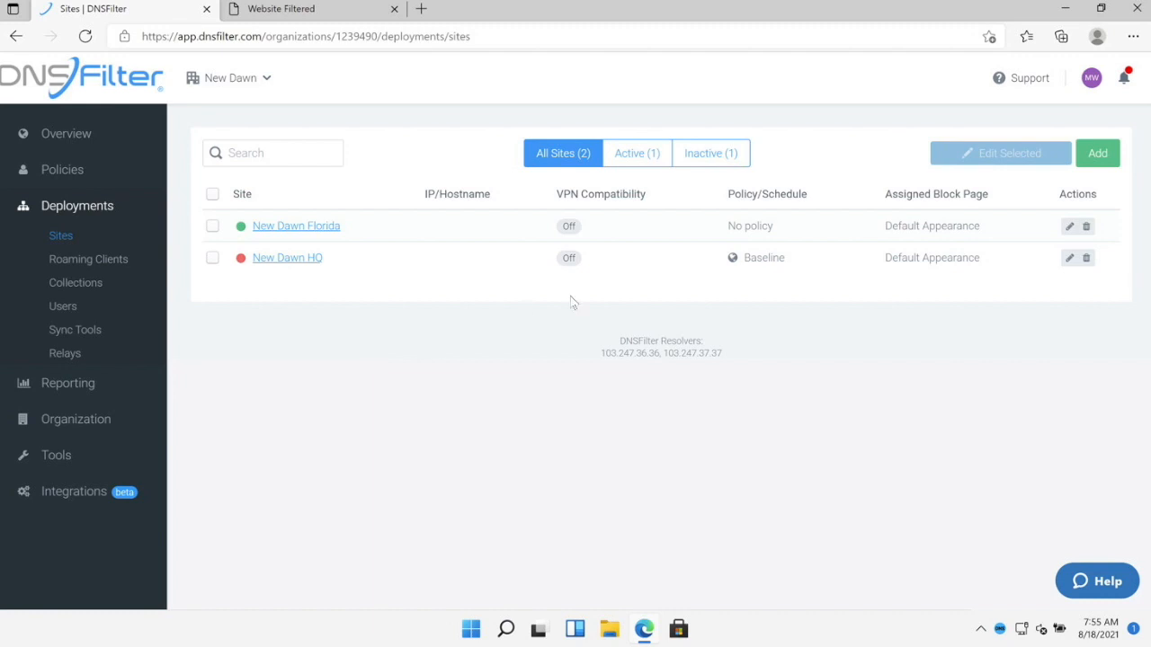
- Add a new site named Batcave with its physical location and save it
click(1092, 154)
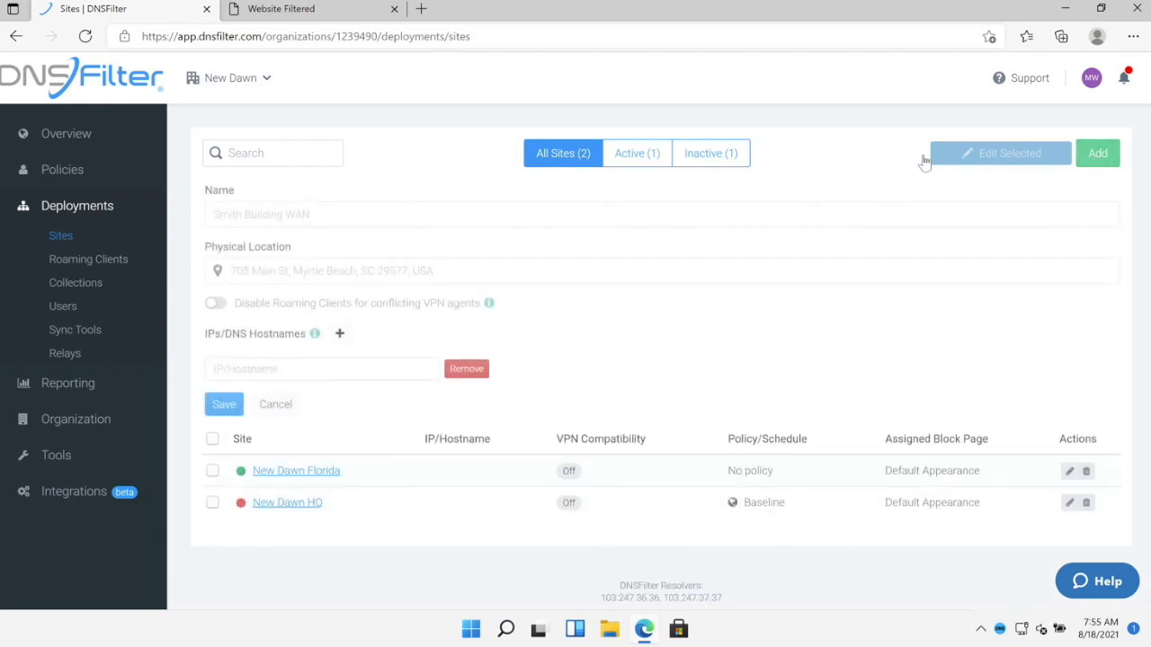
click(319, 221)
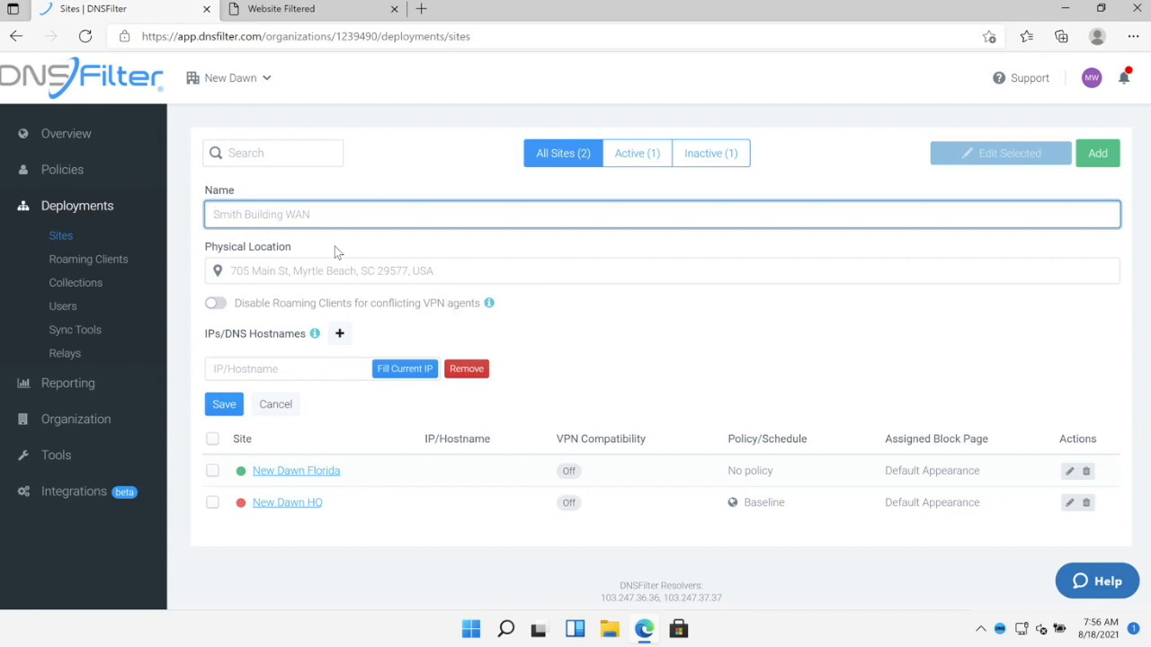
text(Batcave)
click(321, 271)
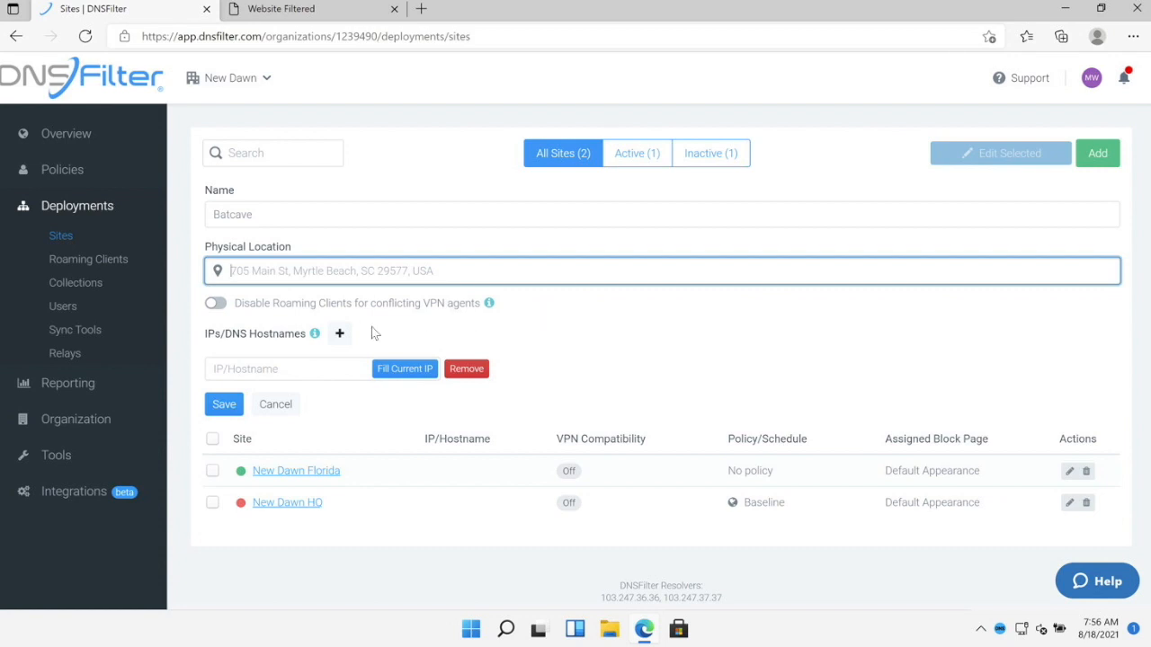
click(224, 404)
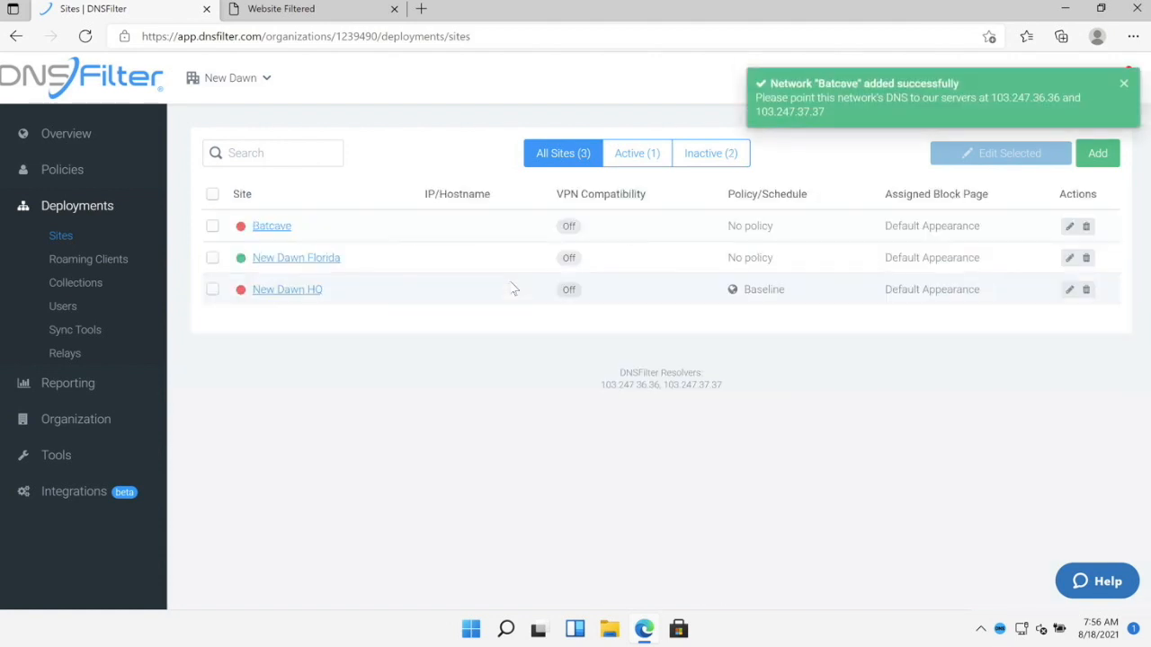
- Assign Test Policy and Test Block Page to the Batcave site
click(811, 226)
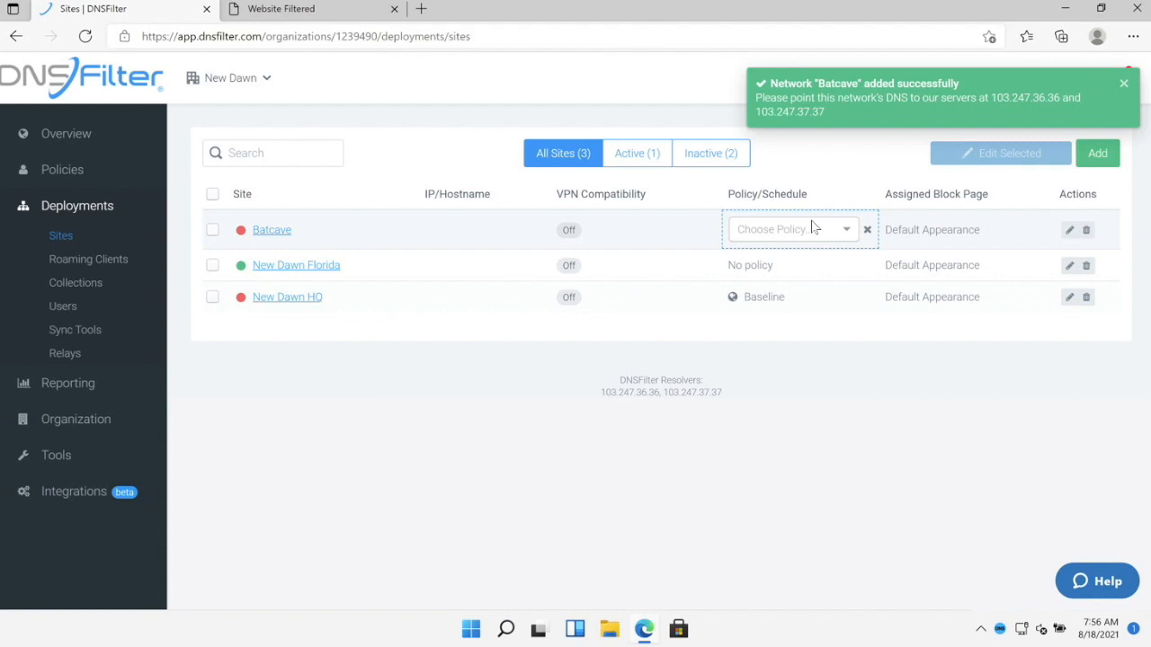
click(828, 229)
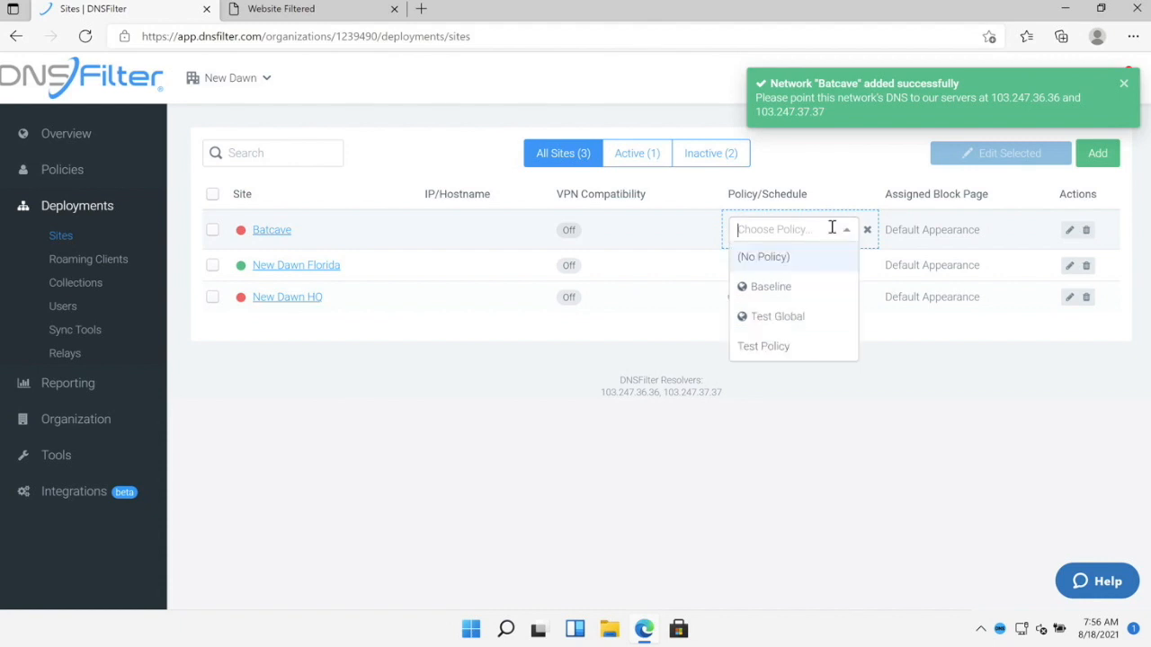
click(778, 346)
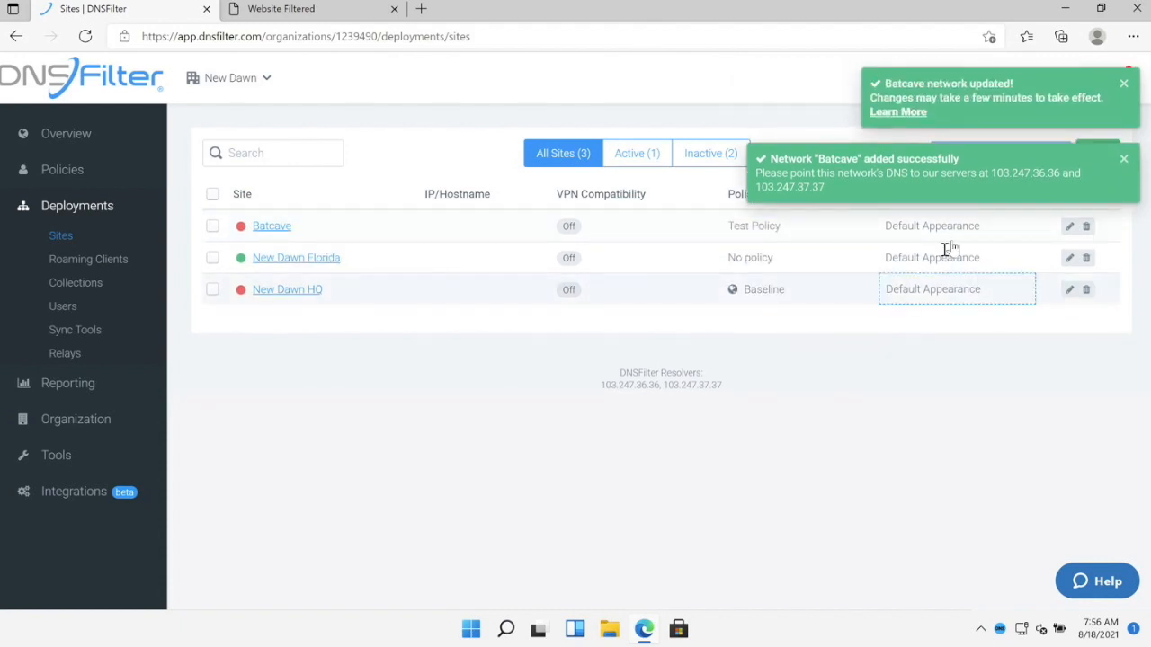
click(968, 228)
click(978, 228)
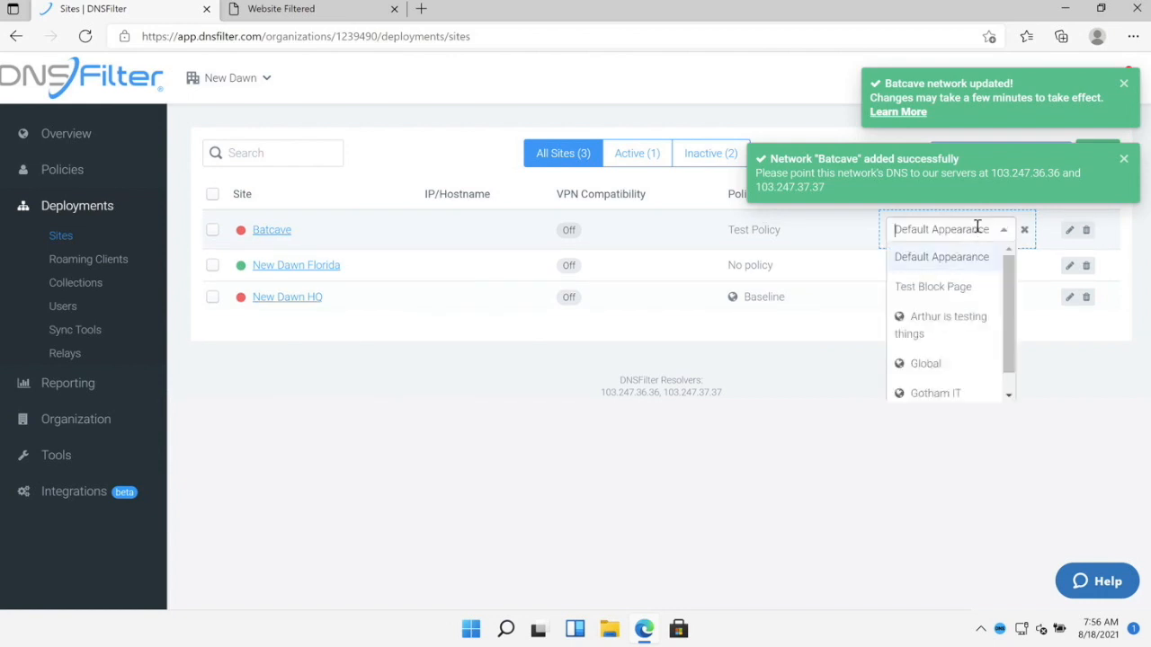
click(959, 288)
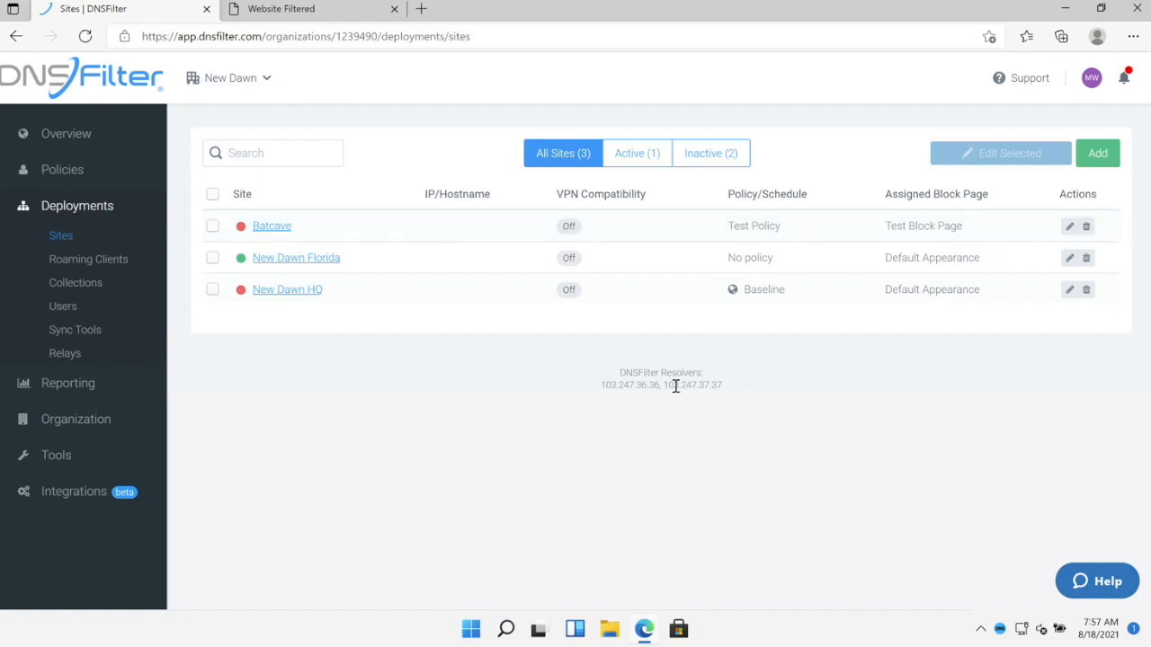
- Highlight the resolver addresses 103.247.36.36 and 103.247.37.37 below the sites list, then deselect them
drag(601, 385, 780, 397)
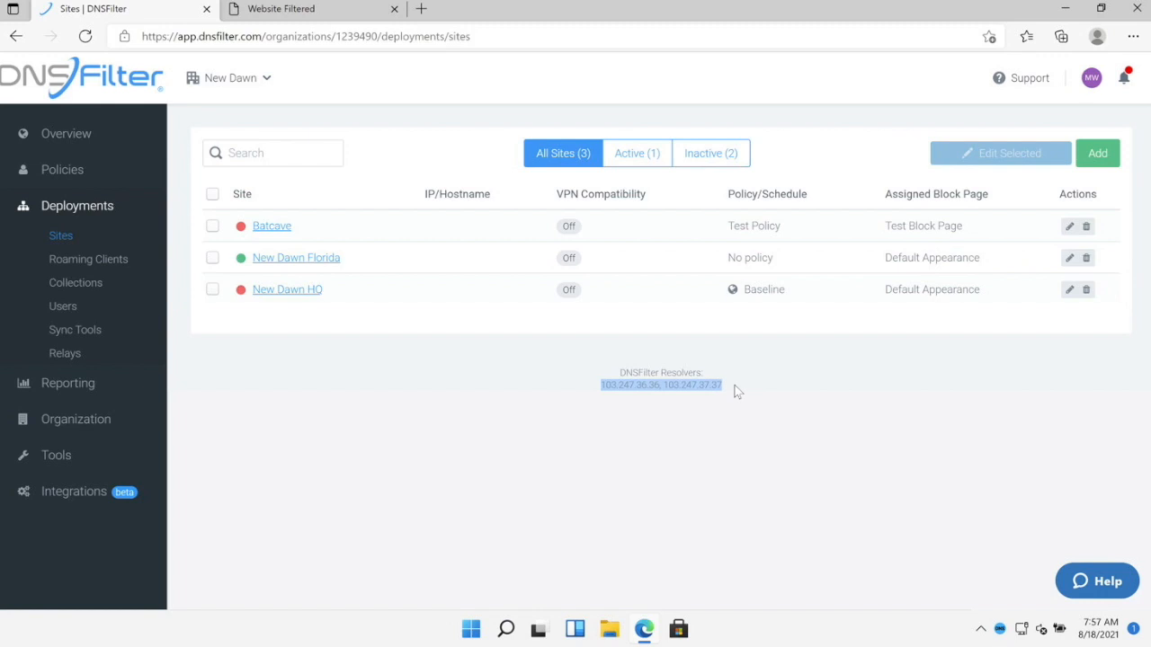
click(369, 377)
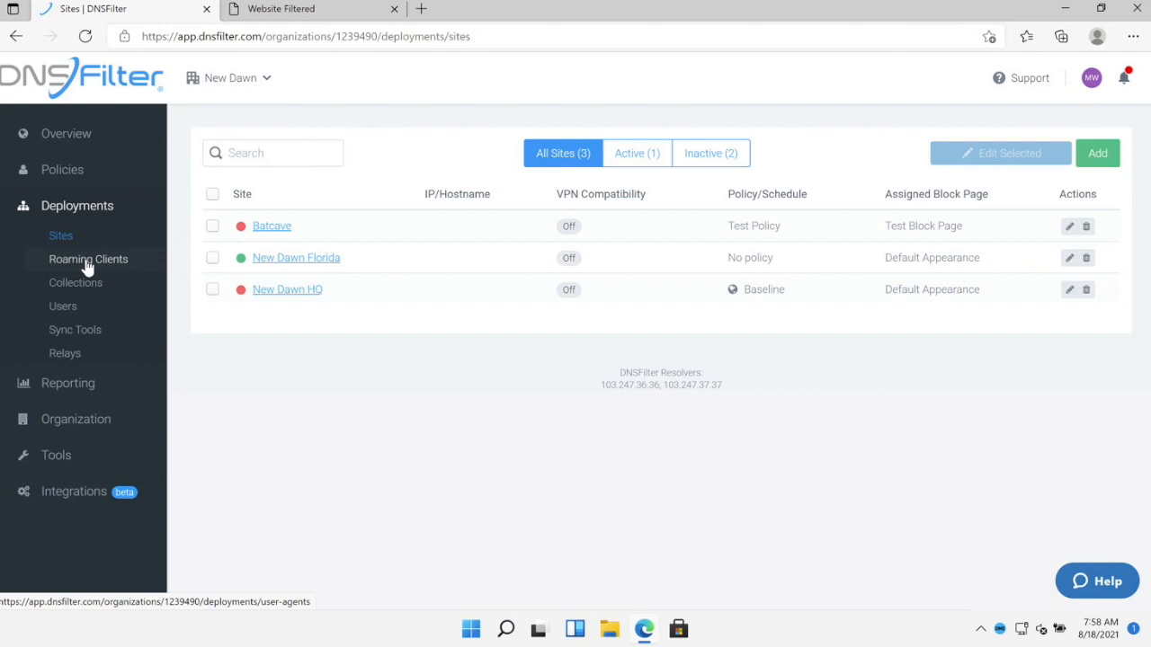
- Go to the Roaming Clients Install page, look through it, and highlight the Site Secret Key label
click(87, 260)
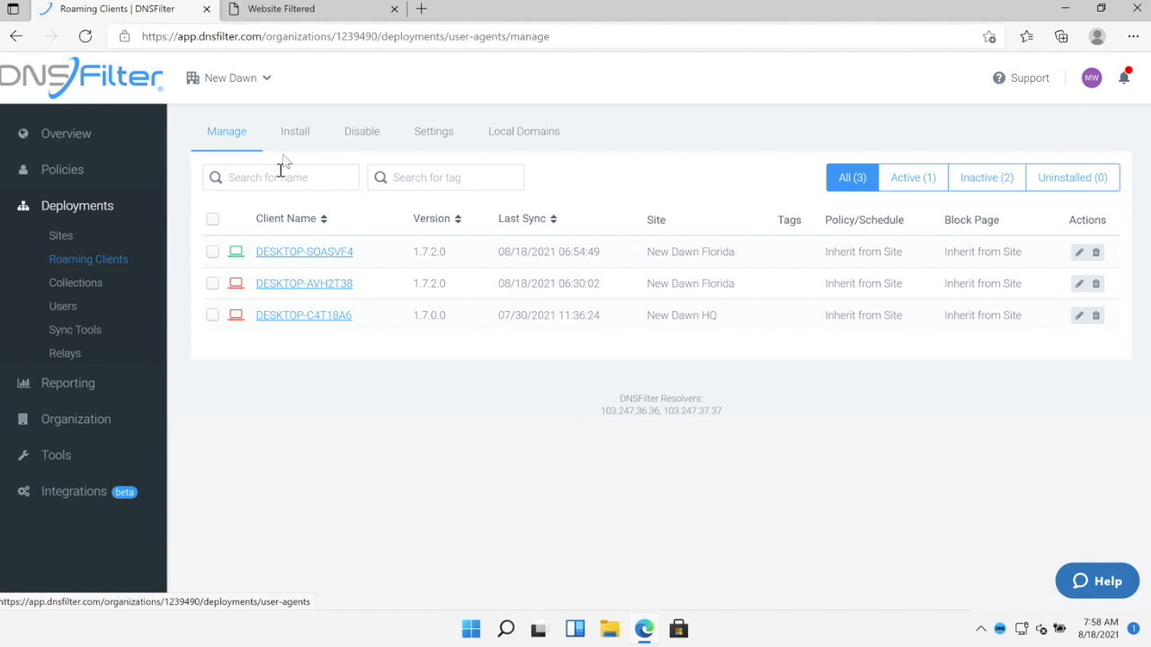
click(296, 131)
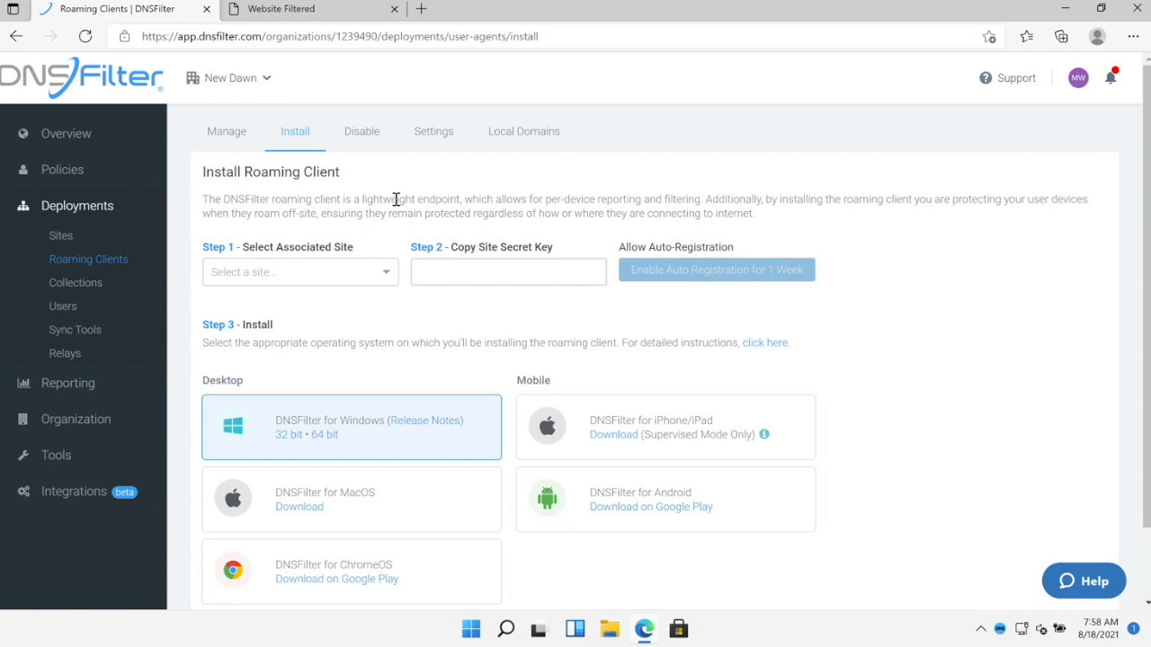
scroll(409, 337, down, 2)
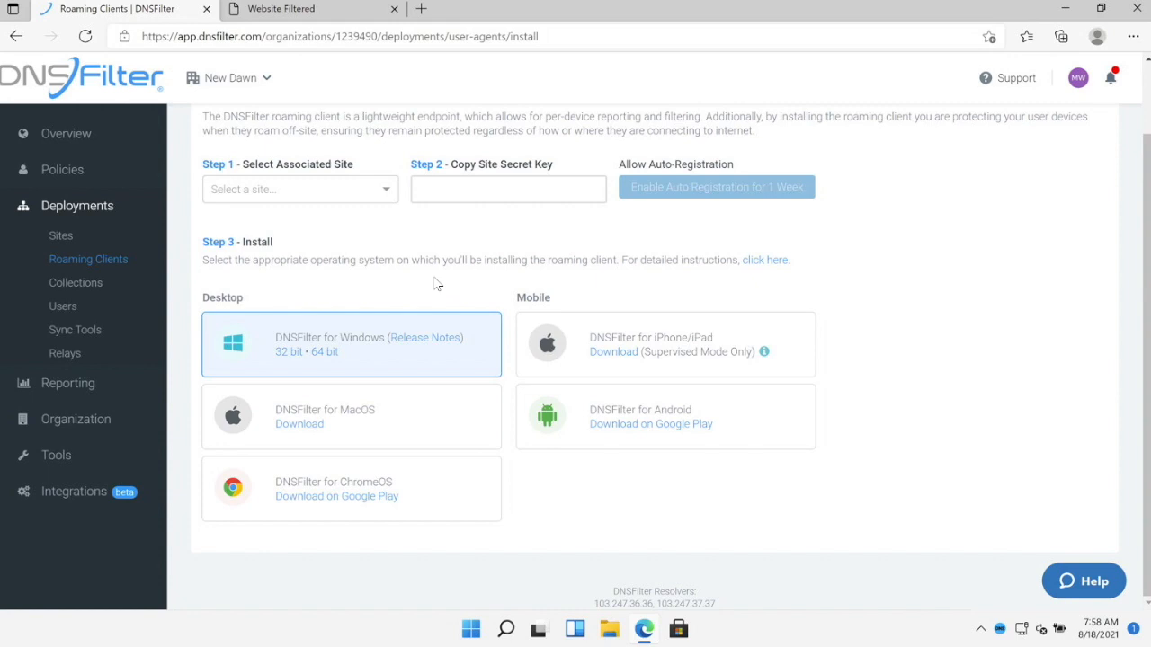
scroll(436, 284, up, 2)
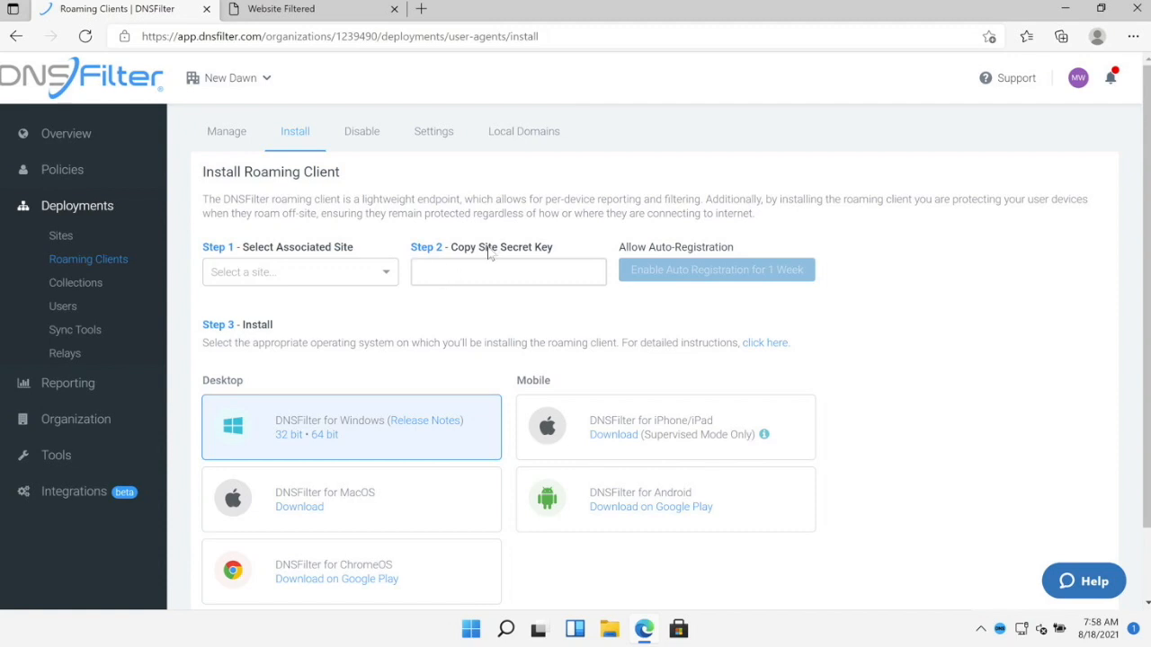
drag(480, 249, 554, 253)
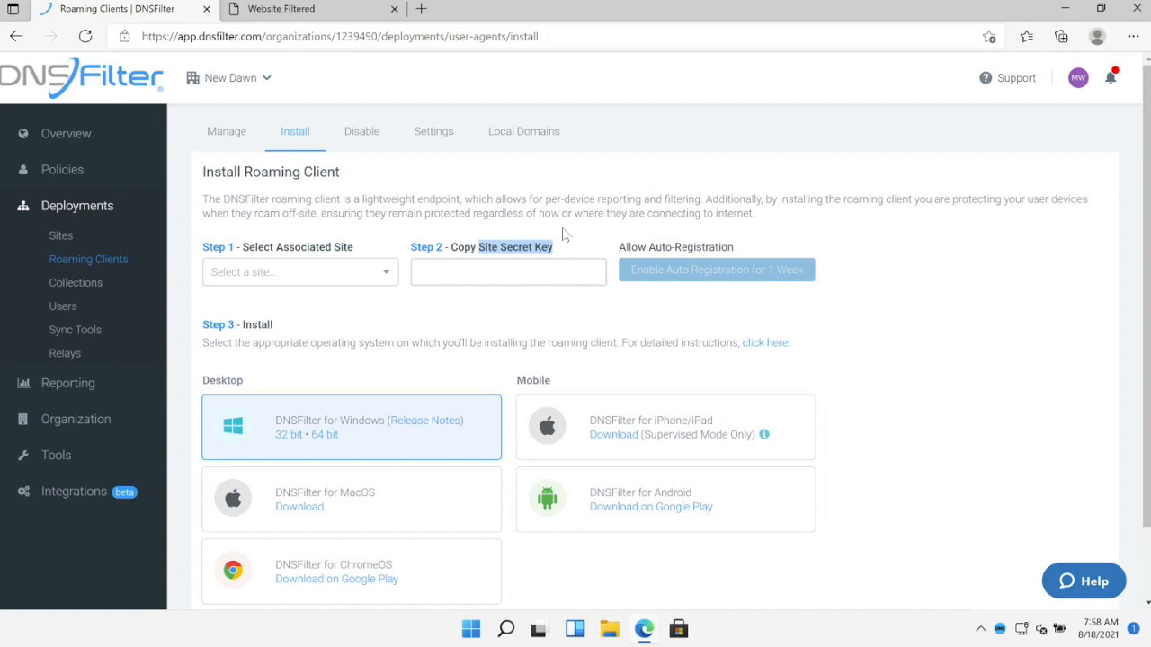
- Choose Batcave as the install site, copy its secret key, and confirm the tray client shows Online
click(358, 276)
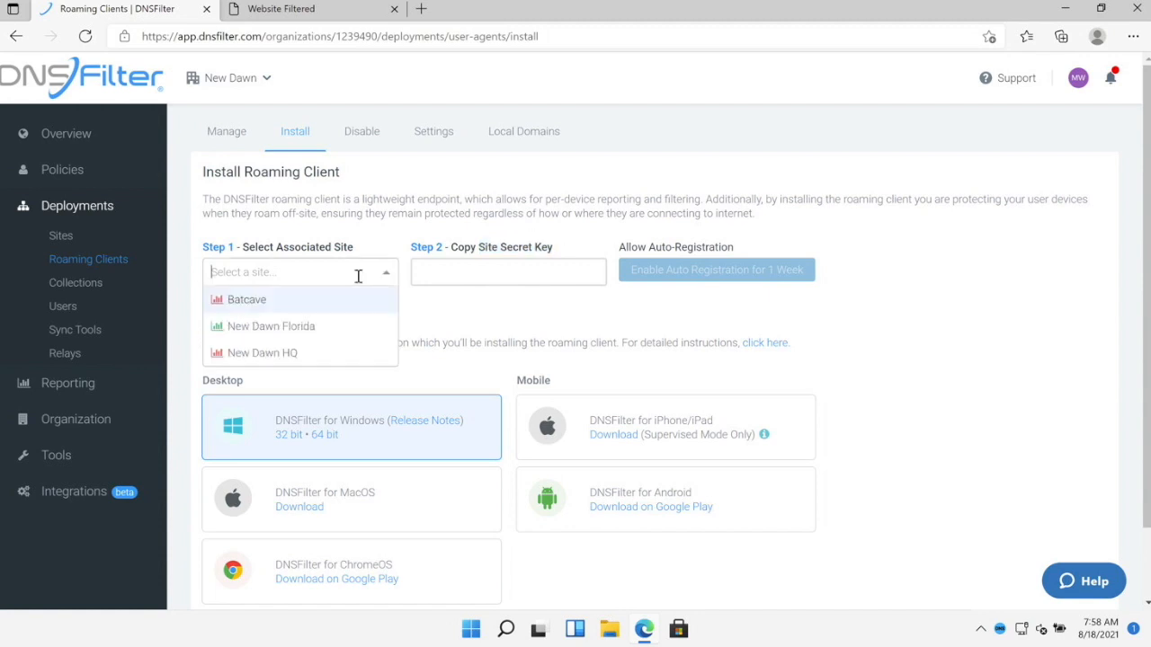
click(340, 304)
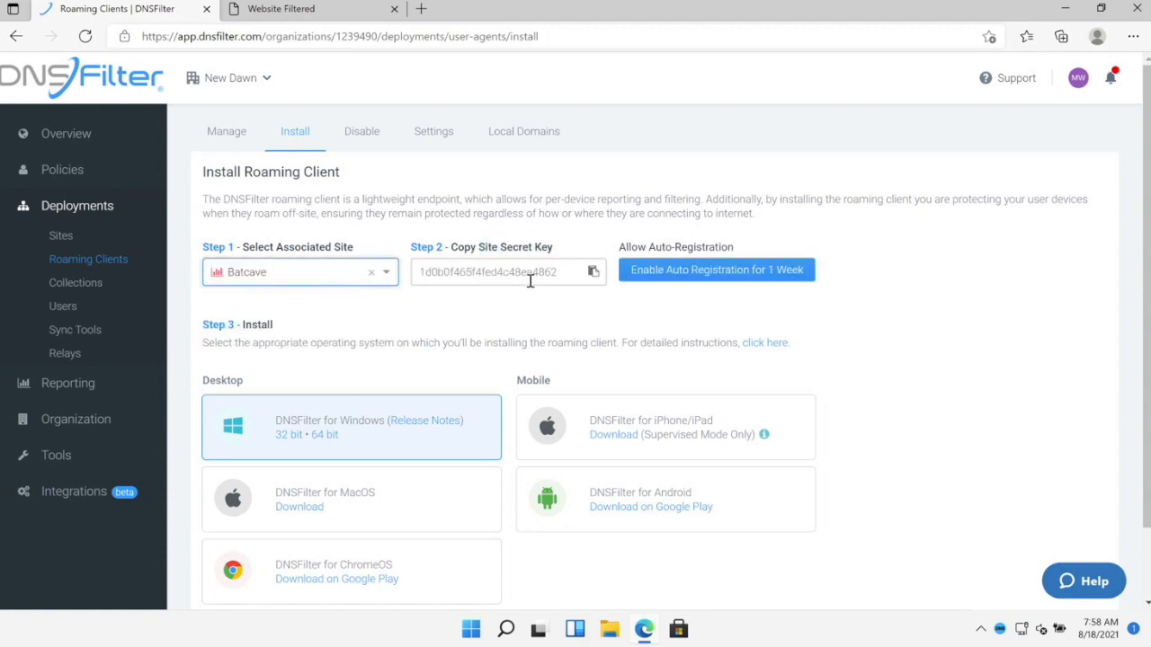
click(594, 272)
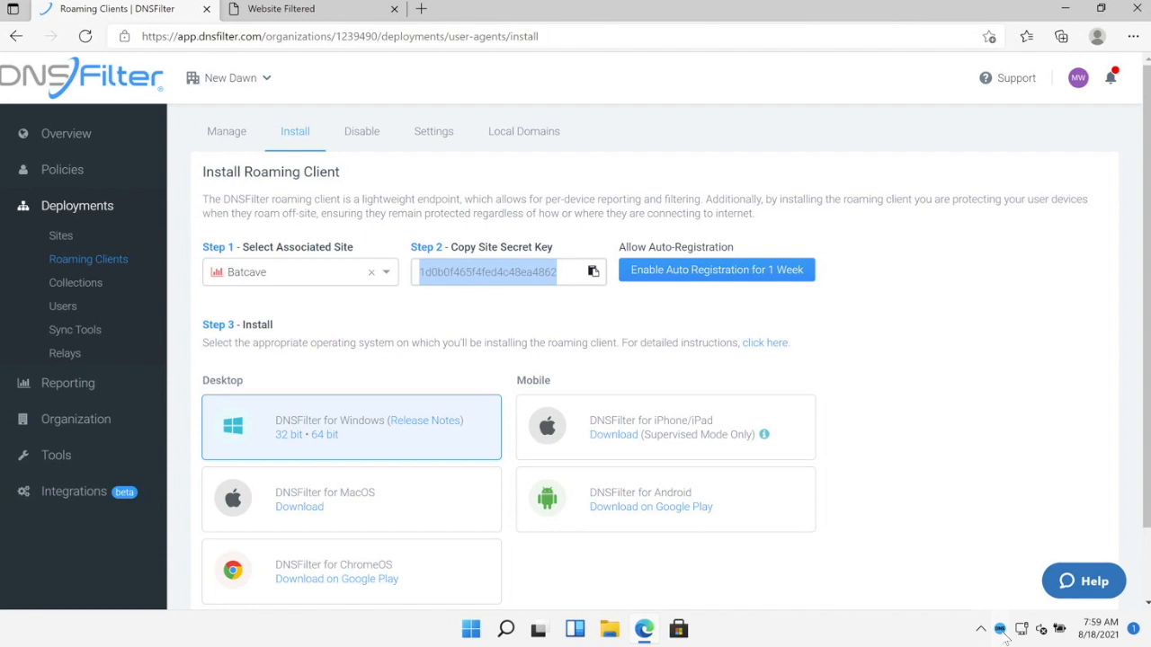
click(1001, 630)
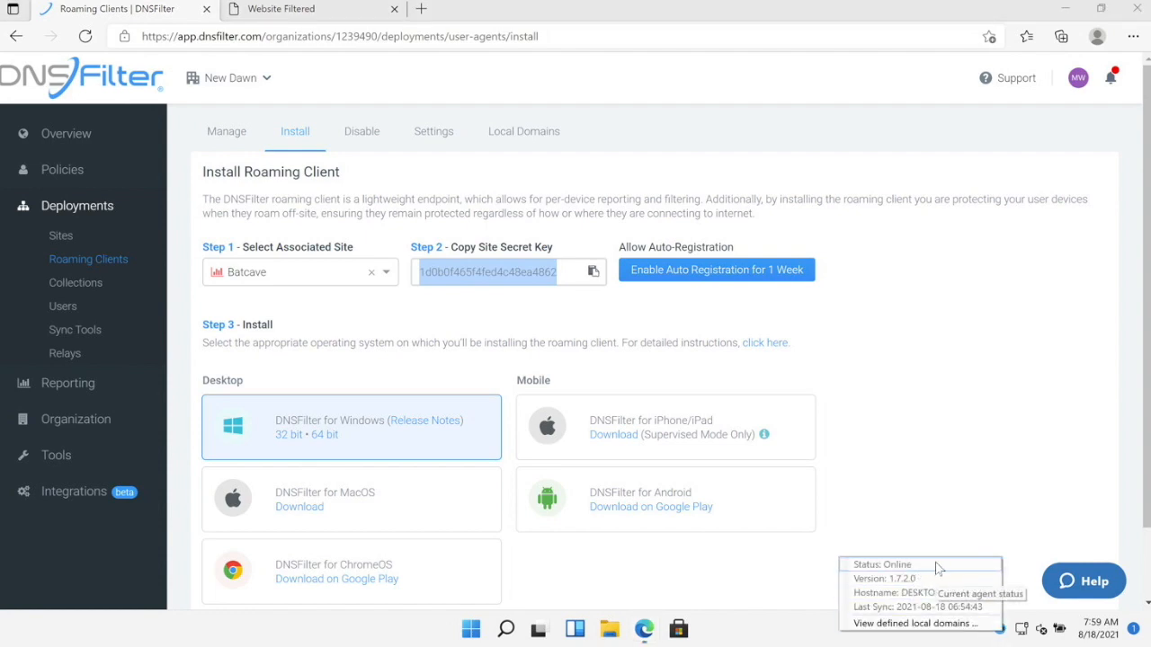
- View the client's defined local domains (lan, local, private reverse zones), then close the list
click(917, 624)
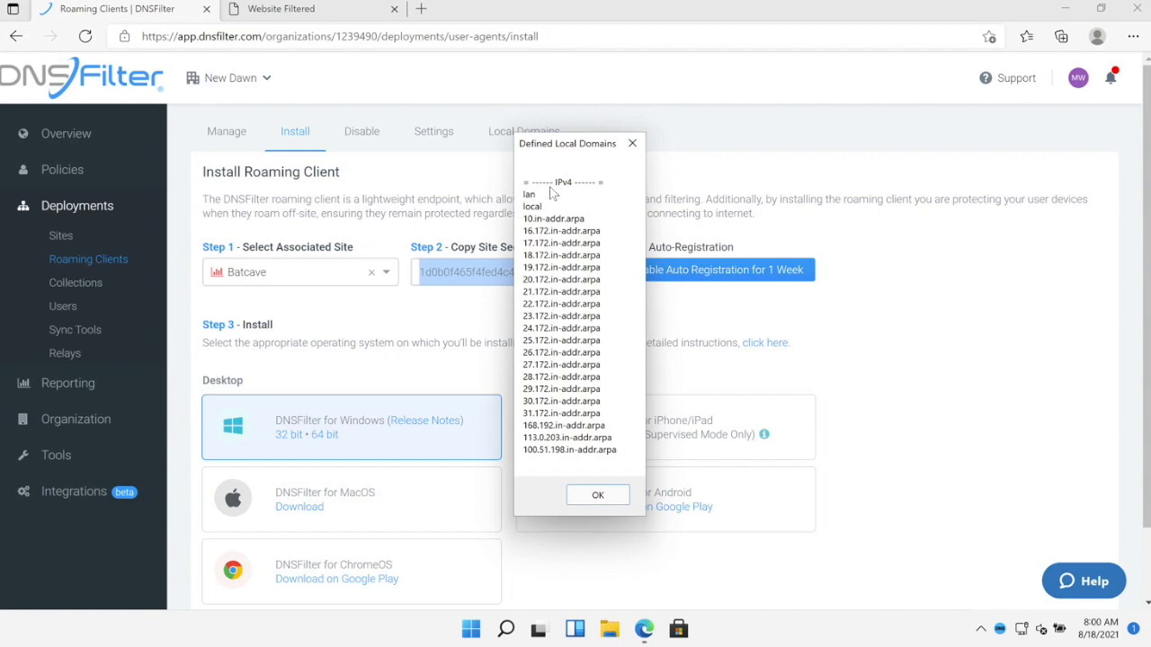
click(632, 144)
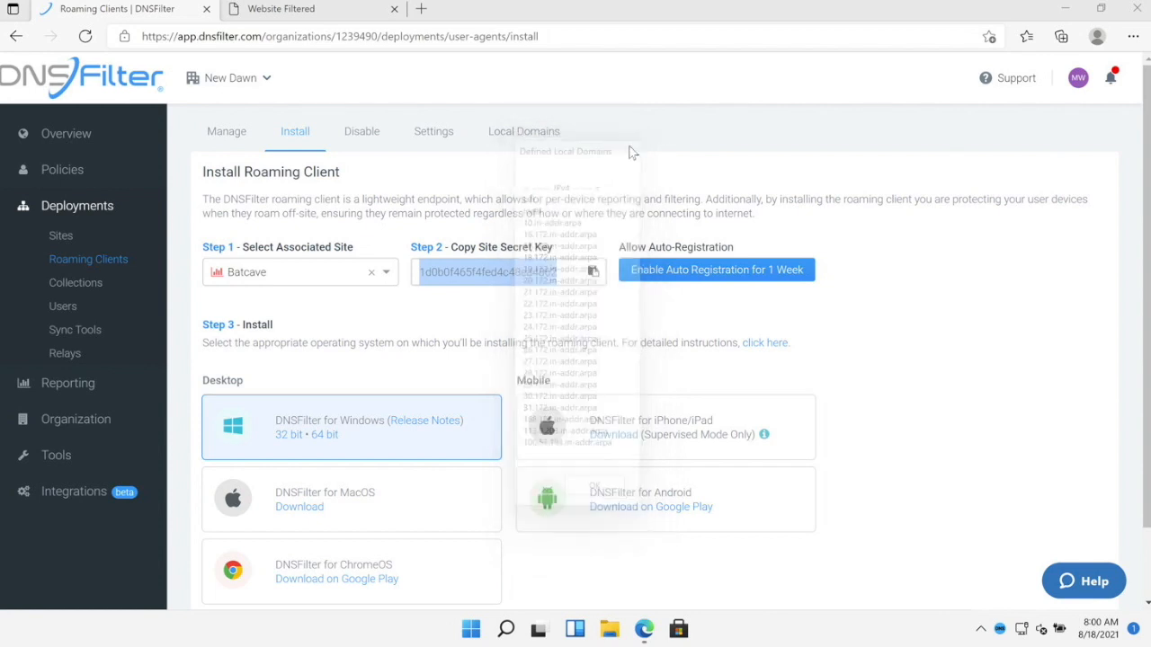
- Show Batcave's local domains and resolvers, then open a new Edge InPrivate window
click(525, 135)
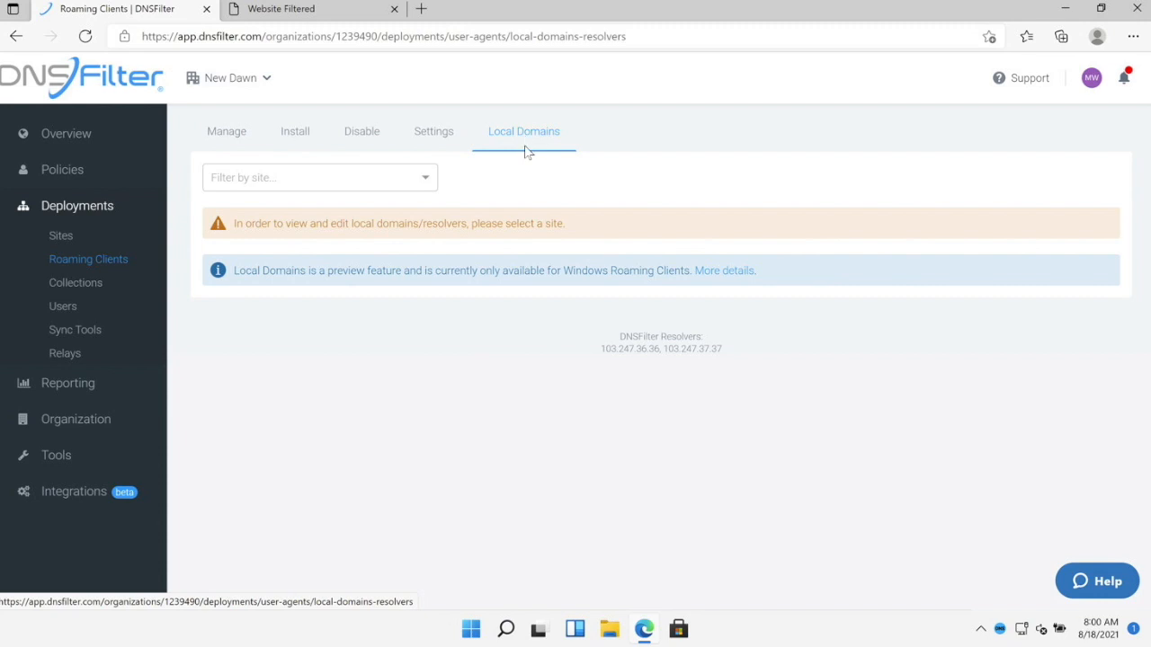
click(424, 184)
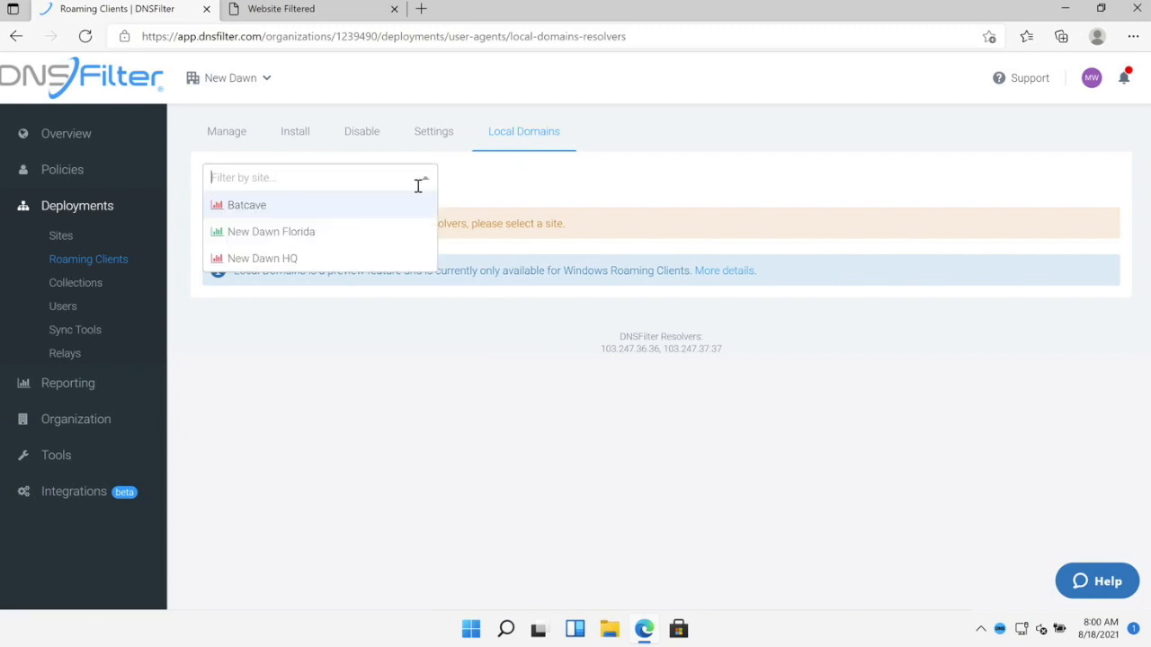
click(393, 210)
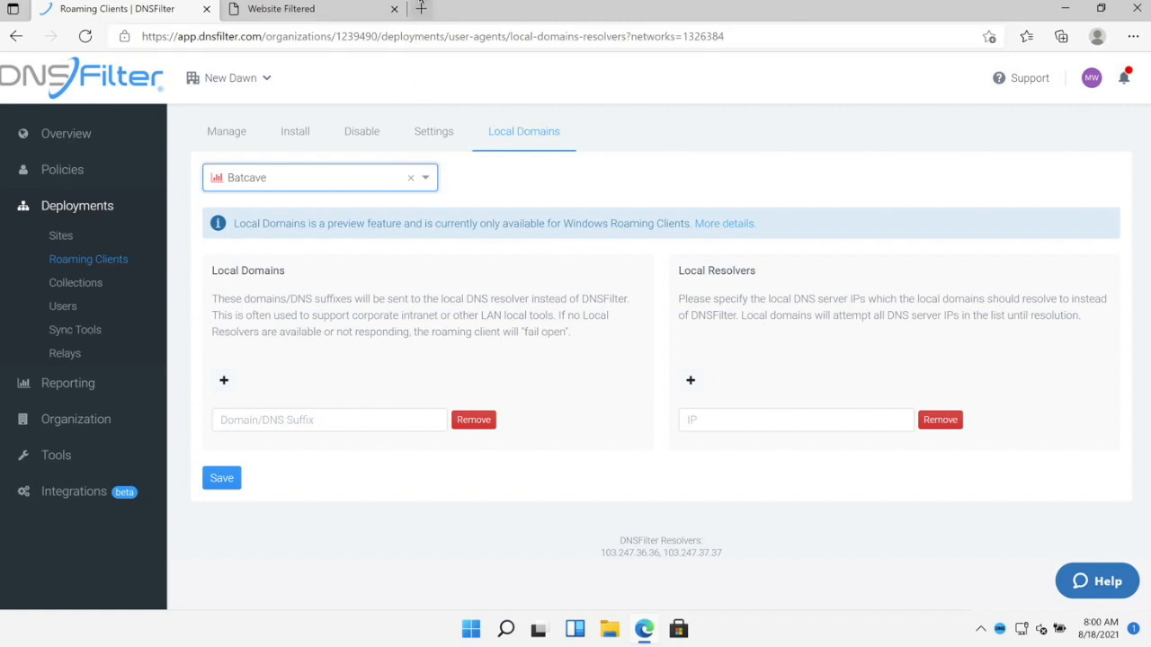
click(1133, 36)
click(1007, 117)
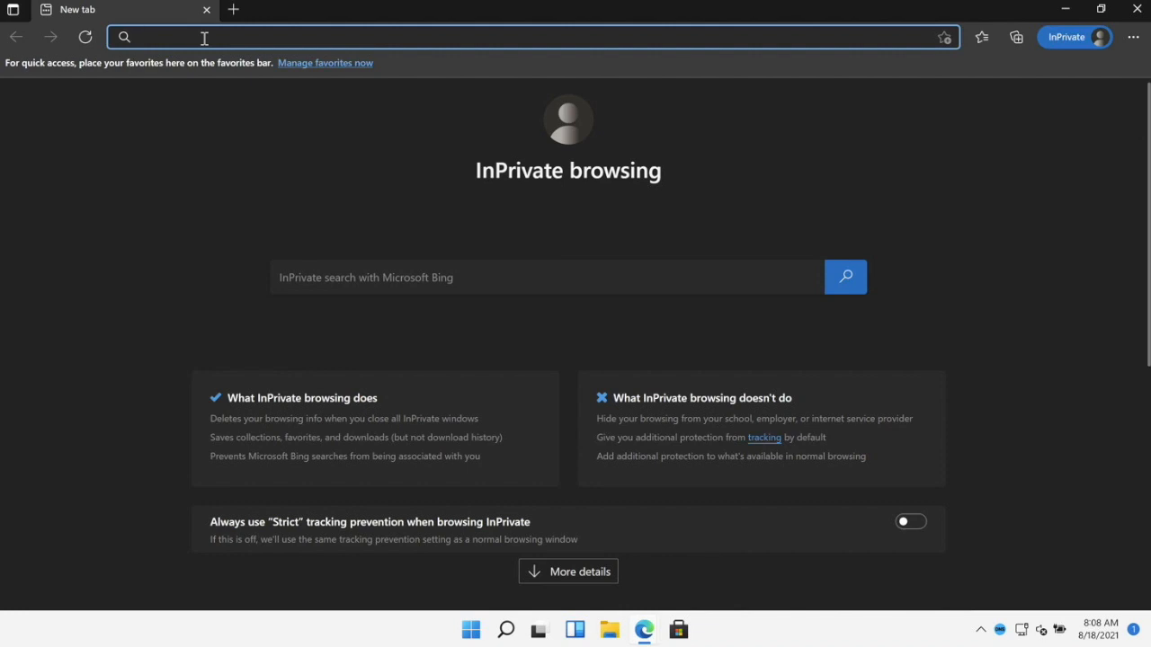
- Load debug.dnsfilter.com and review which content categories and threats are blocked
text(debug.dnsfilter.com)
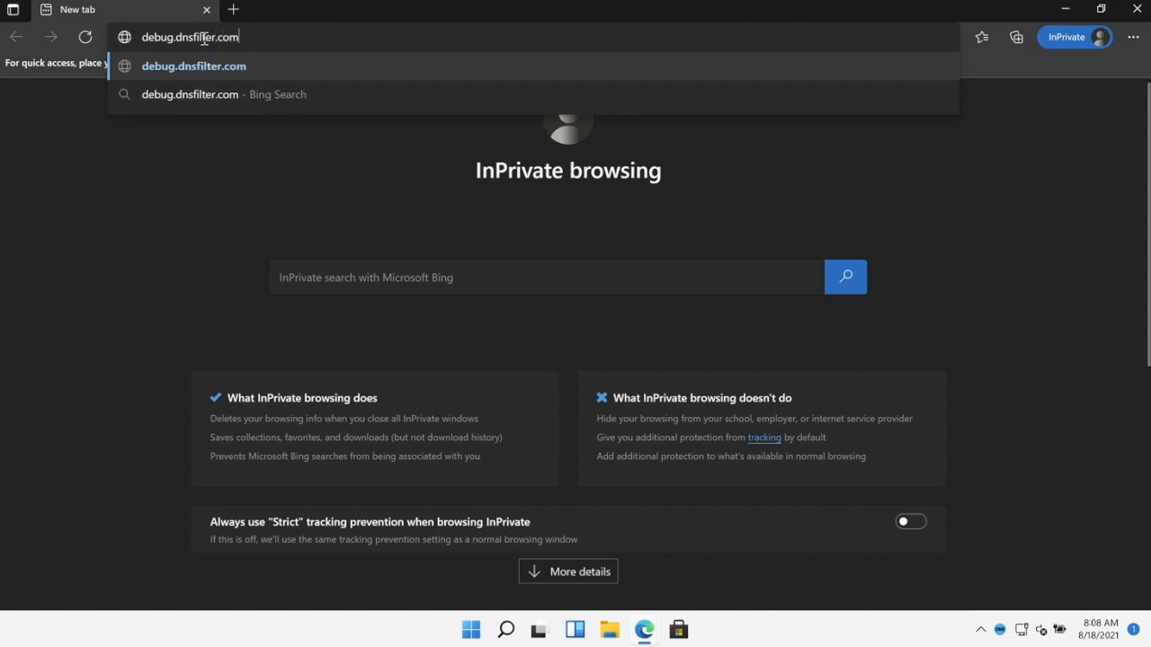
key(Return)
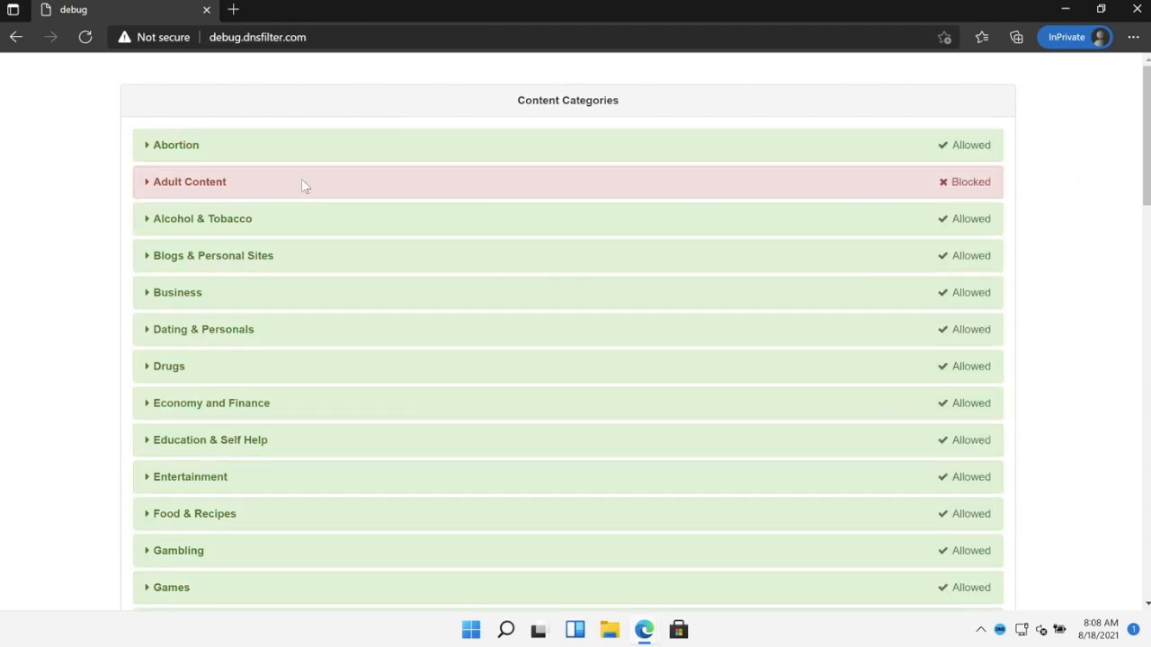
scroll(551, 186, down, 4)
scroll(551, 186, down, 5)
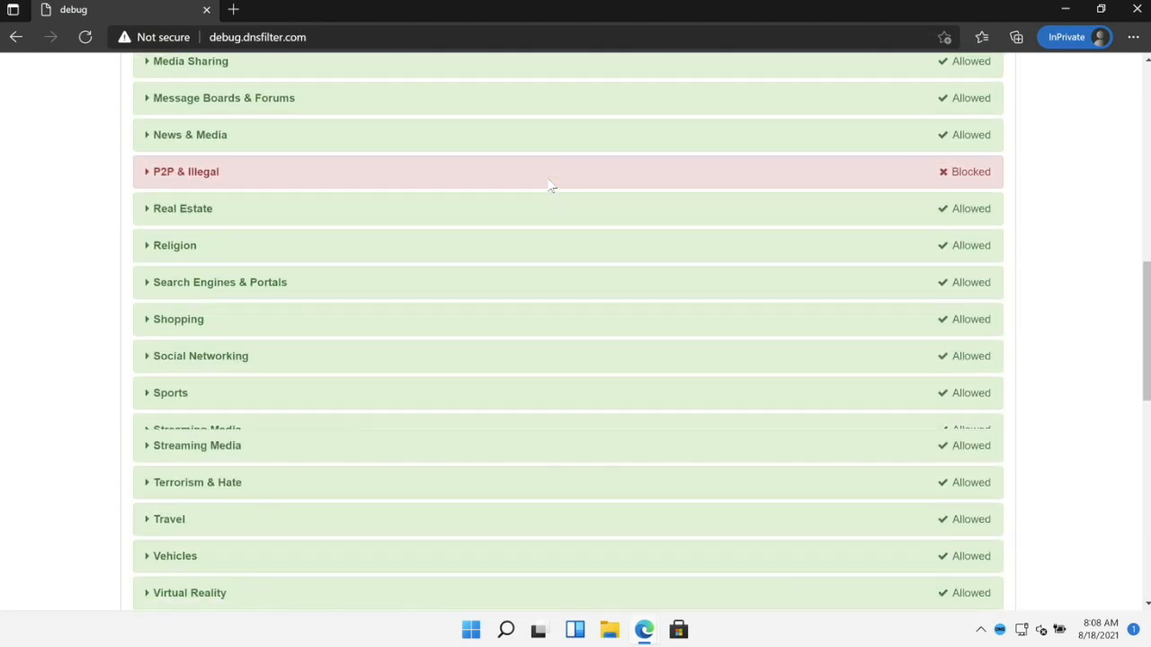
scroll(551, 186, down, 5)
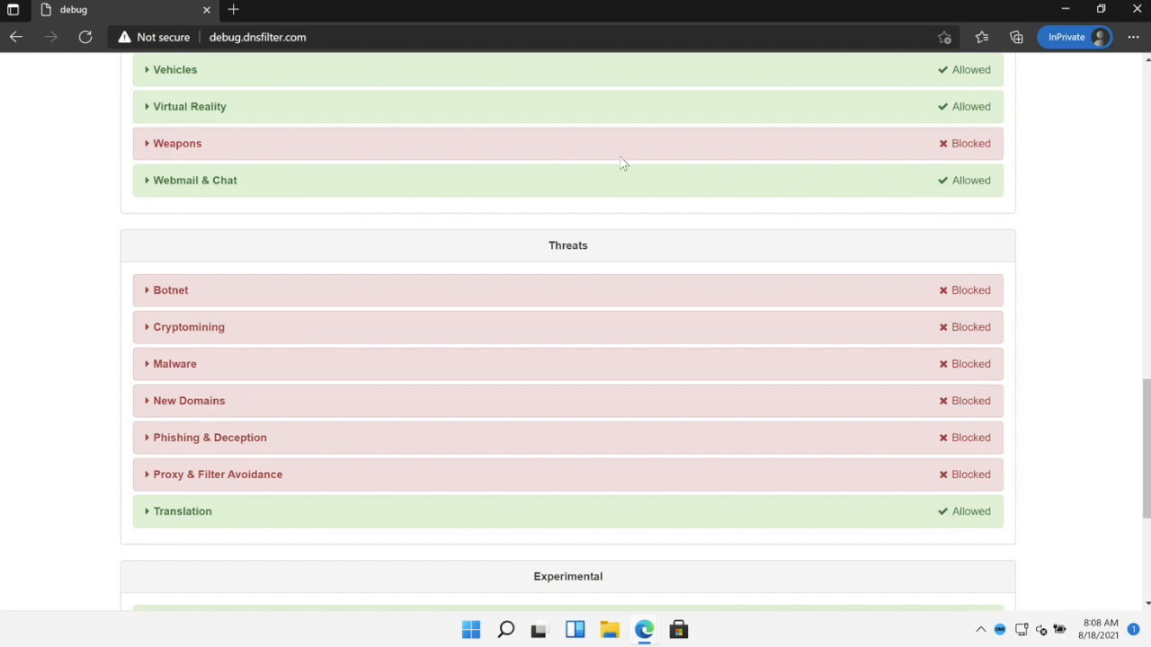
scroll(539, 209, up, 20)
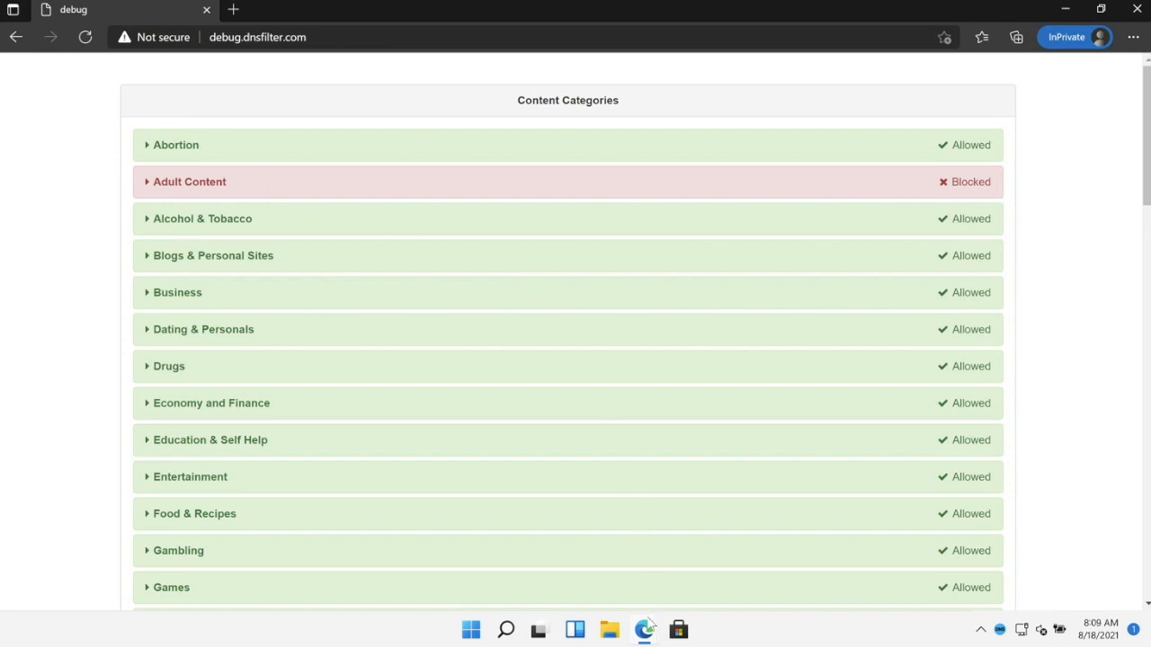
mouse_move(647, 629)
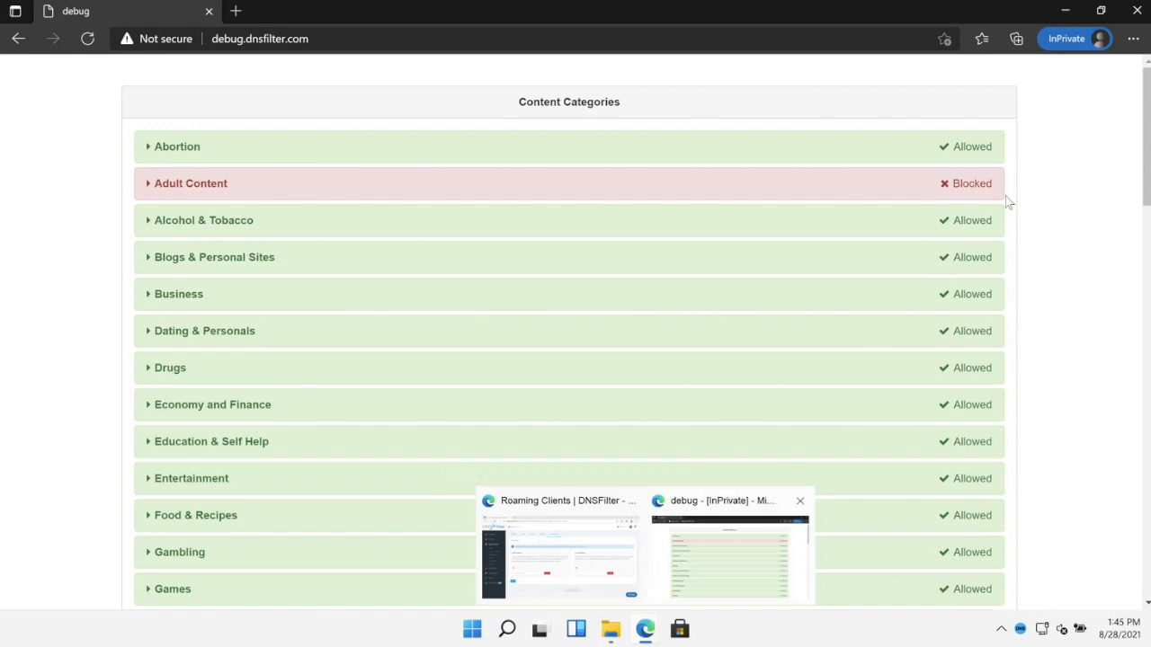
- Close the InPrivate debug window and go to the Sync Tools deployment page
click(1135, 12)
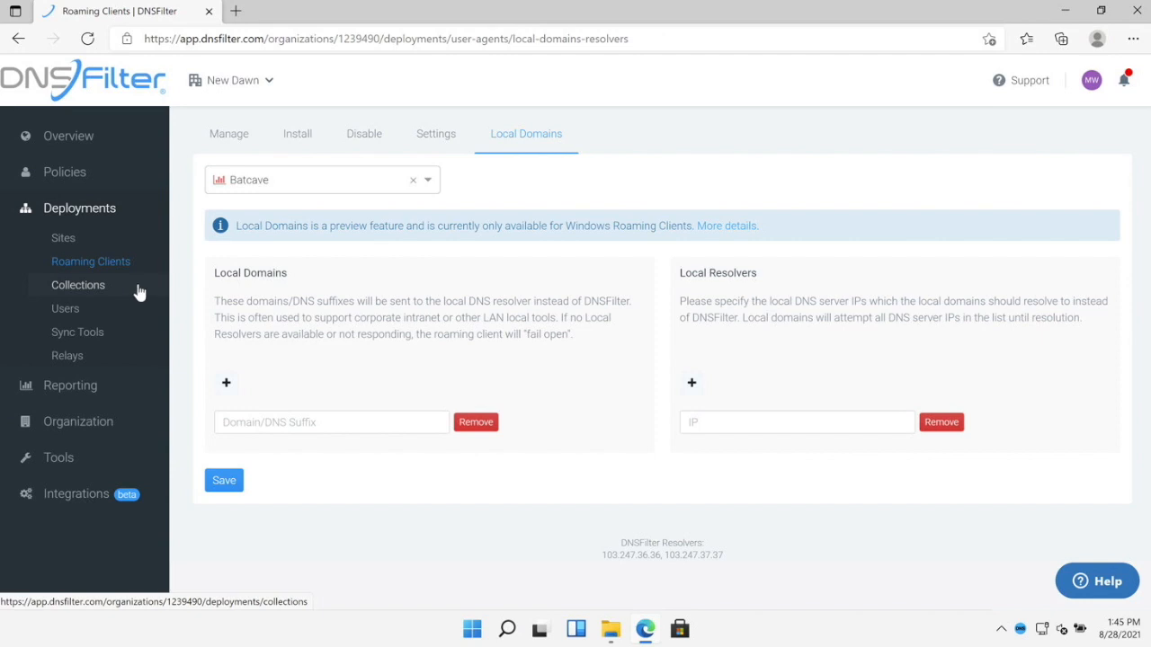
click(104, 340)
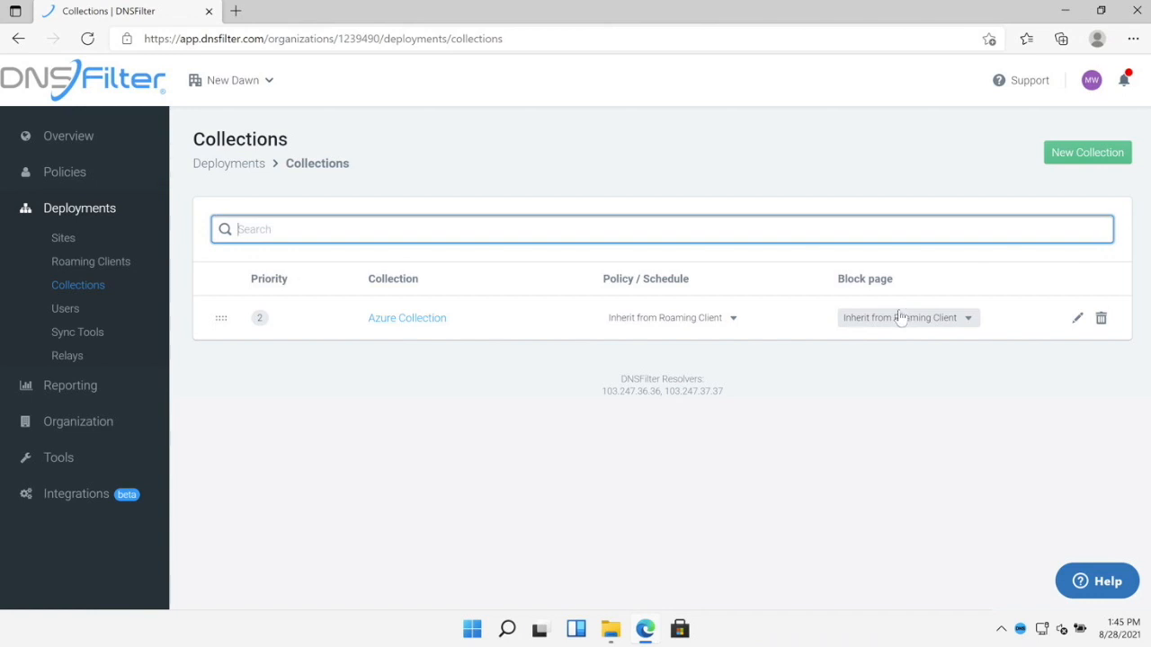
- Open the Azure Collection and browse the fourth sync tool's groups, including Human Resources users
click(402, 322)
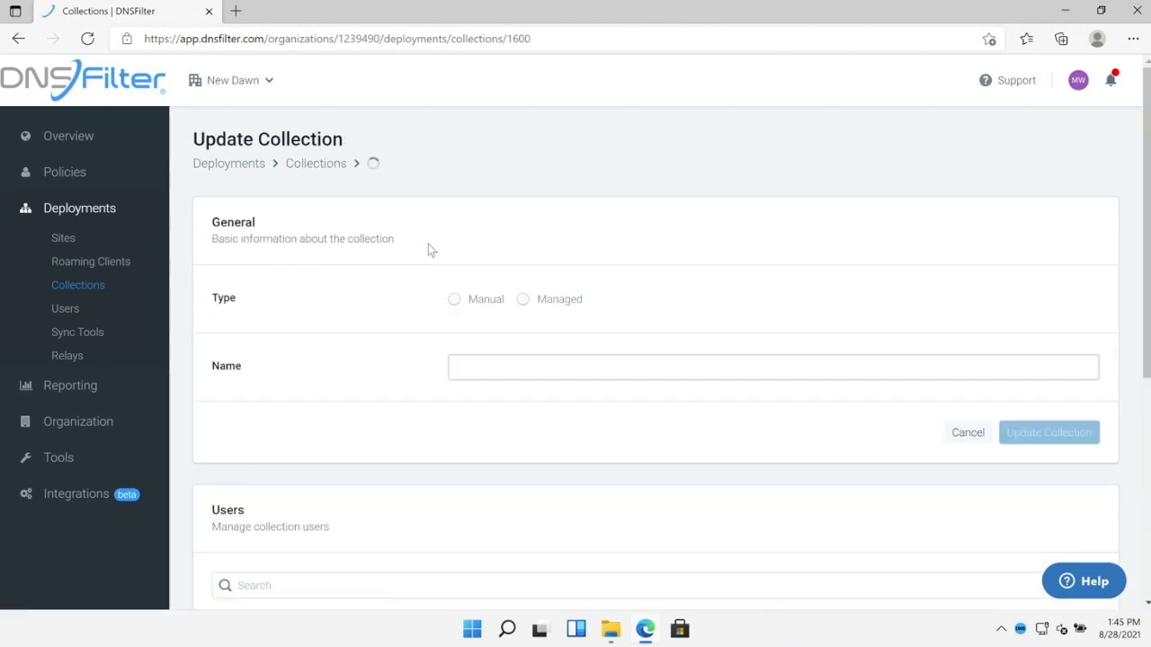
scroll(414, 227, down, 3)
scroll(413, 229, down, 2)
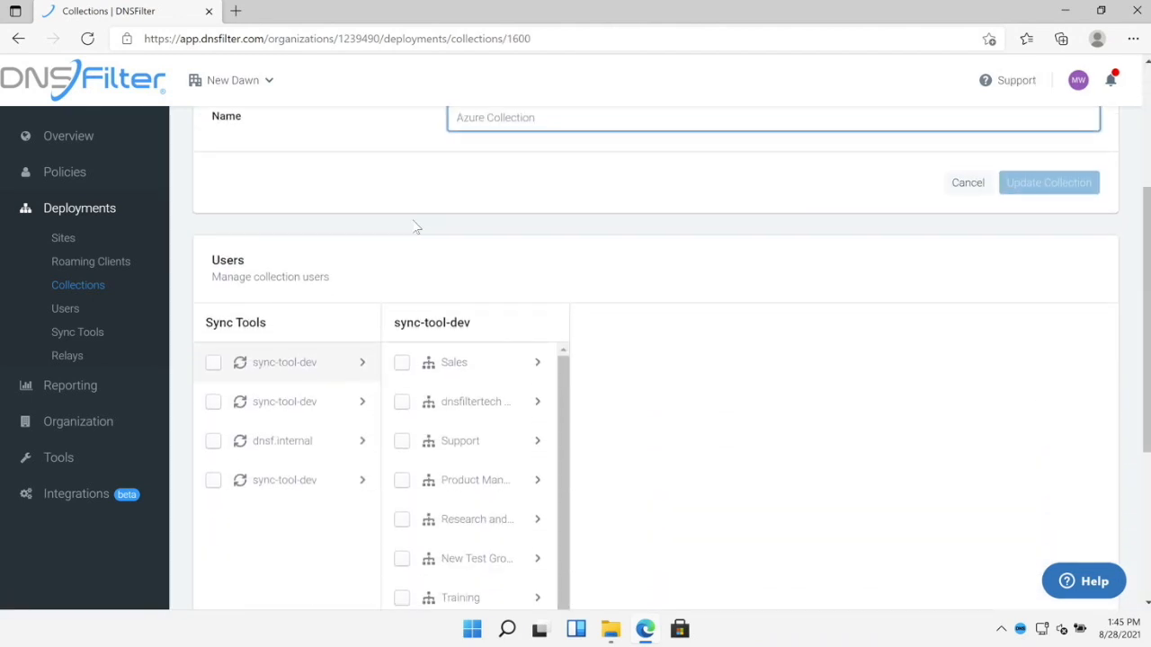
click(365, 321)
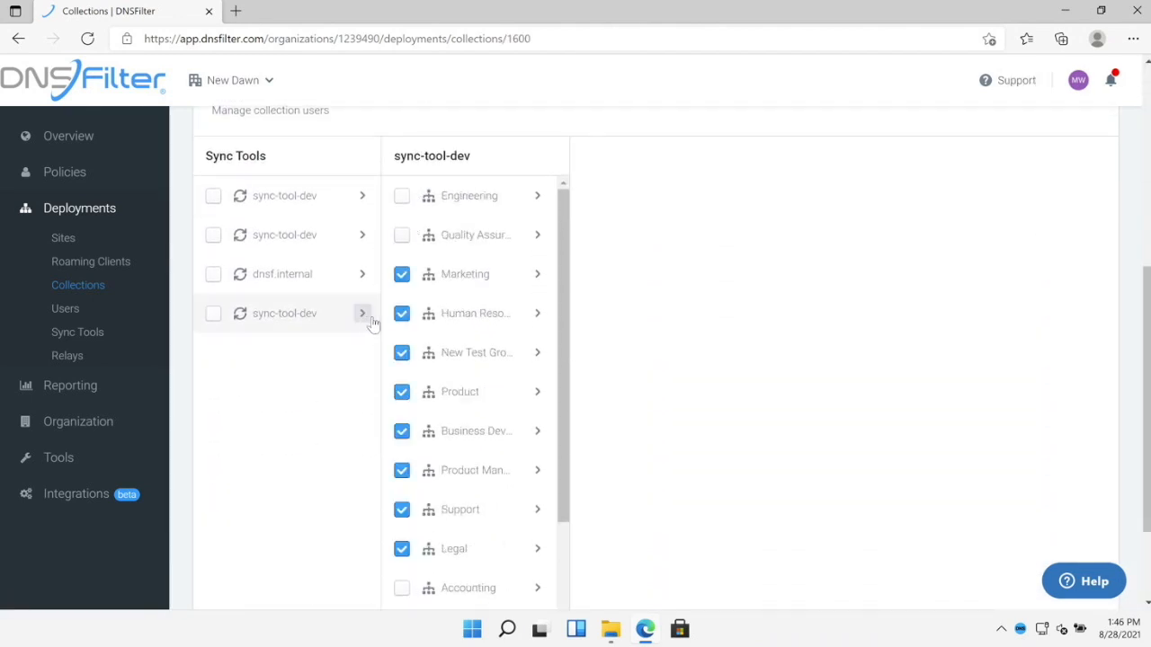
click(536, 316)
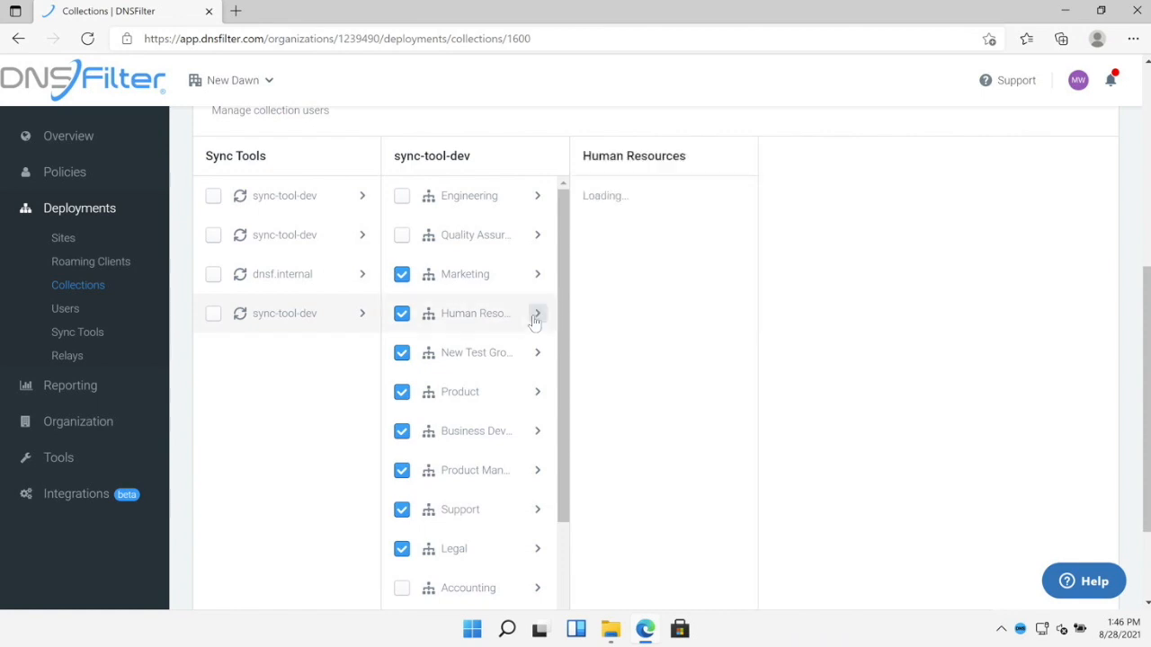
scroll(642, 275, down, 4)
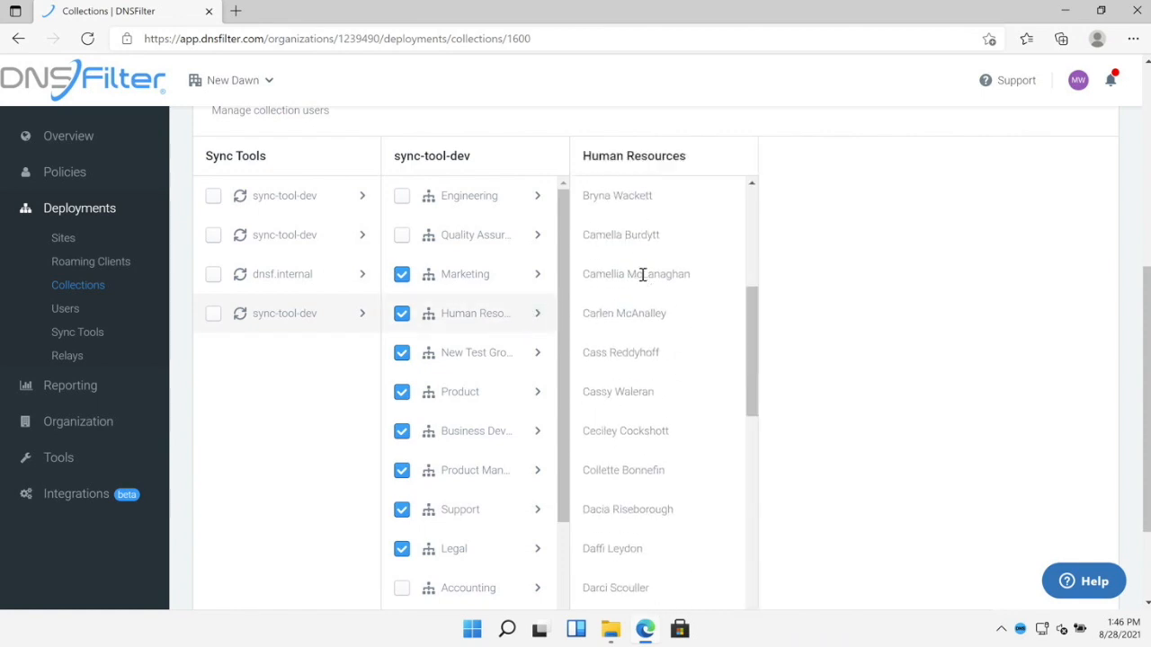
- Uncheck New Test Group and Product, save the collection, and go to Insights
click(401, 352)
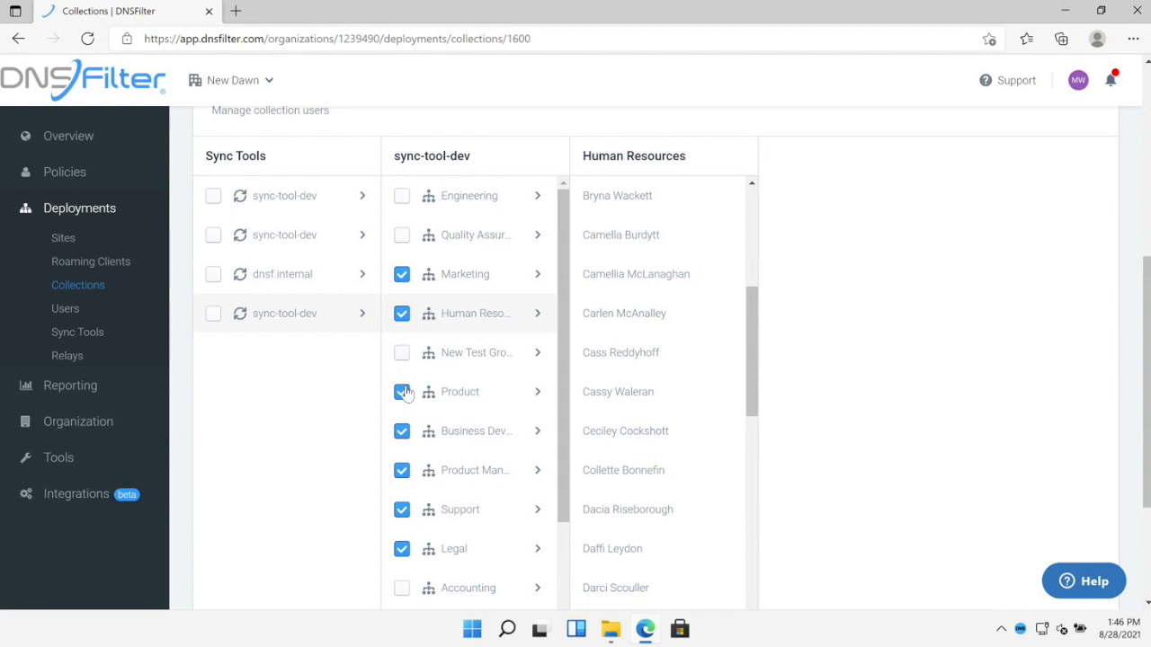
click(402, 393)
scroll(326, 404, down, 3)
click(1036, 527)
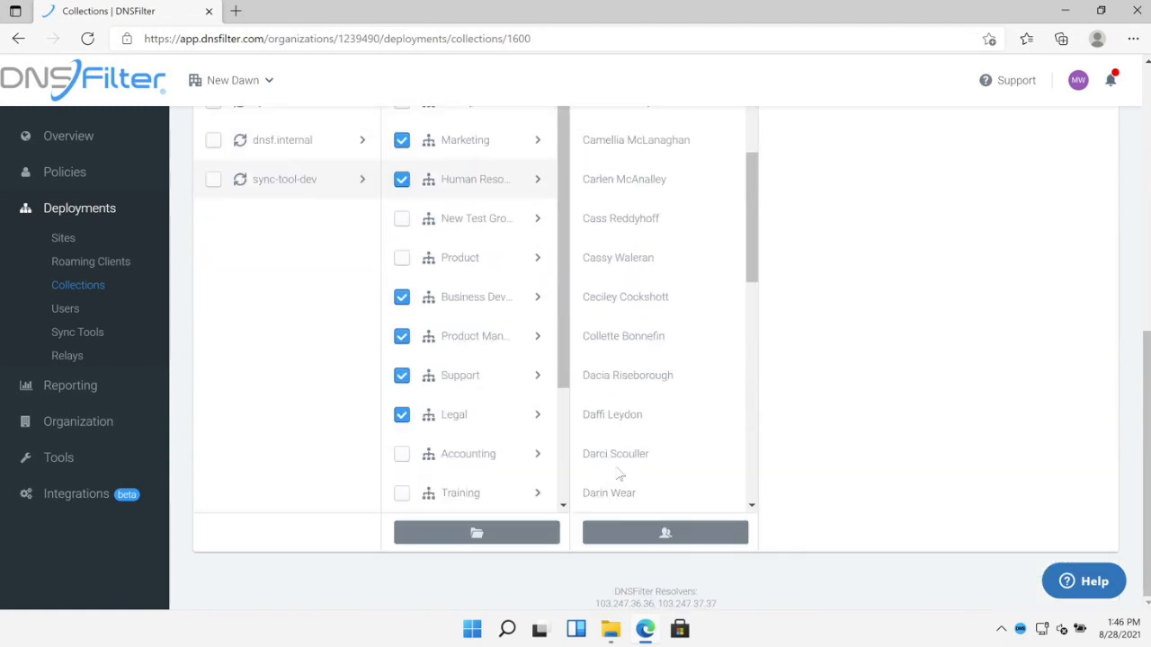
click(97, 387)
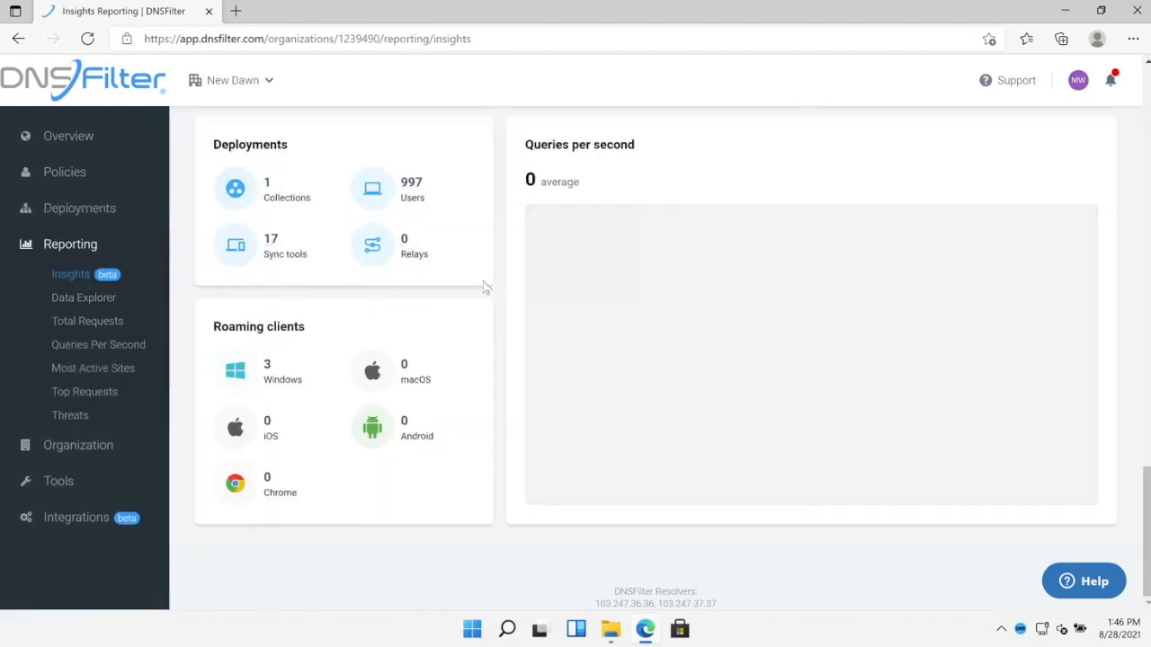
- Show the Insights report for Yesterday and scroll down to All requests by user
scroll(486, 306, up, 3)
scroll(483, 314, up, 15)
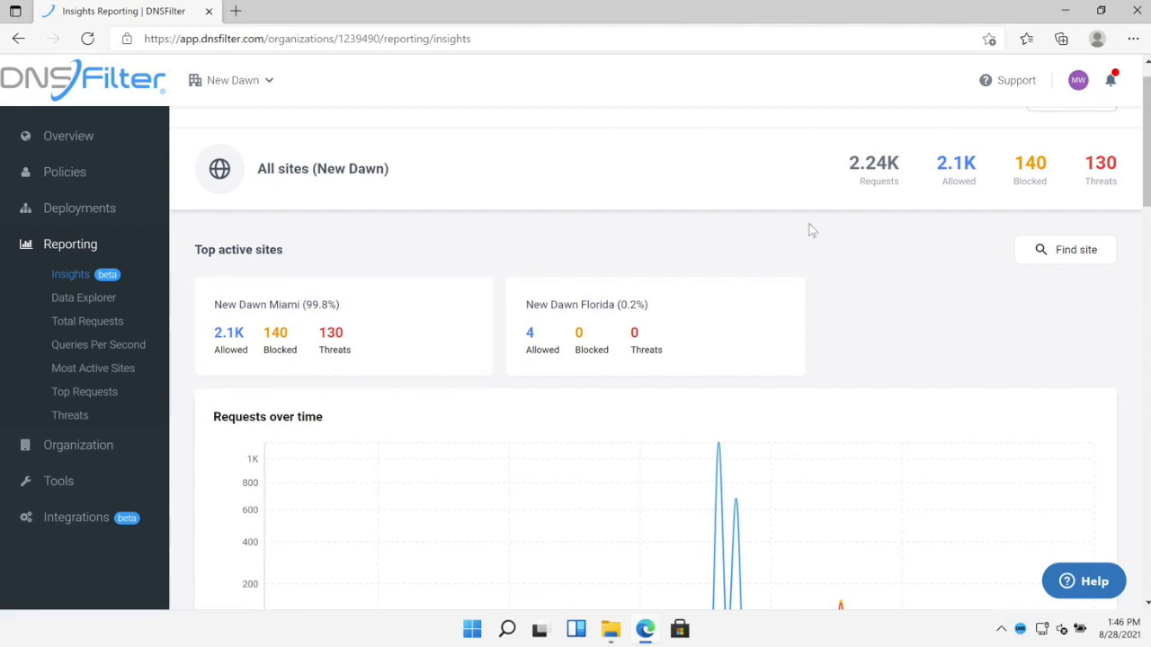
scroll(814, 229, up, 1)
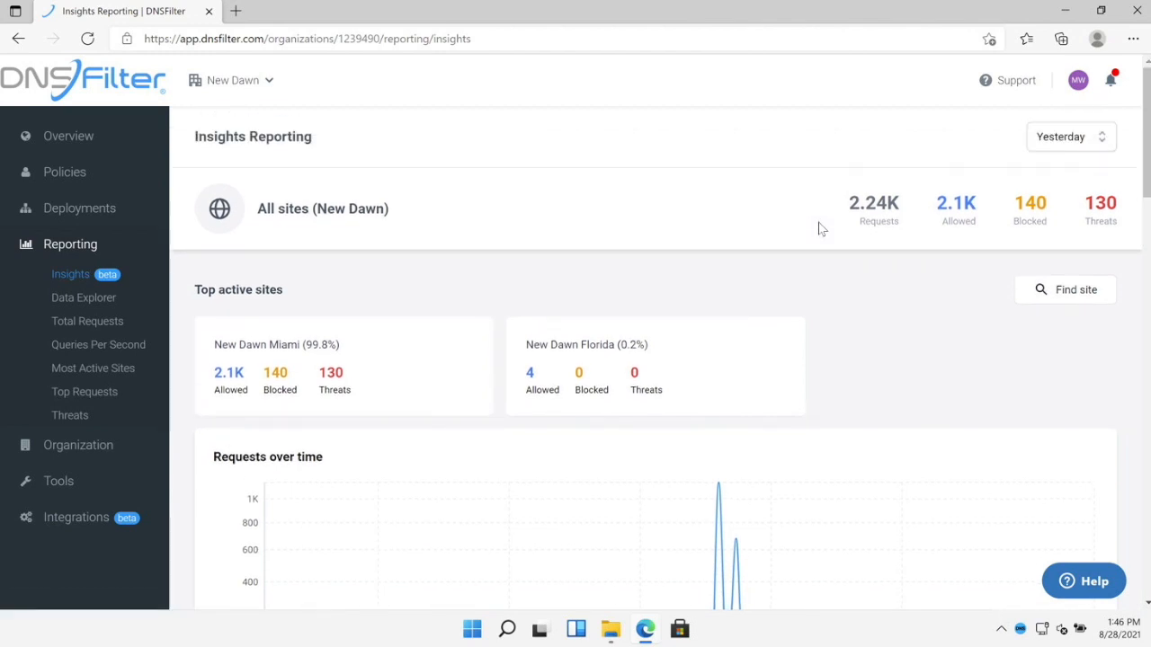
click(1098, 141)
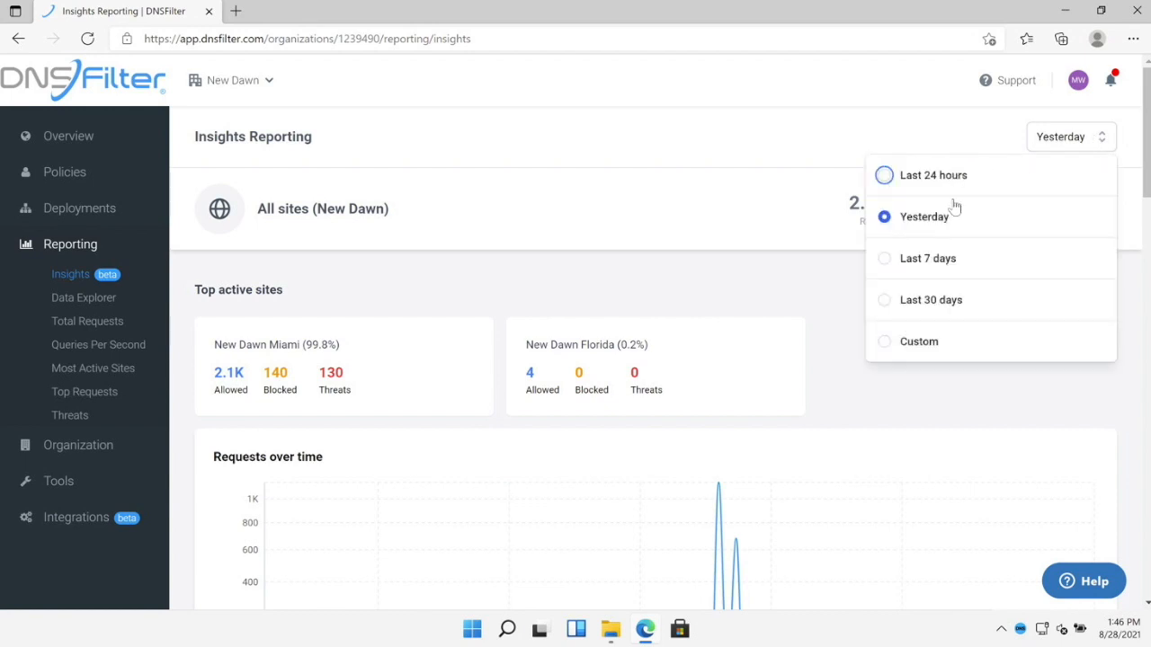
click(700, 220)
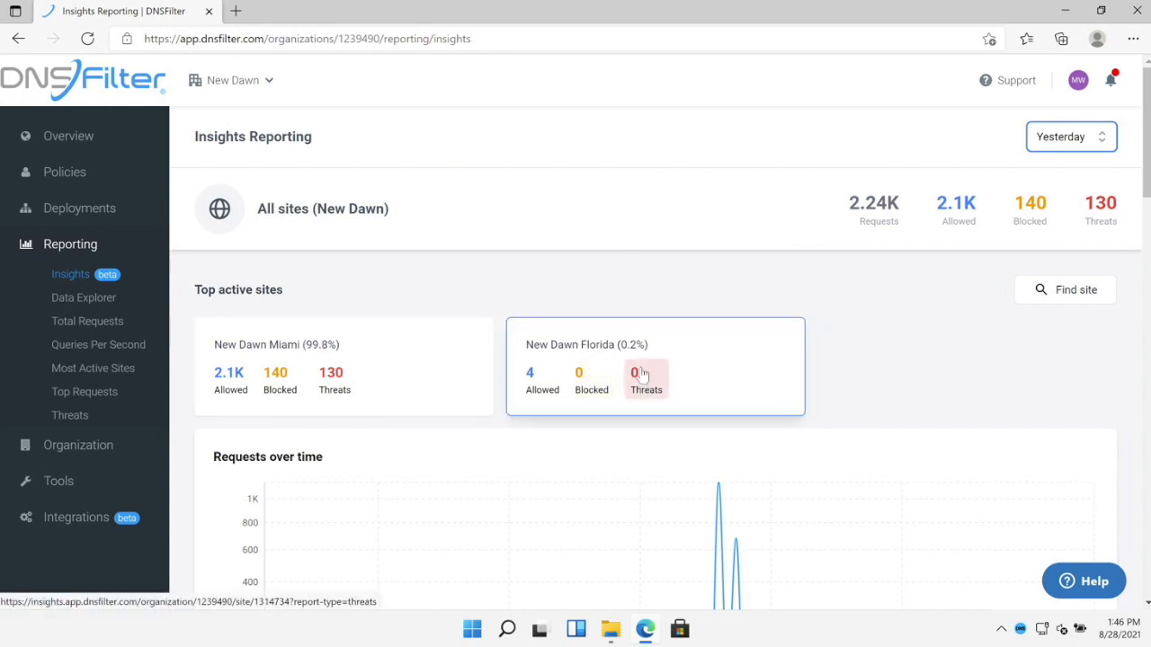
scroll(602, 186, down, 10)
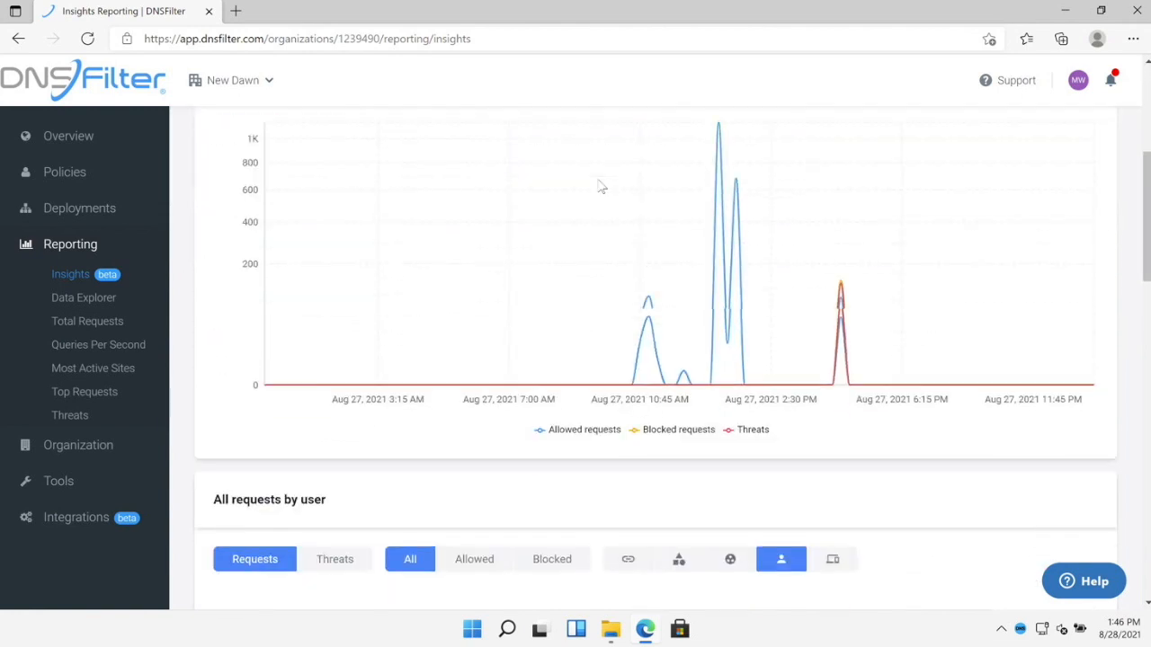
- Break yesterday's requests down by domain, led by microsoft.com (131) and wikipedia.org (48)
scroll(601, 186, down, 1)
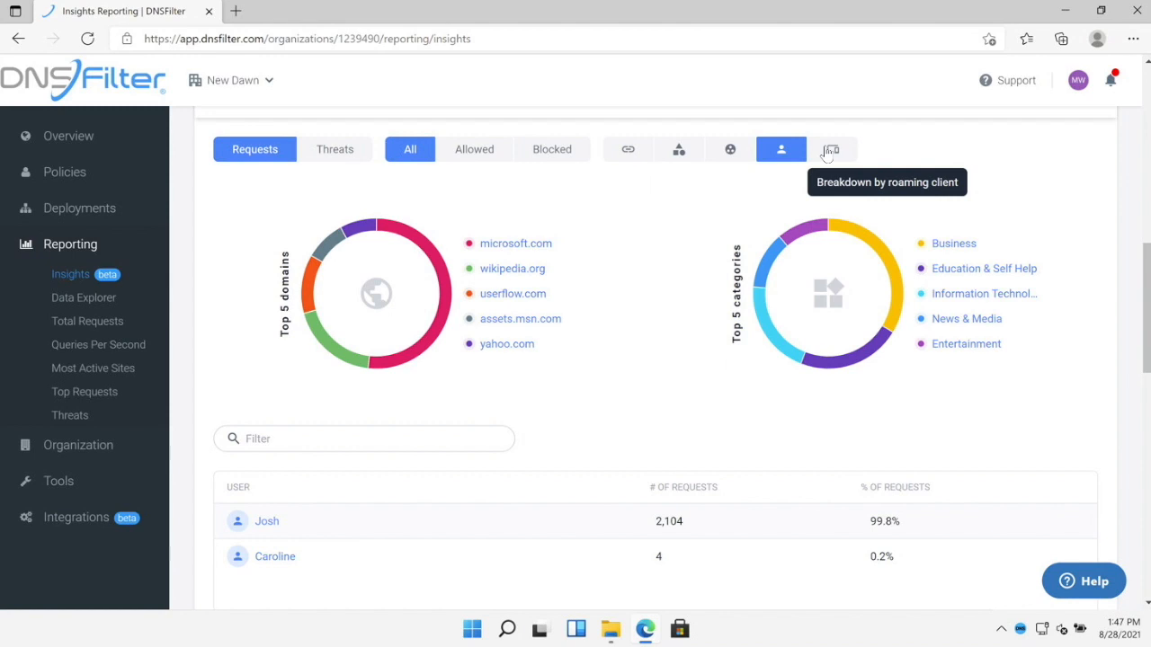
click(630, 151)
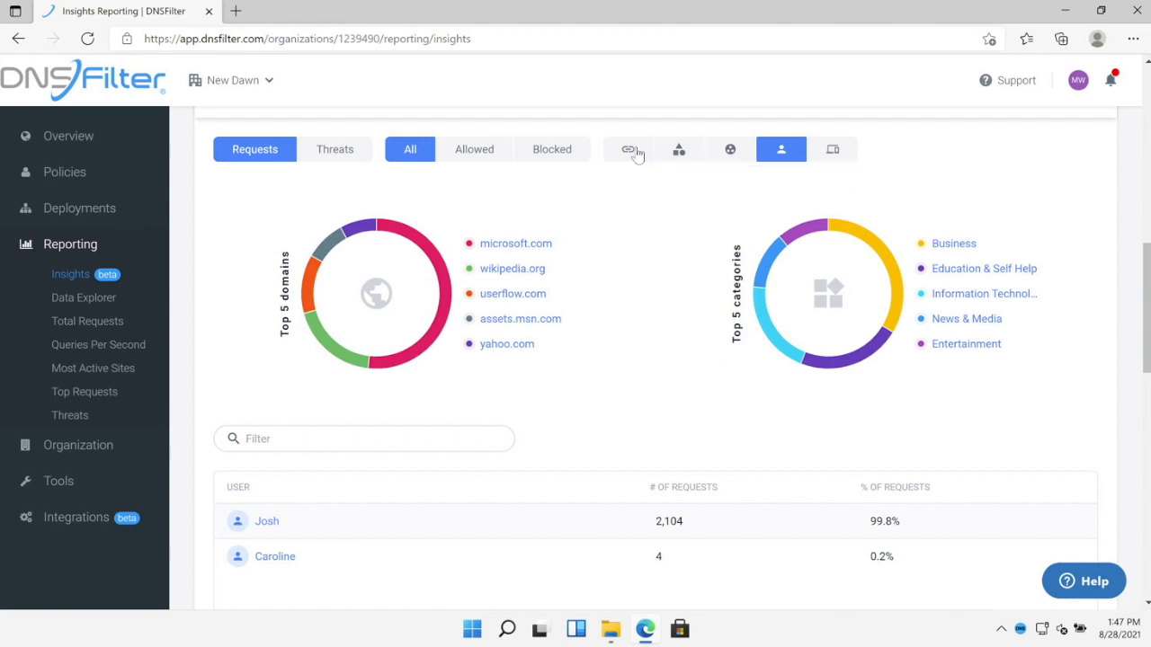
scroll(631, 203, down, 1)
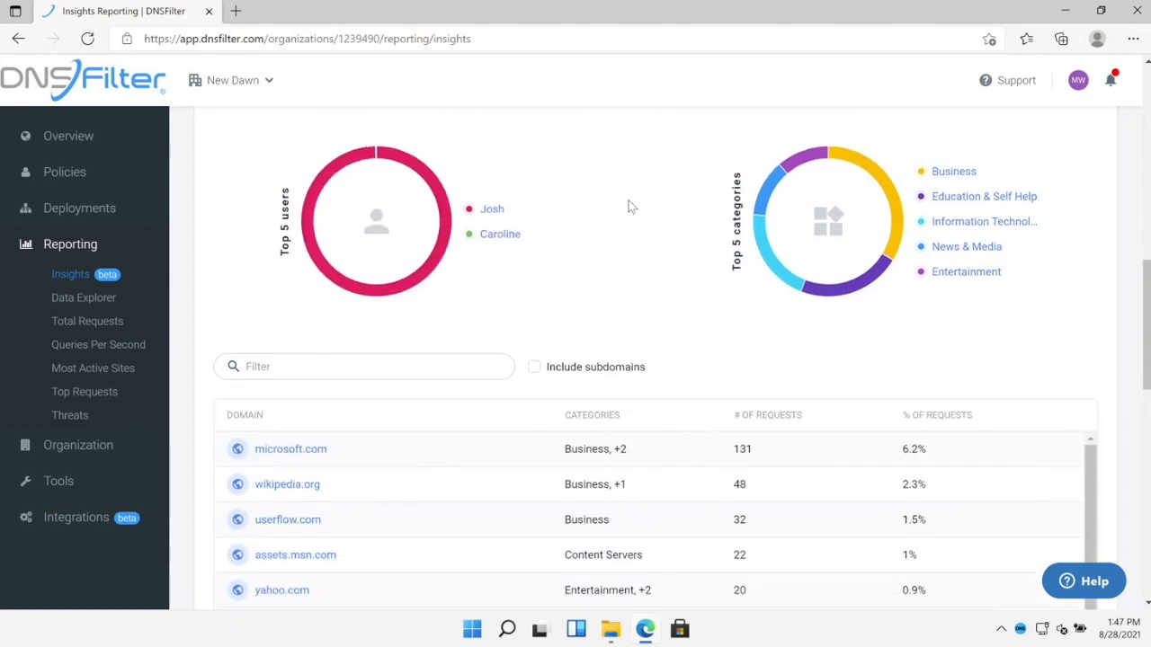
- Open microsoft.com's individual request details and scroll through them
click(305, 444)
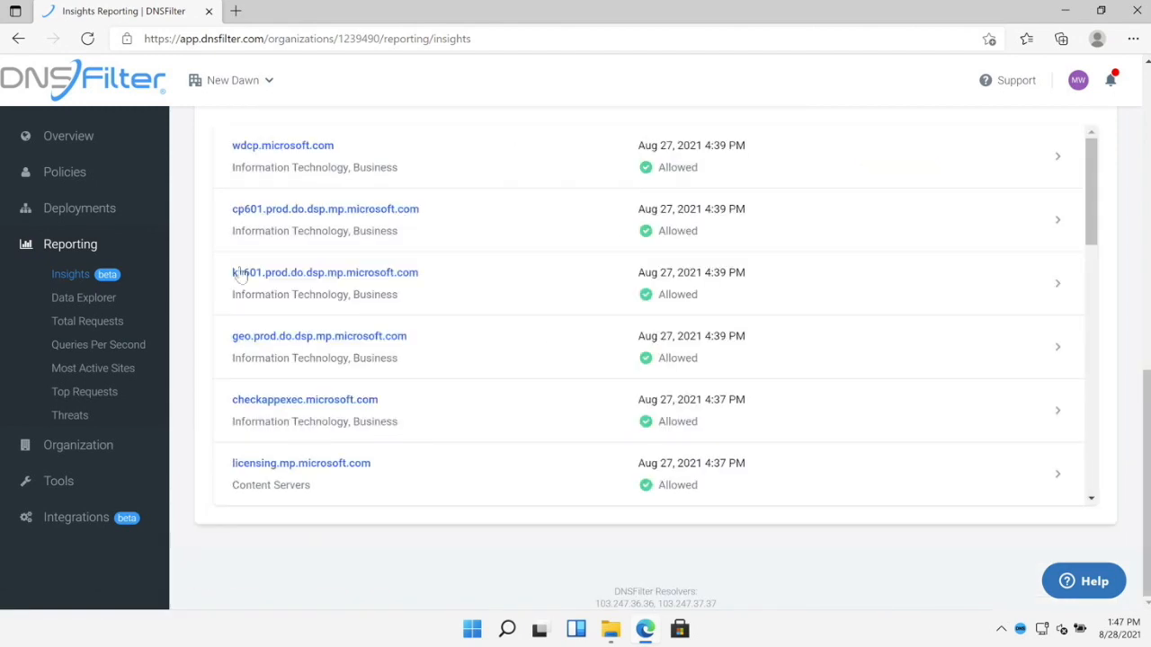
scroll(225, 191, up, 10)
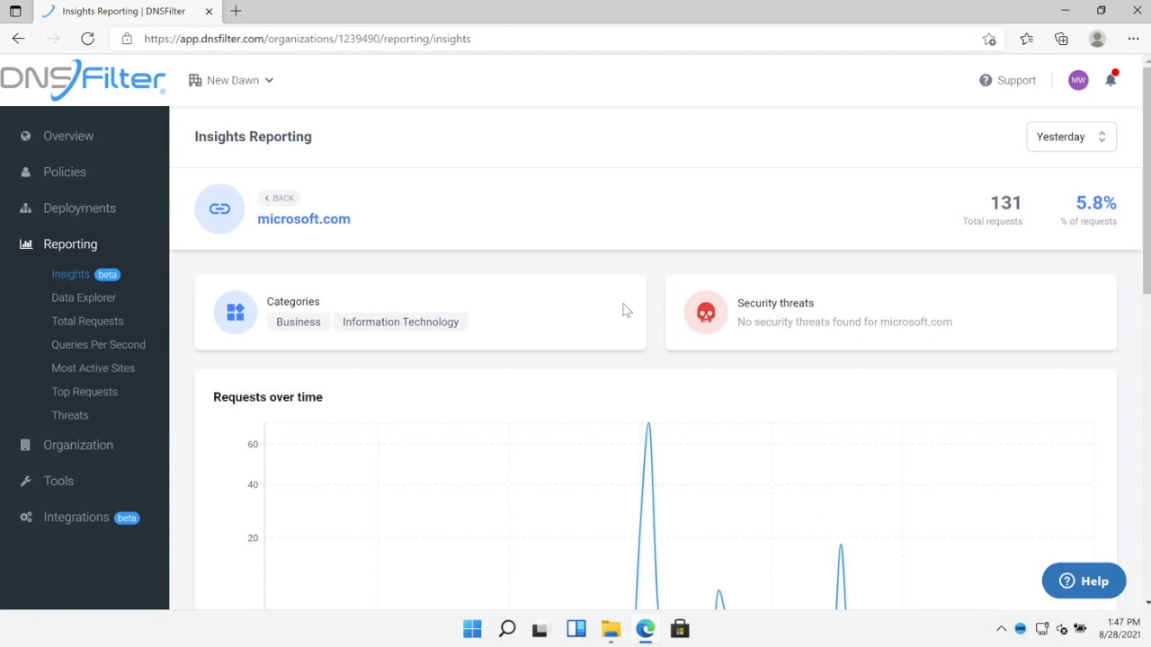
scroll(601, 260, down, 2)
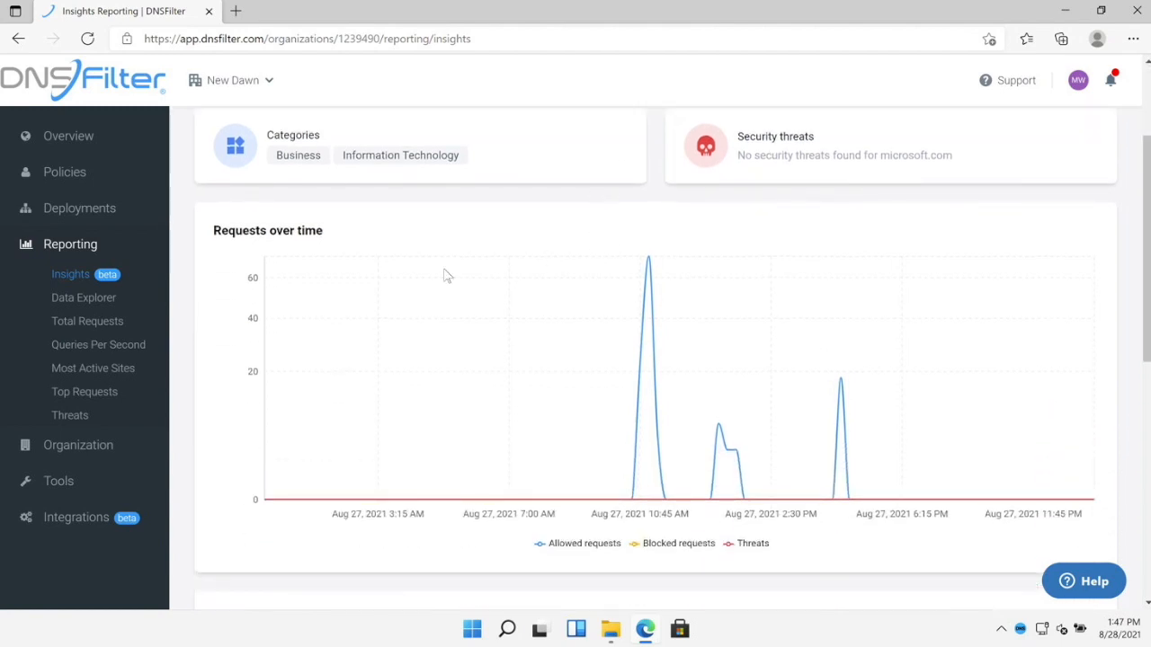
scroll(206, 288, down, 6)
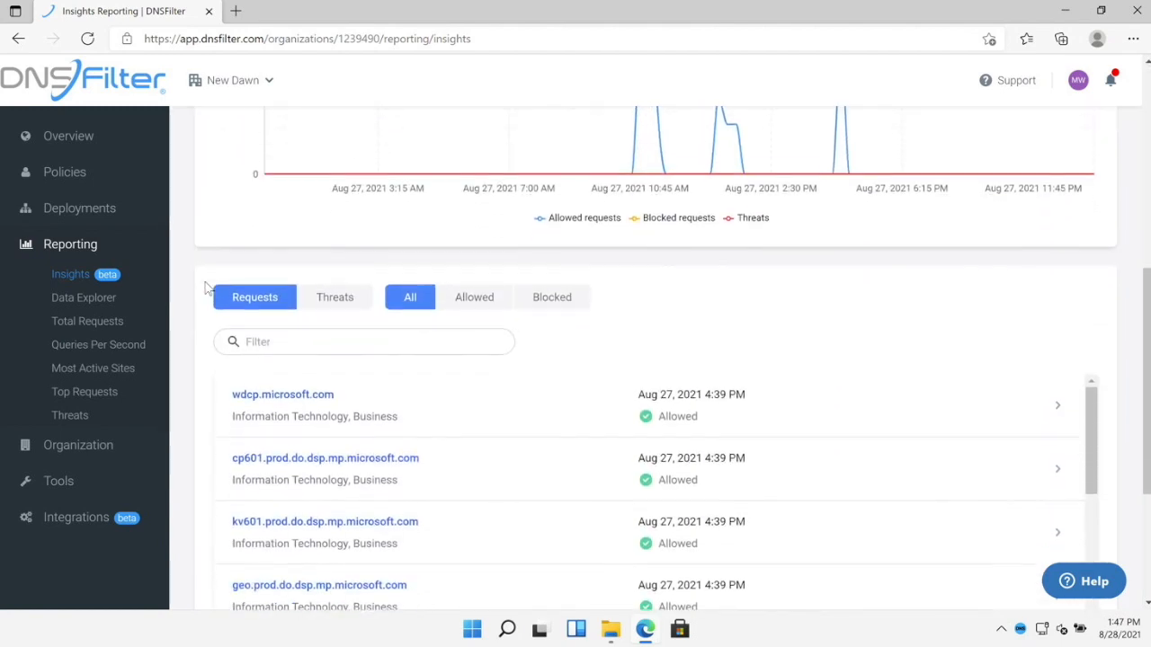
scroll(206, 287, down, 2)
scroll(647, 249, down, 6)
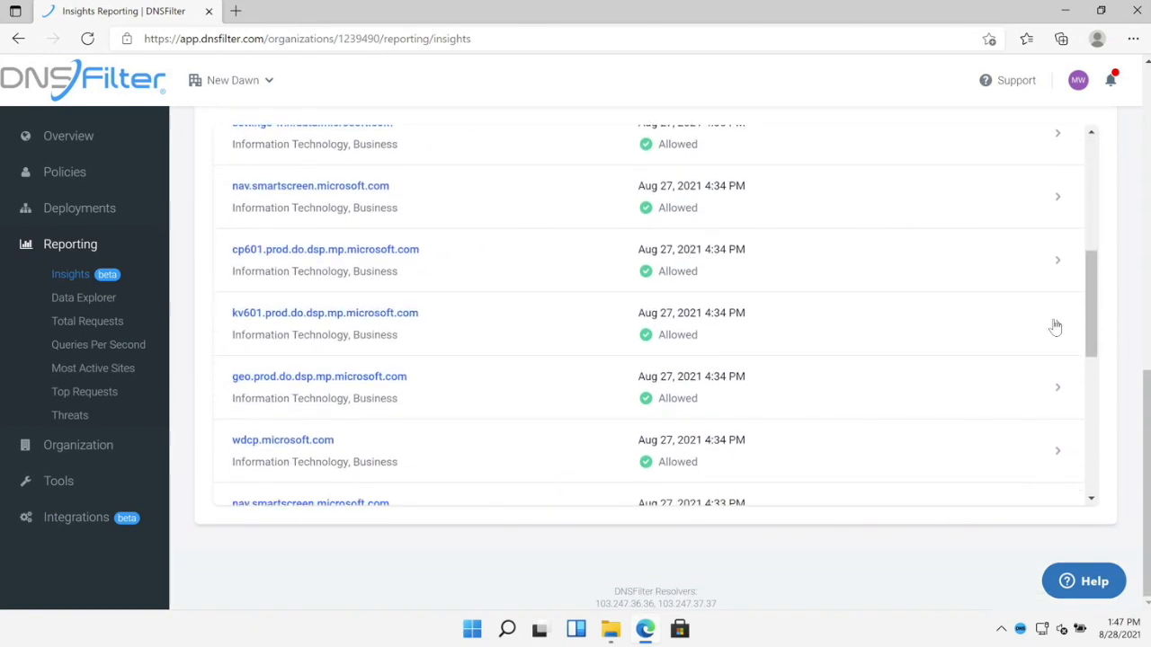
- Expand the kv601 request's details, then go back to the All sites (New Dawn) overview
click(1056, 326)
scroll(801, 403, down, 2)
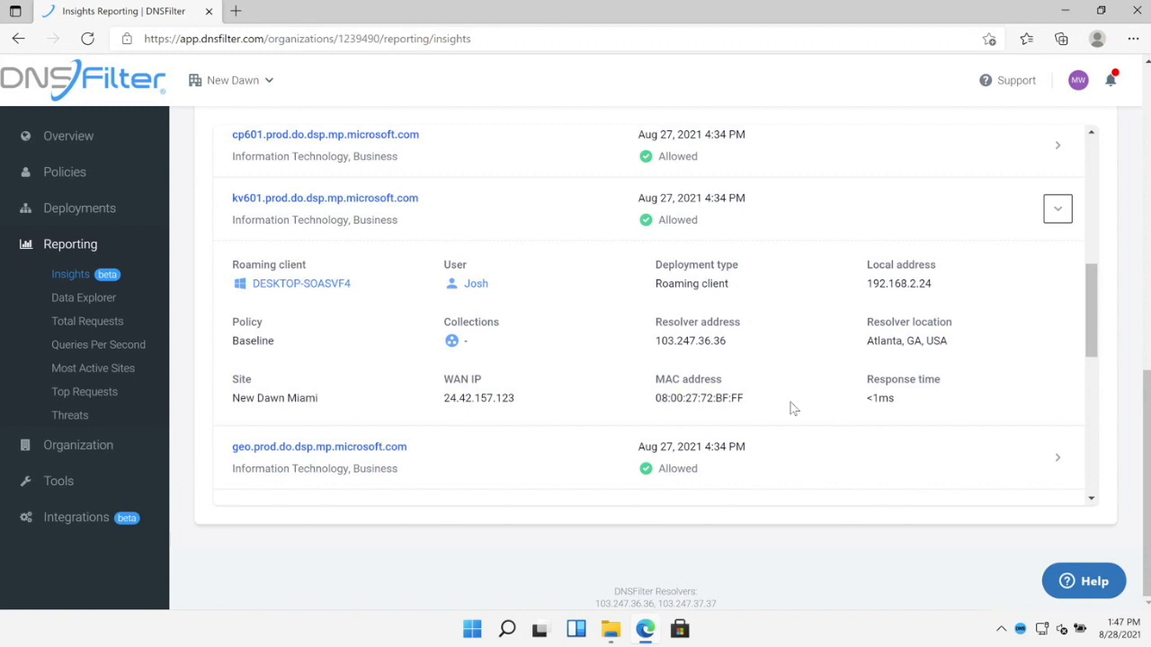
scroll(200, 262, up, 10)
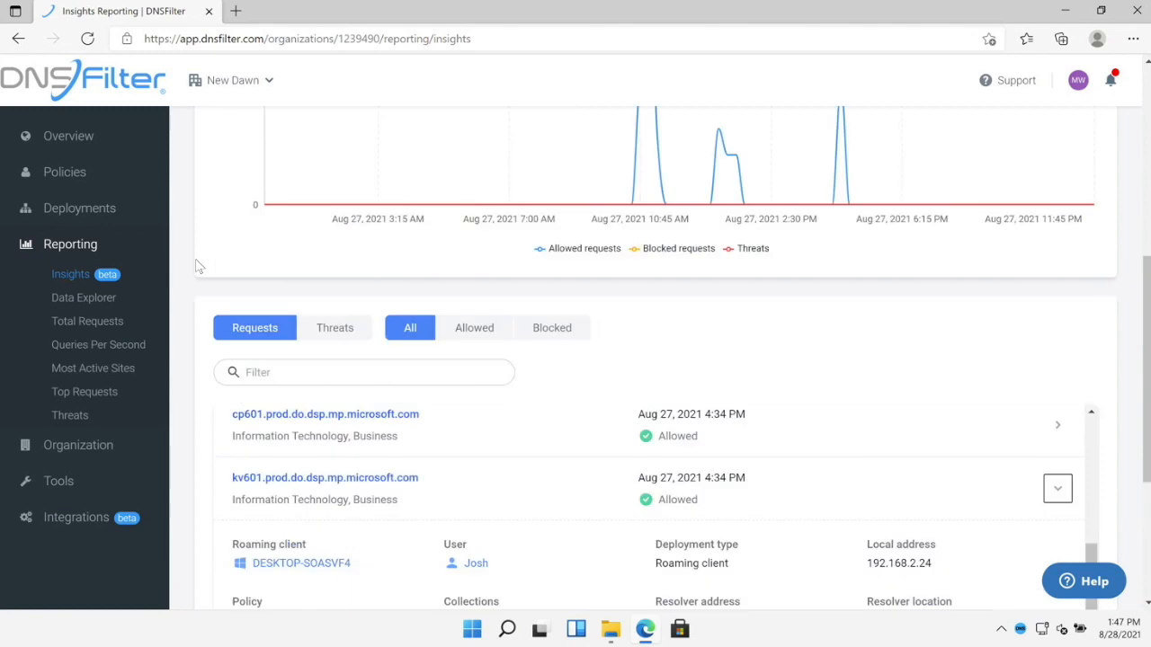
click(277, 199)
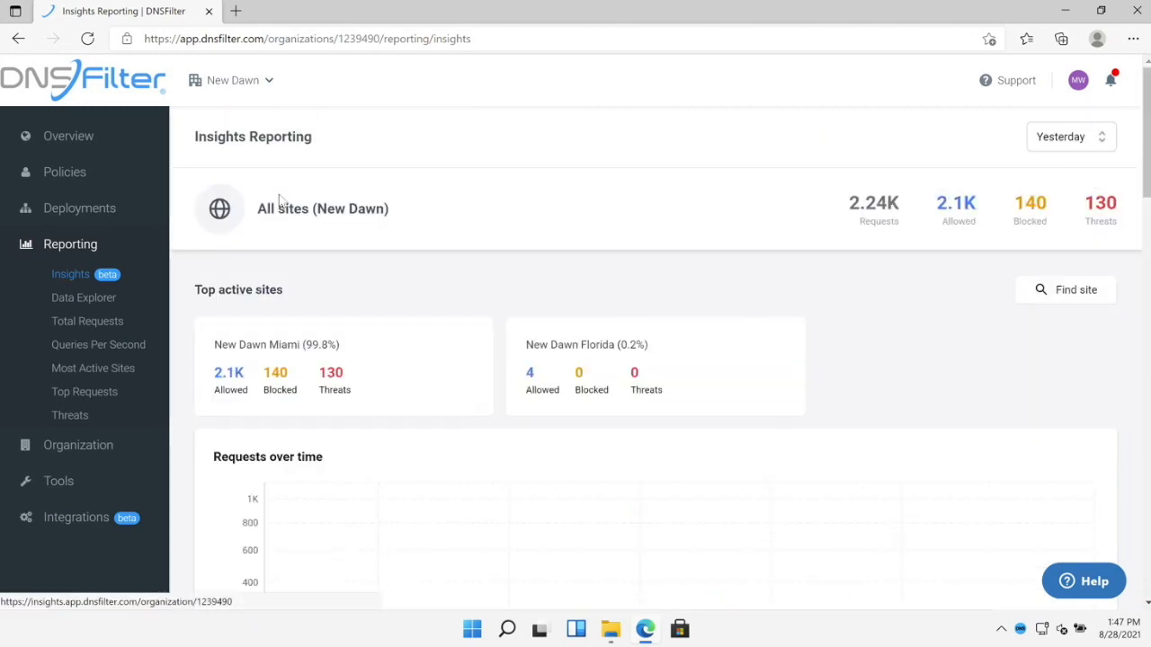
- Break the Insights requests down by roaming client
scroll(367, 216, down, 7)
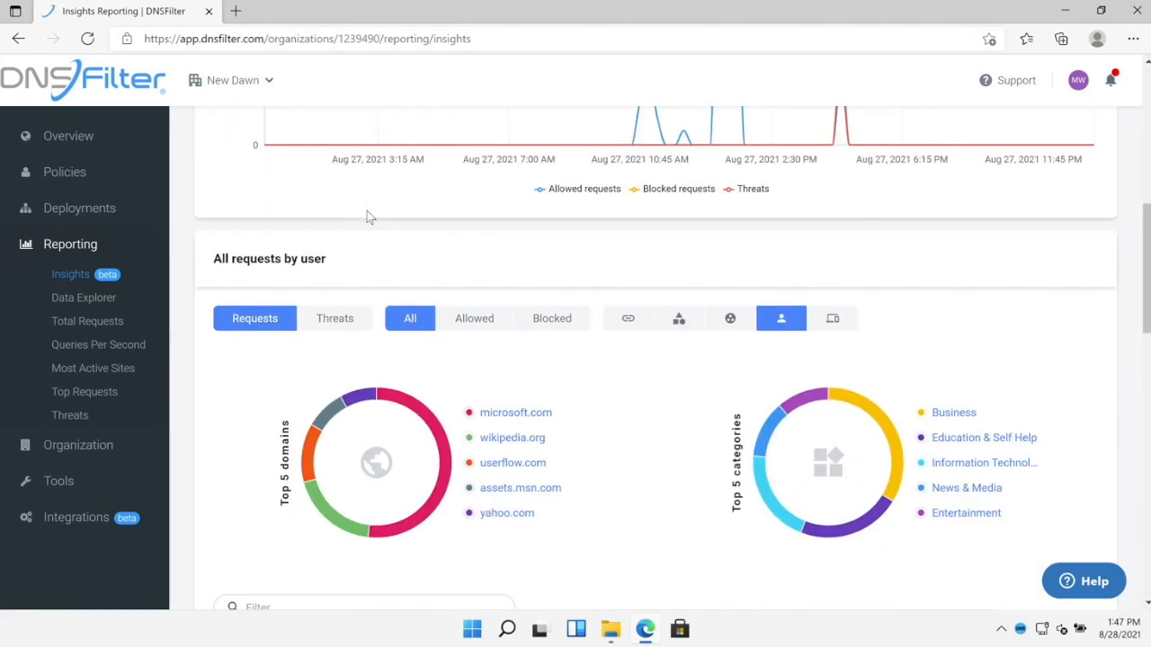
scroll(365, 232, down, 1)
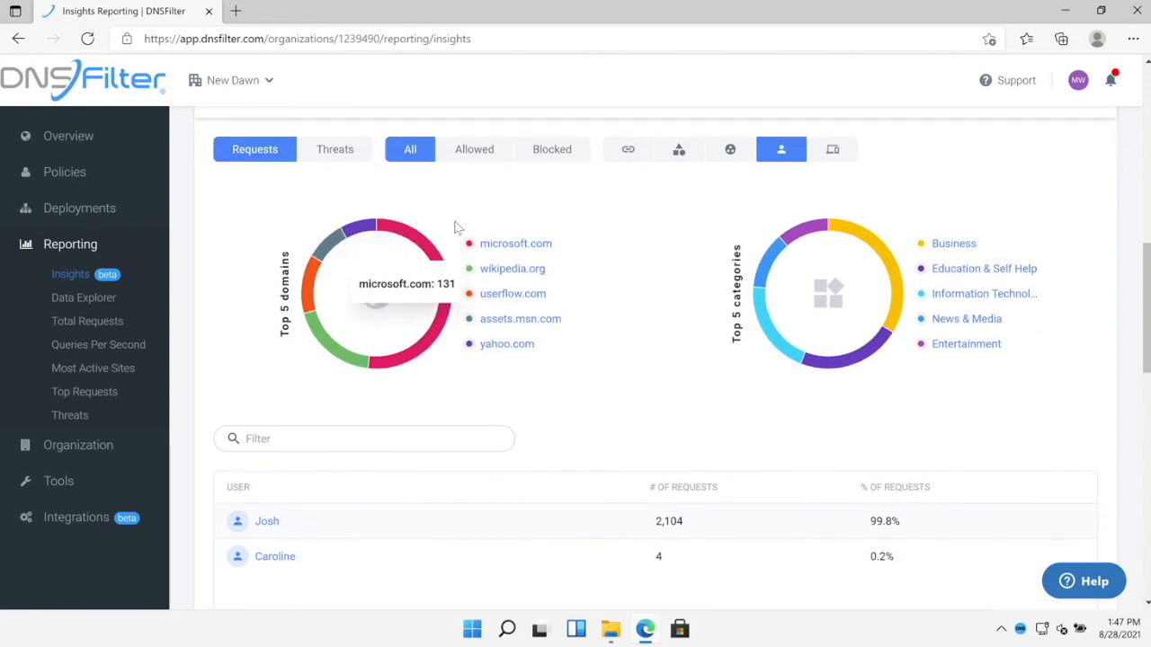
click(833, 151)
scroll(629, 237, down, 2)
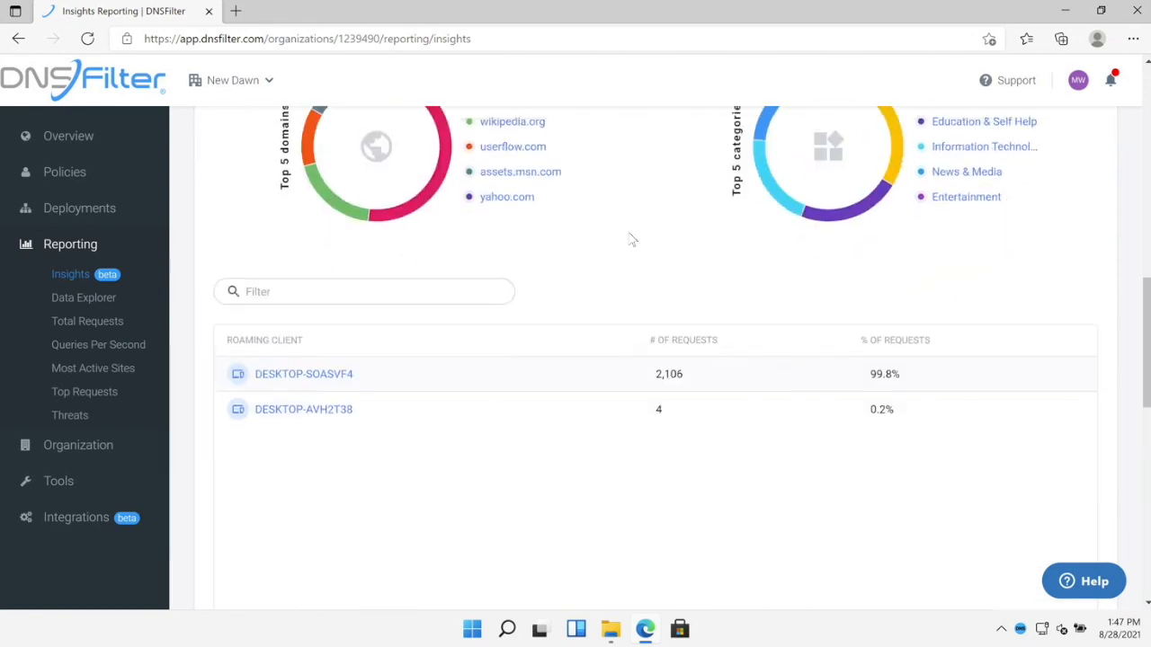
- Review the DESKTOP-SOASVF4 client's chart and domains, then return to All sites (New Dawn)
click(310, 356)
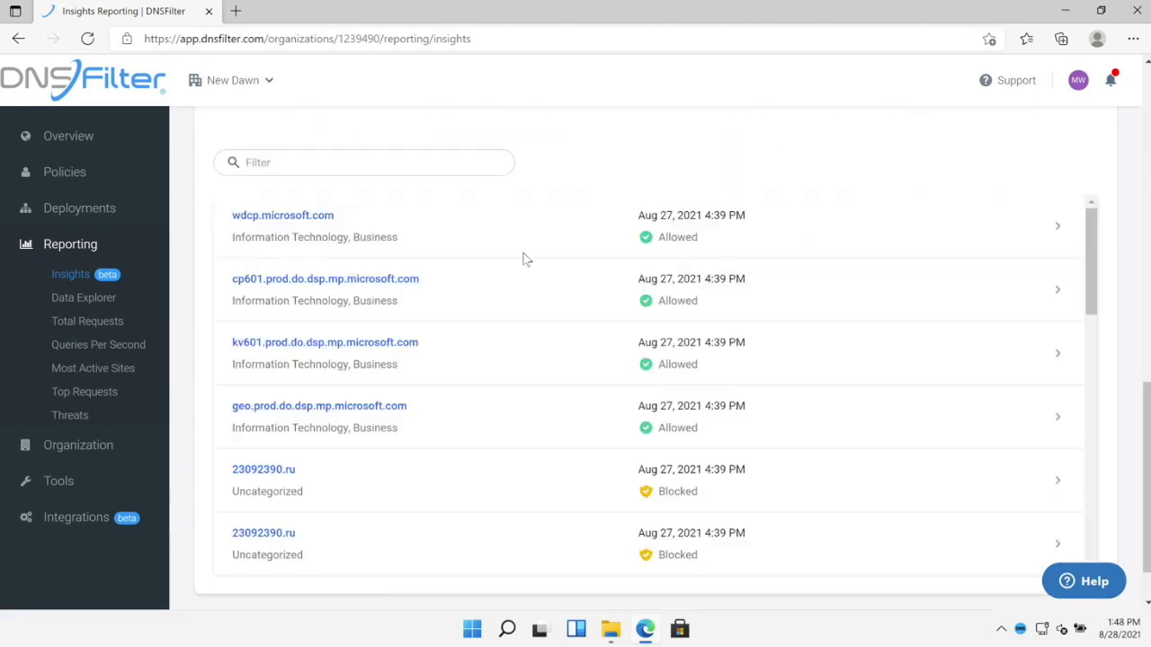
scroll(205, 247, up, 10)
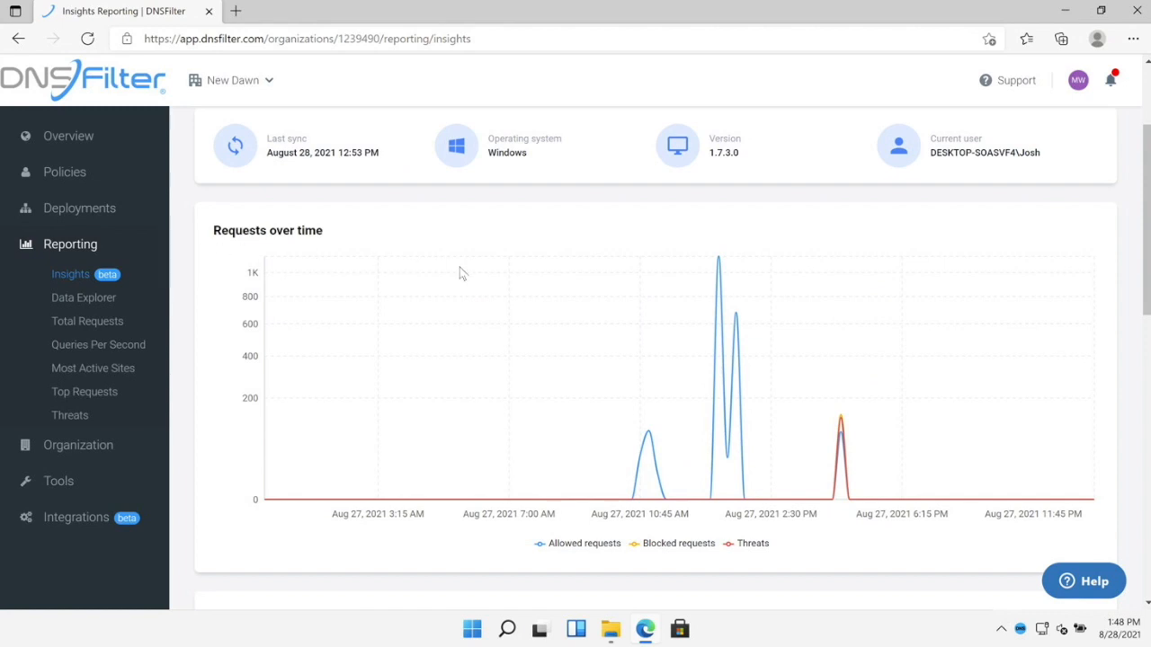
scroll(209, 271, down, 6)
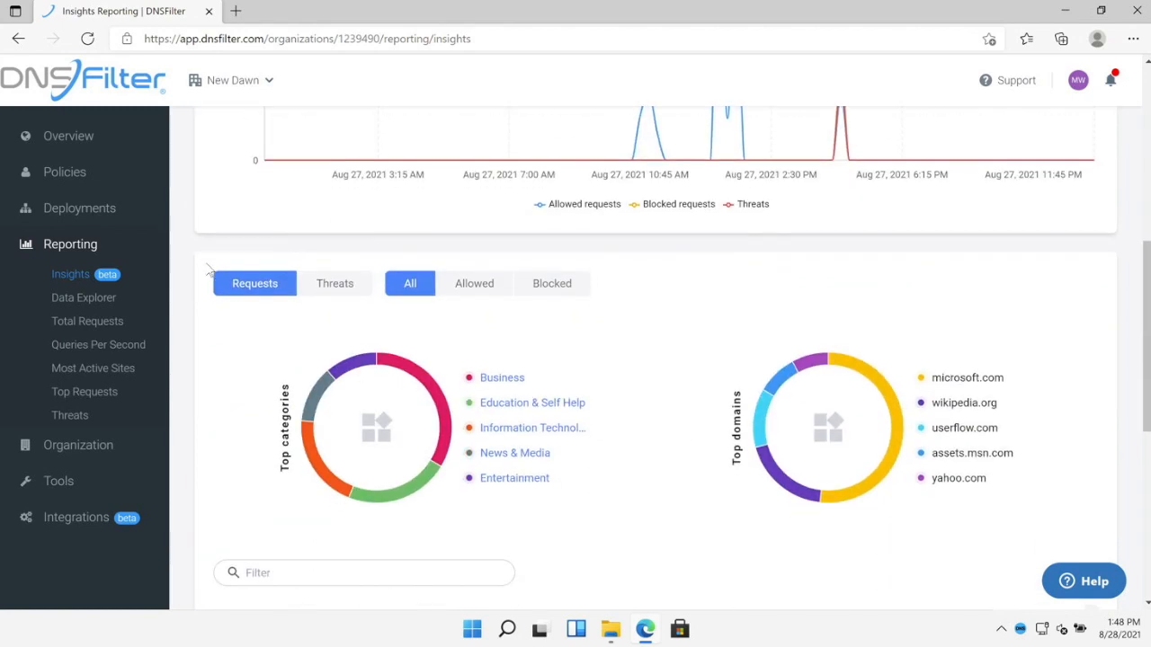
scroll(209, 271, down, 2)
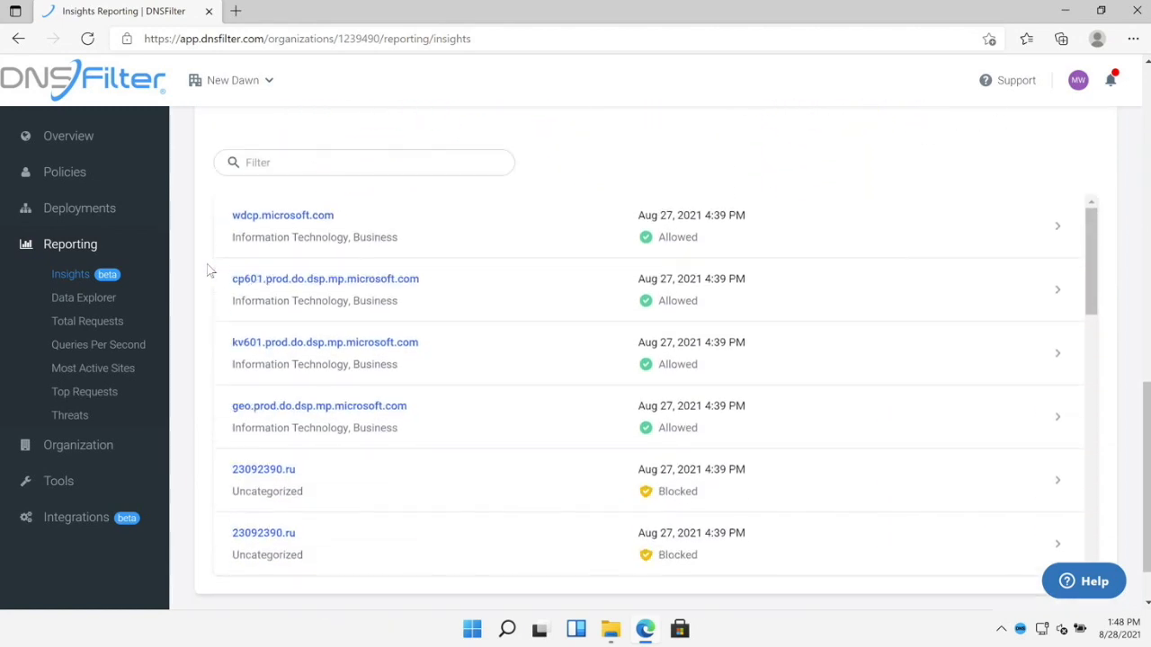
scroll(209, 251, up, 9)
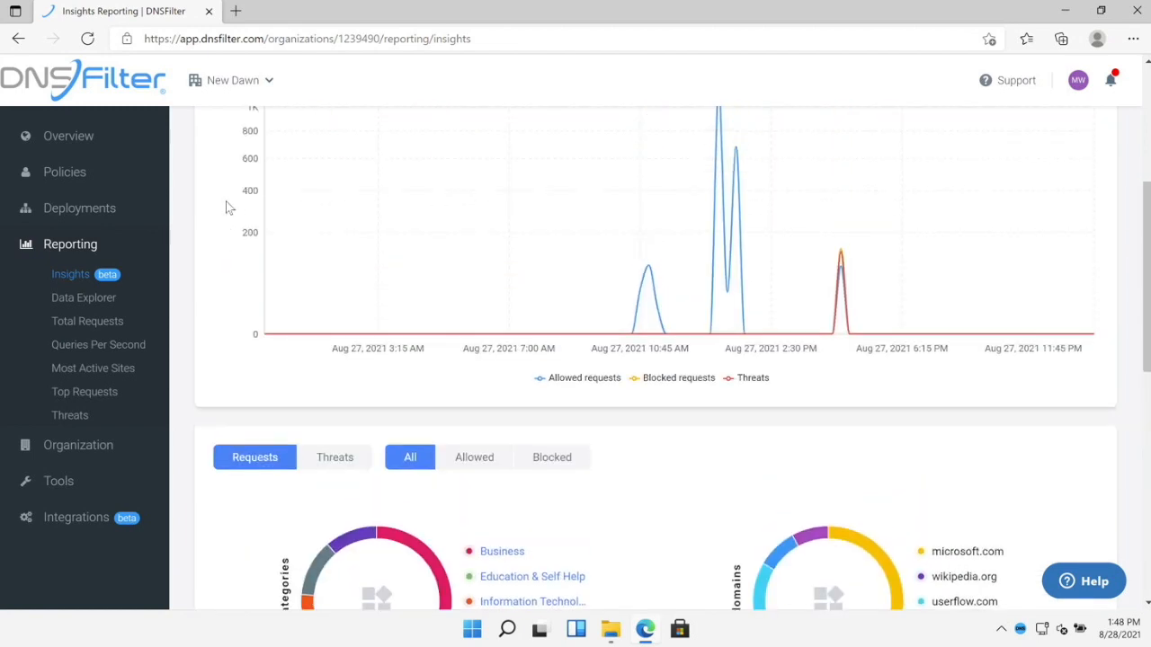
click(268, 199)
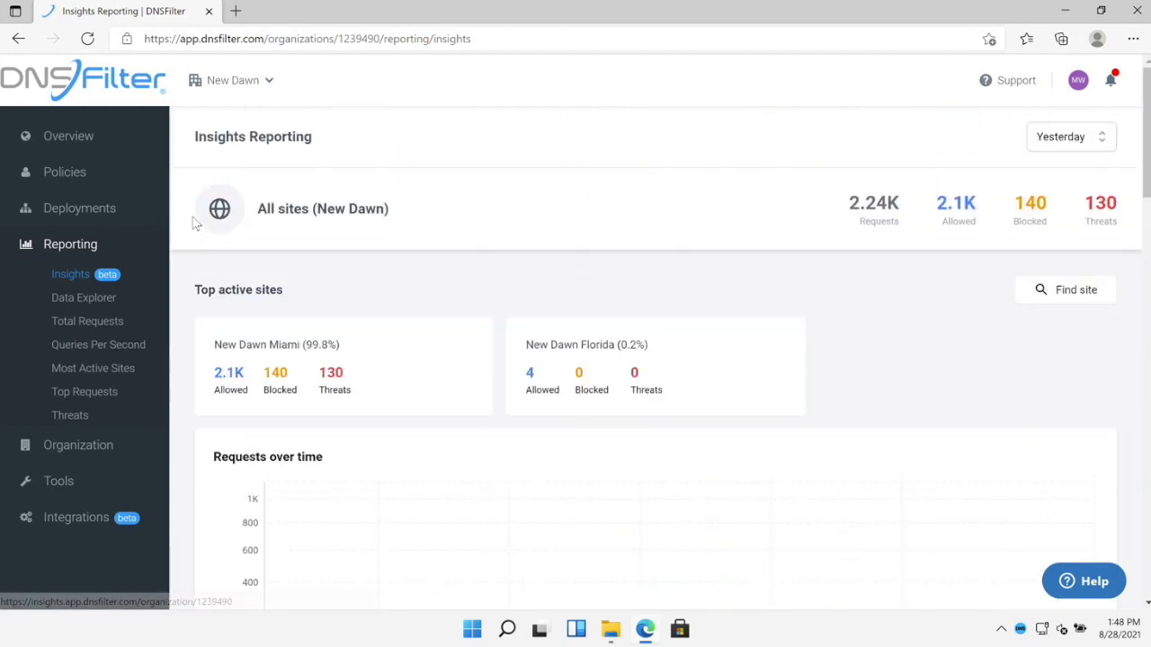
scroll(233, 239, down, 1)
scroll(234, 243, down, 6)
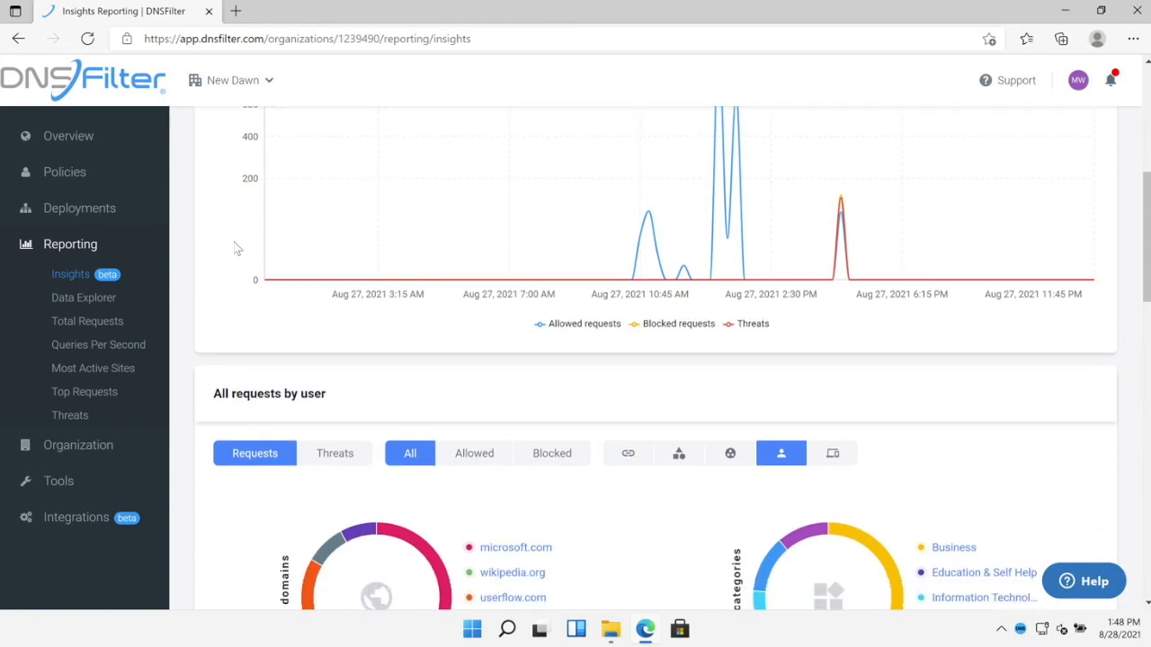
scroll(578, 305, down, 3)
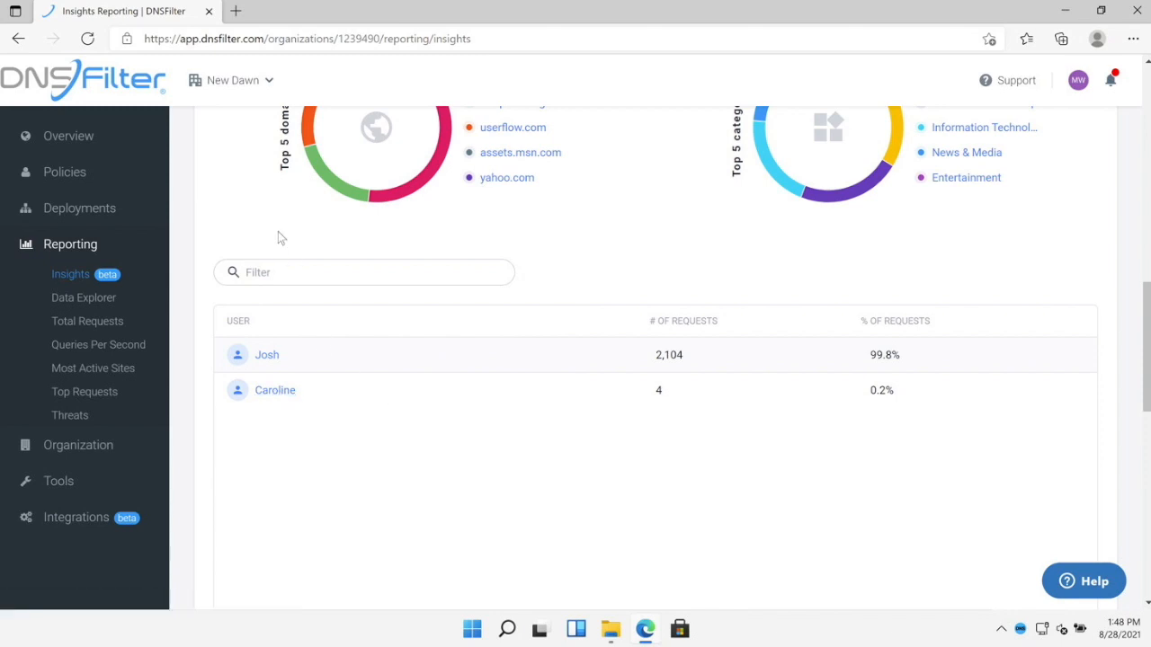
scroll(278, 237, up, 2)
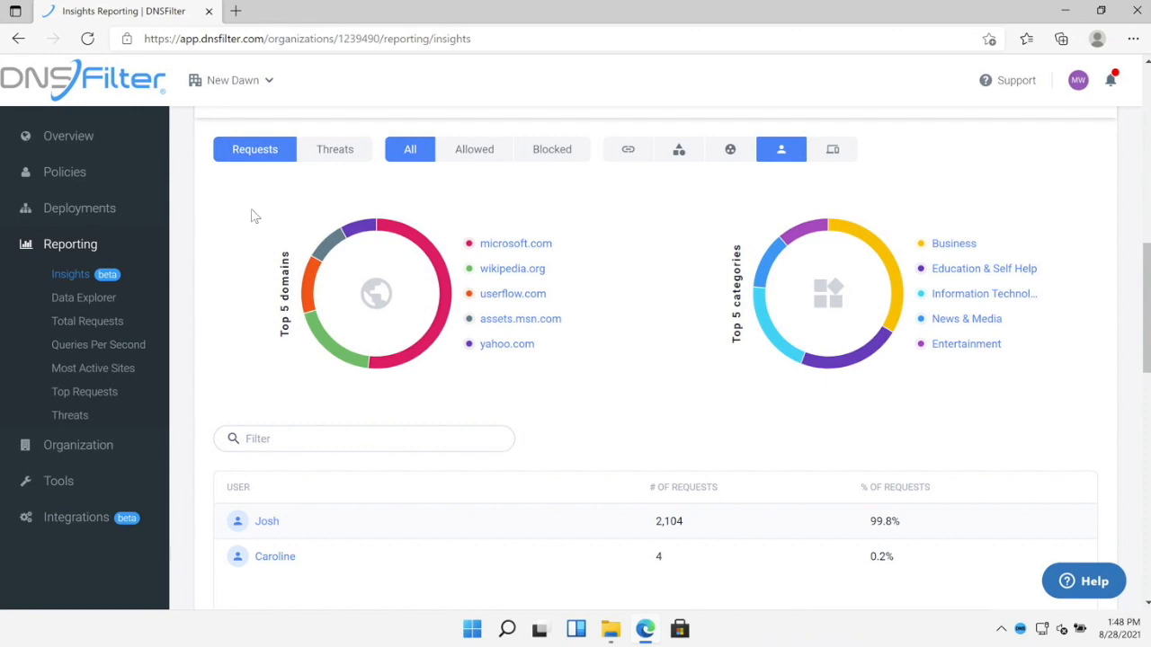
- Show threats only, broken down by domain, each threat domain at 6 requests
click(342, 153)
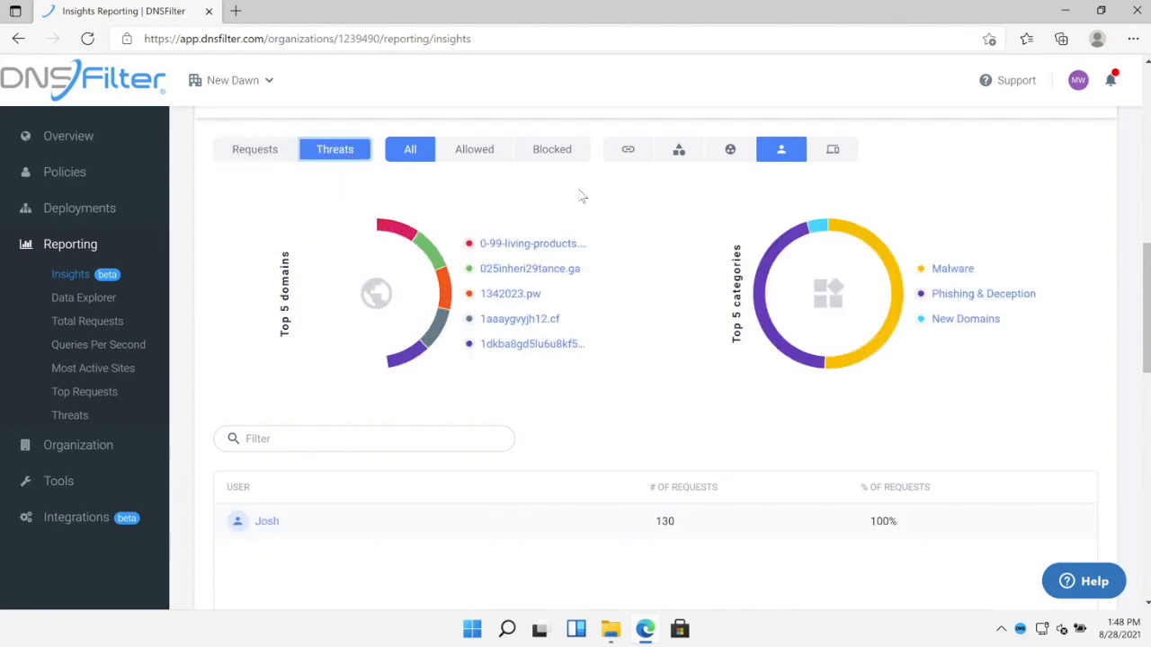
click(626, 157)
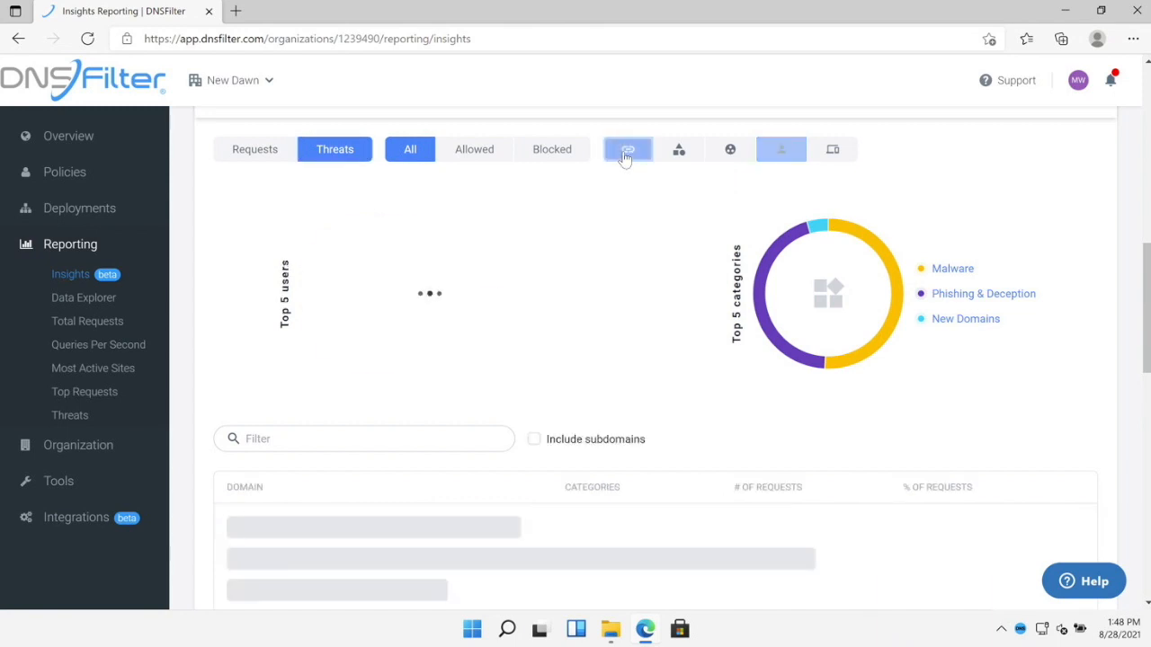
scroll(610, 241, down, 1)
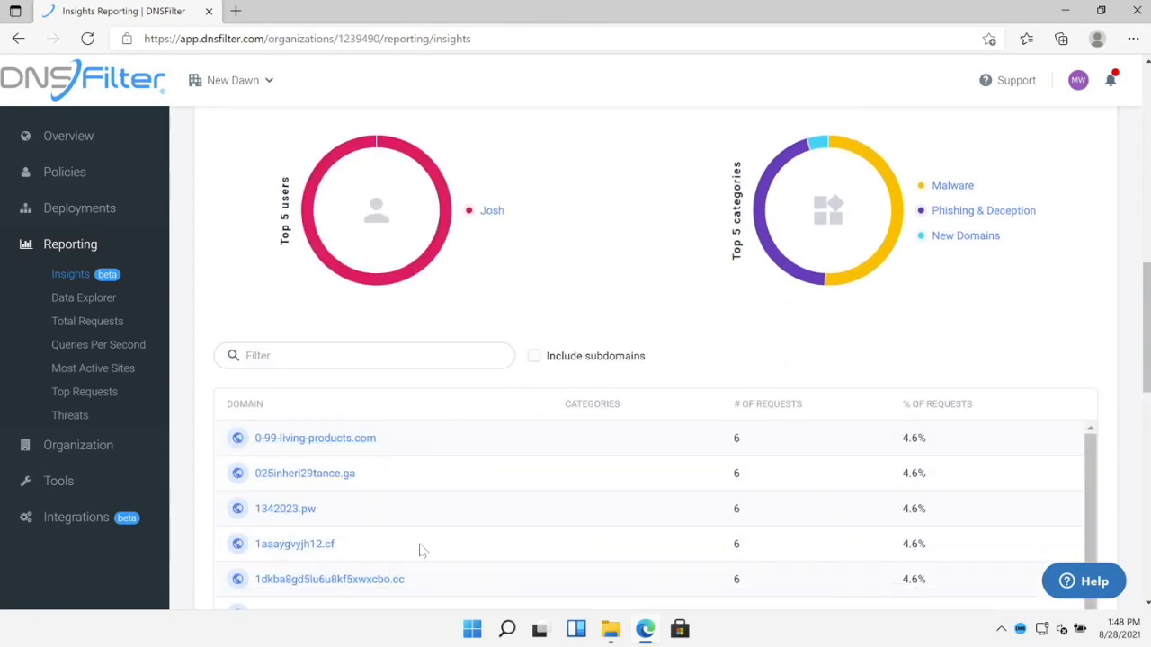
scroll(460, 478, down, 2)
scroll(460, 478, down, 2)
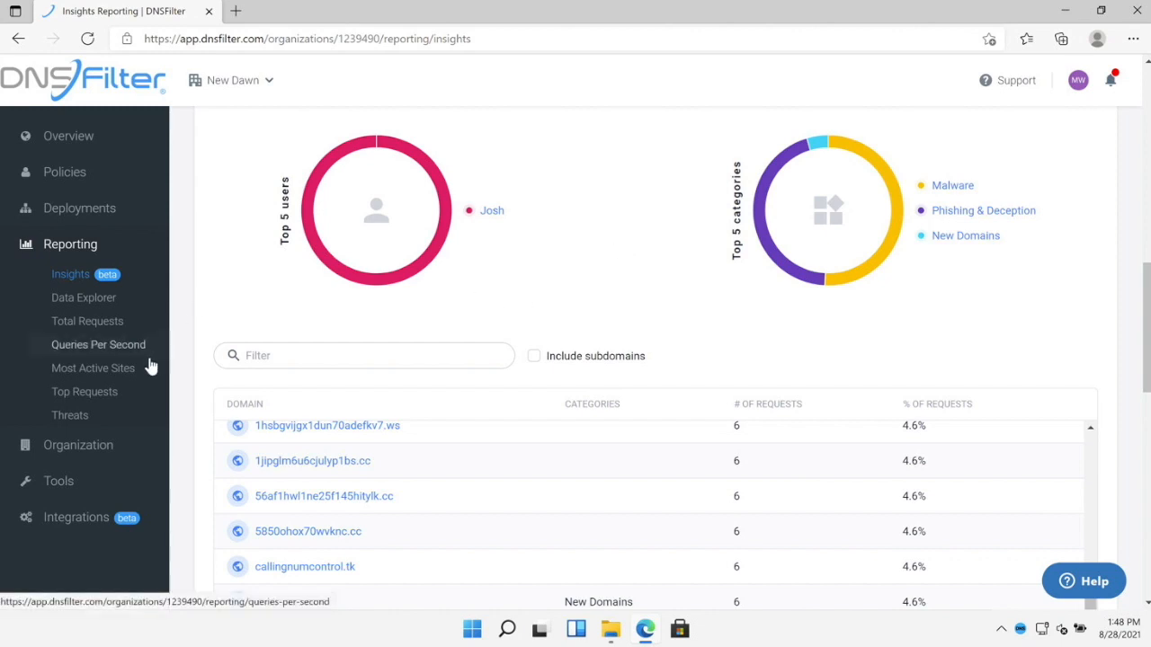
- Check the organization profile's Name and Address fields, then list the organization's users
click(81, 447)
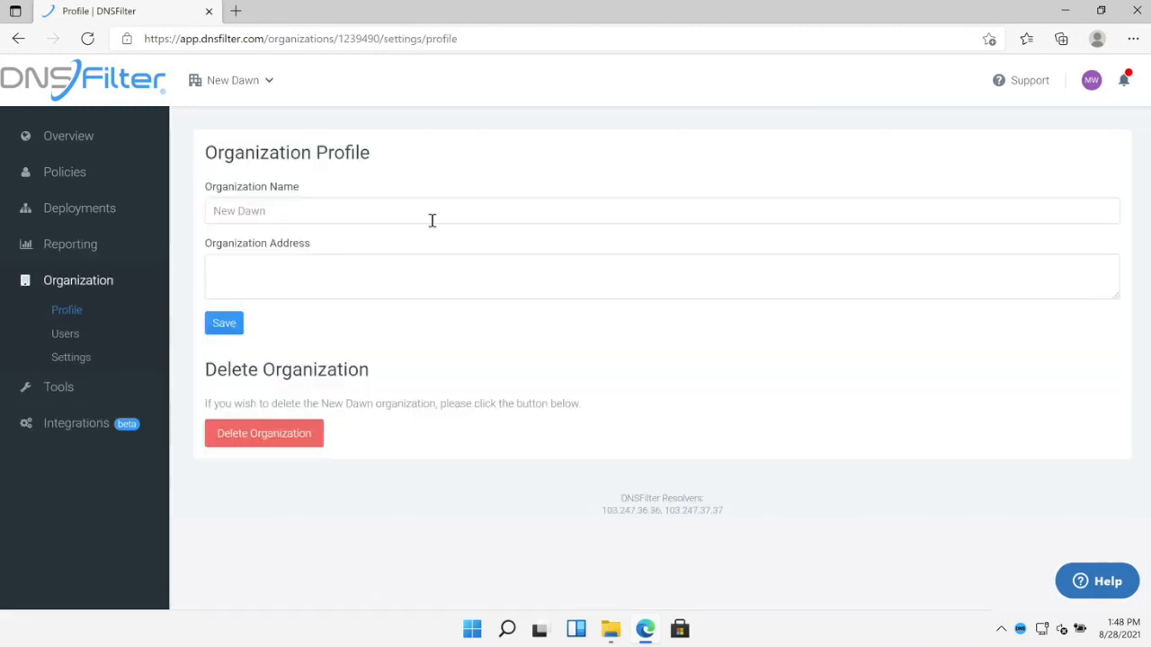
click(277, 211)
click(302, 276)
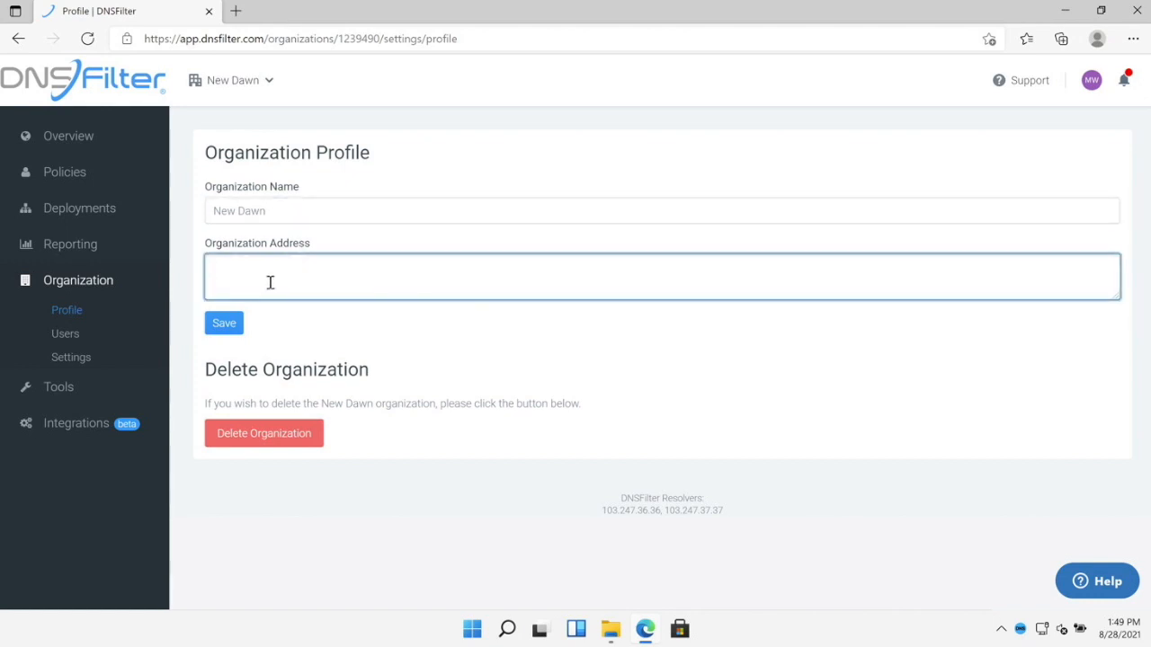
click(109, 345)
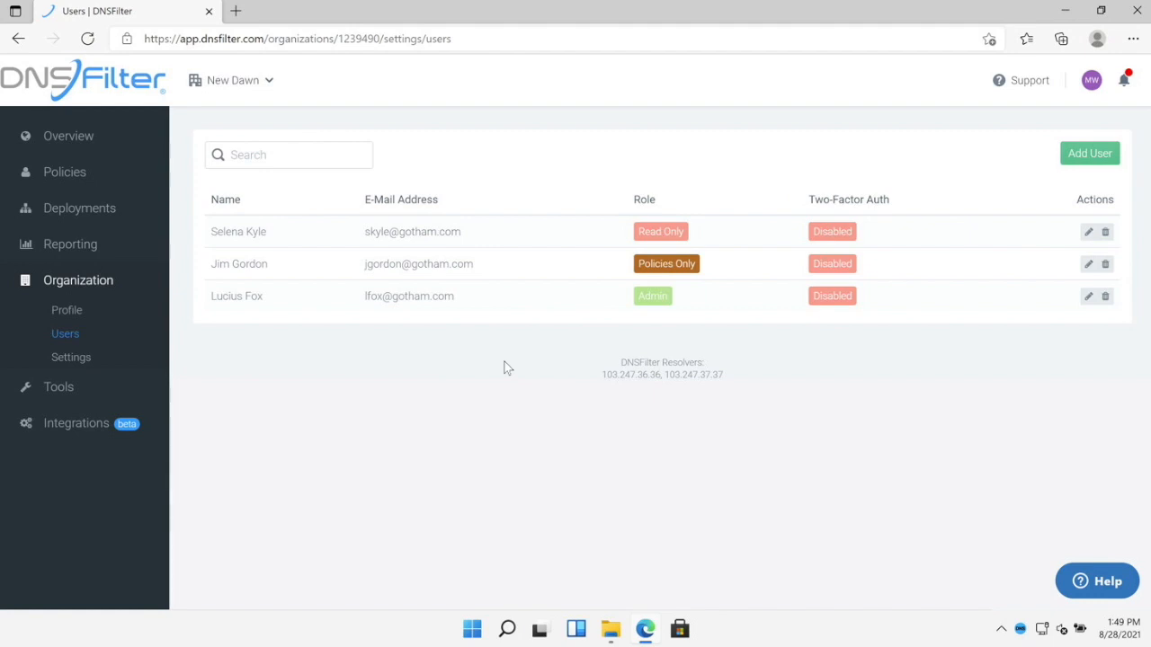
click(1091, 155)
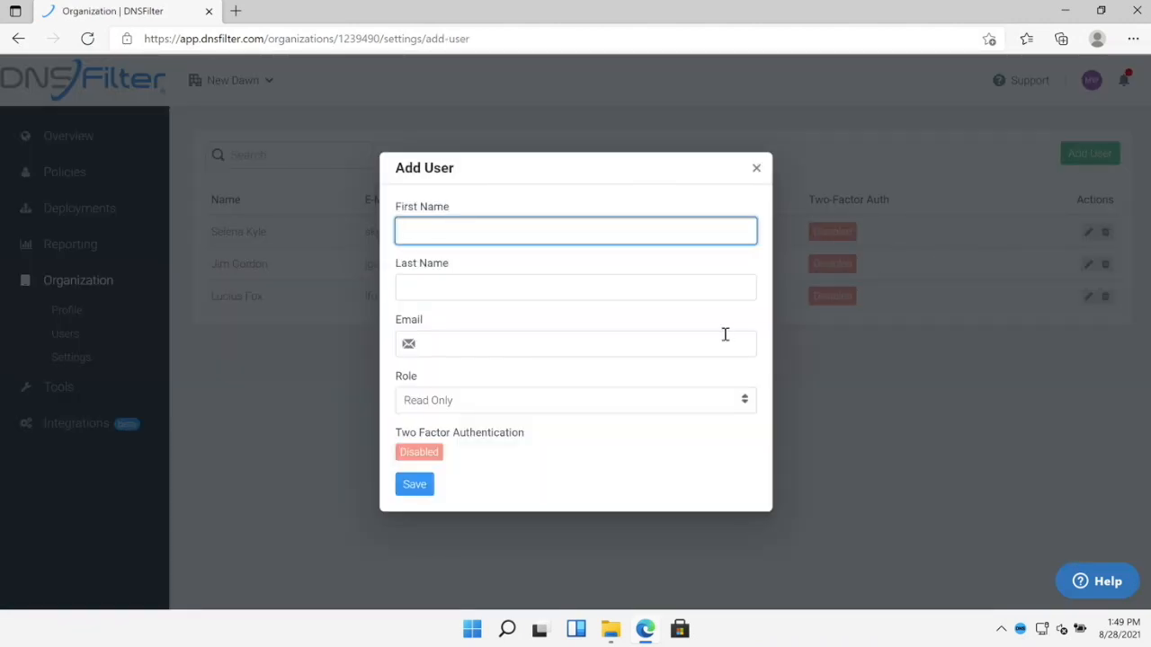
click(522, 403)
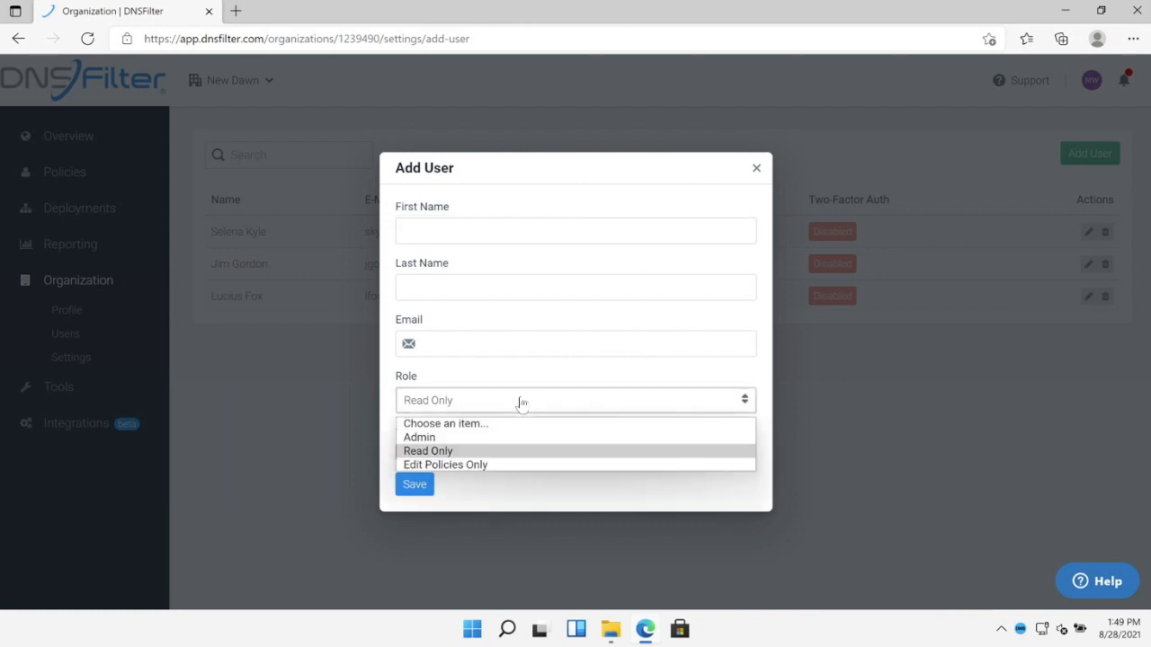
click(485, 489)
click(757, 168)
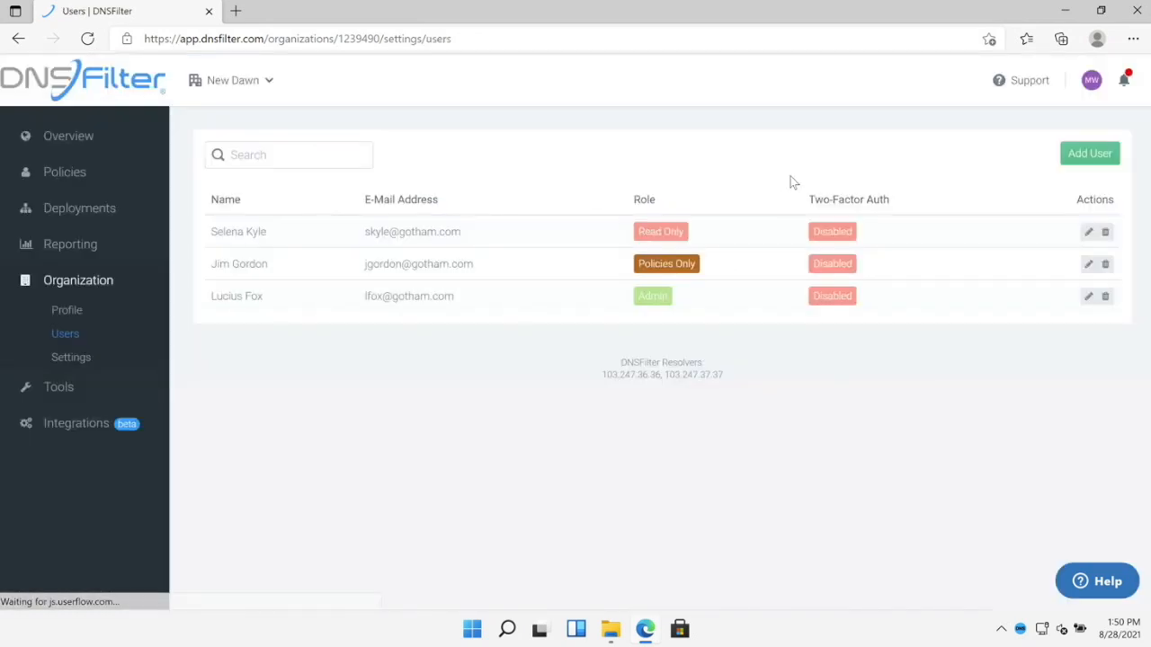
triple_click(834, 199)
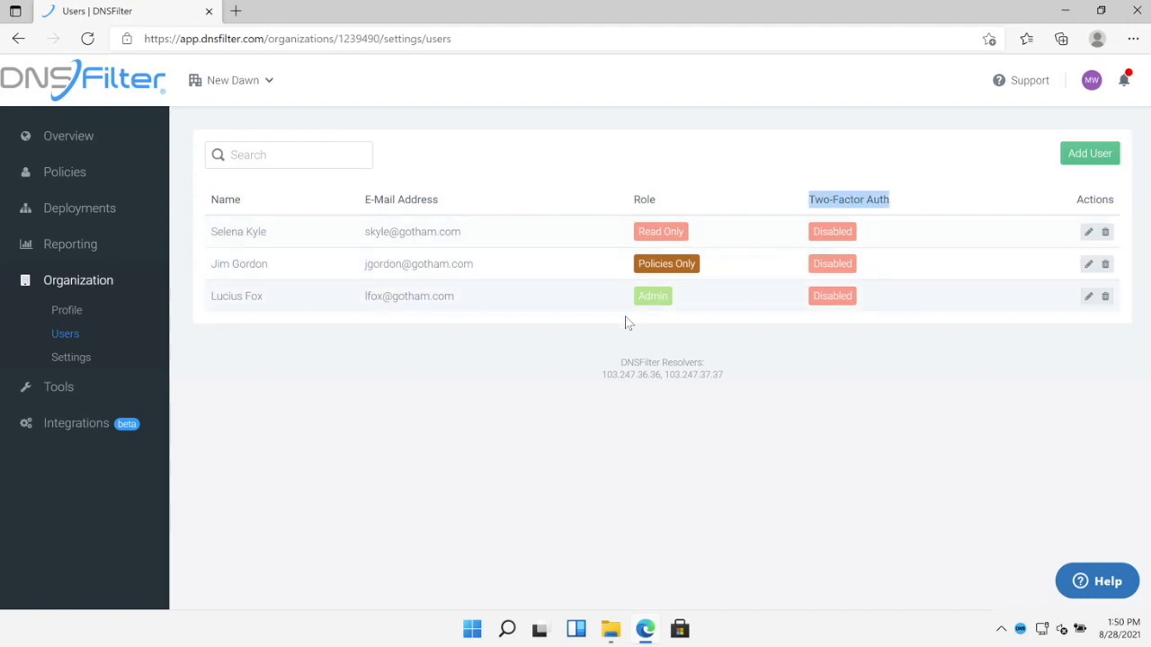
- Switch from New Dawn to the FilterDNS MSP dashboard
click(381, 370)
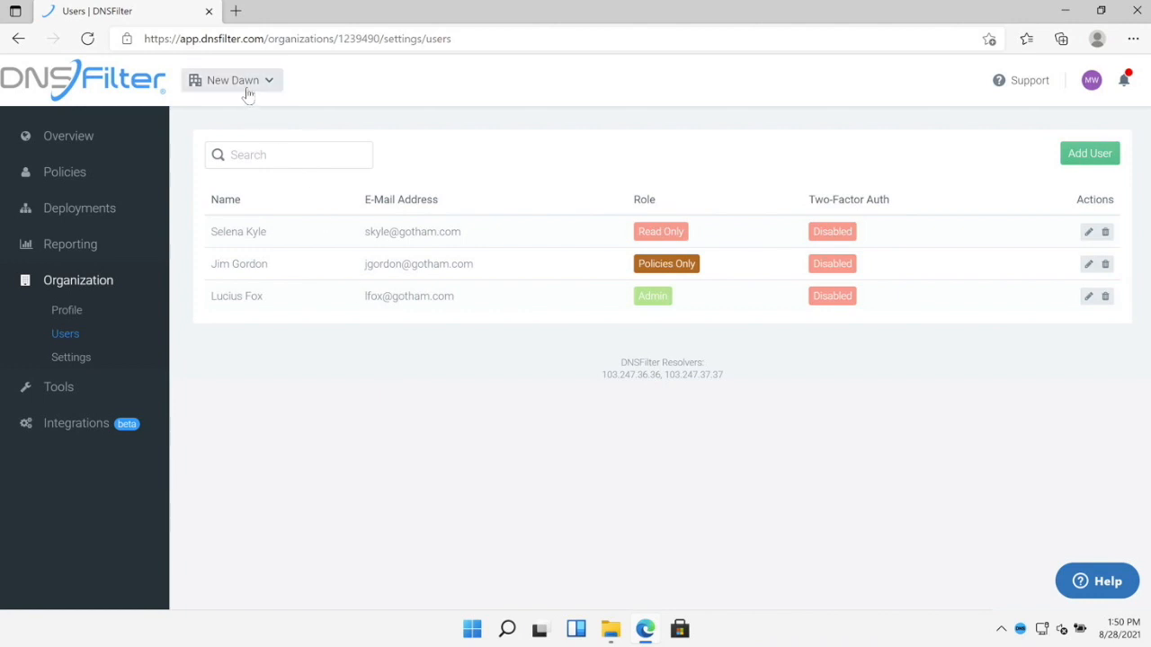
click(241, 85)
mouse_move(229, 86)
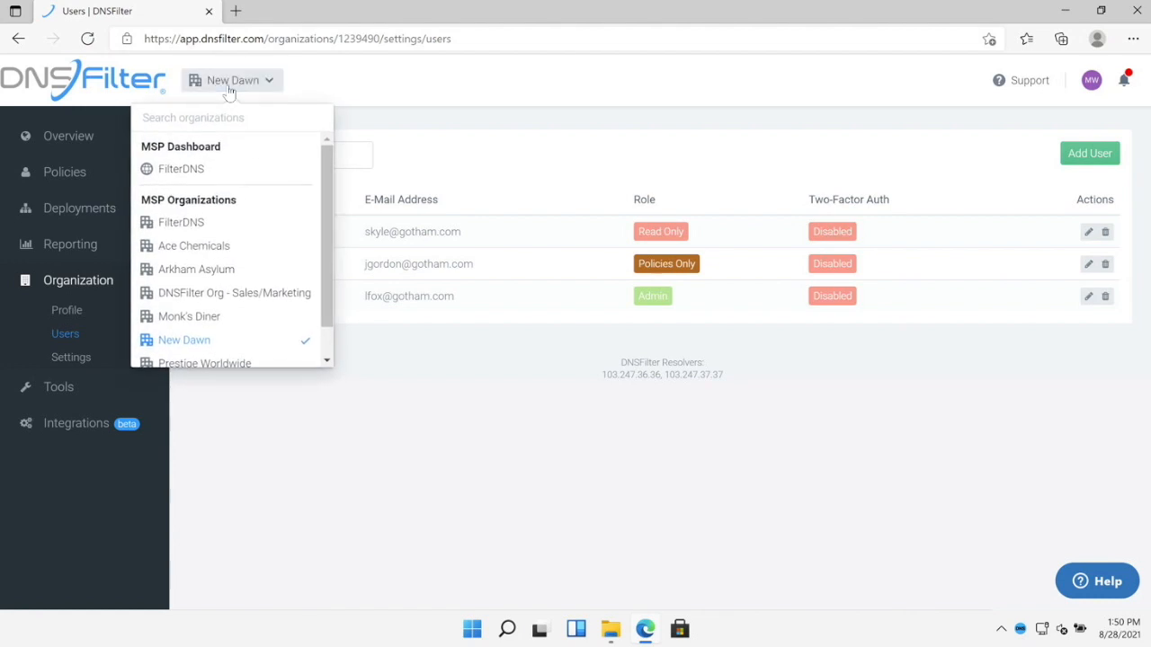
click(180, 169)
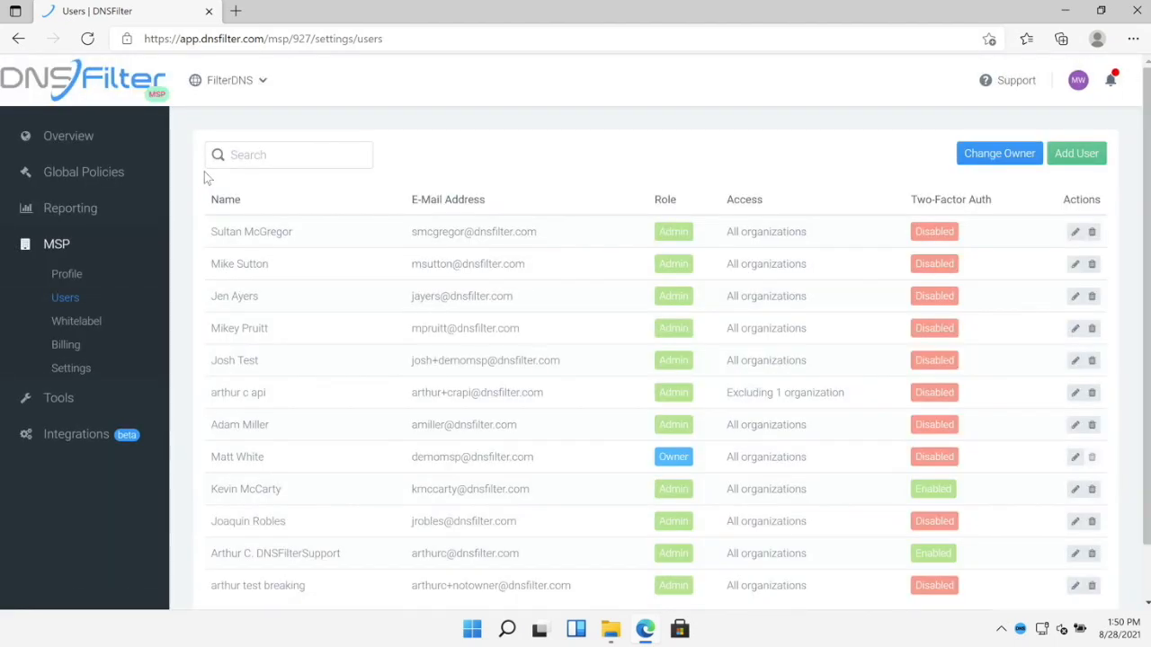
- In Billing Subscriptions, give New Dawn the Basic plan, Monthly, quantity 2 at $1.60/mo
click(66, 344)
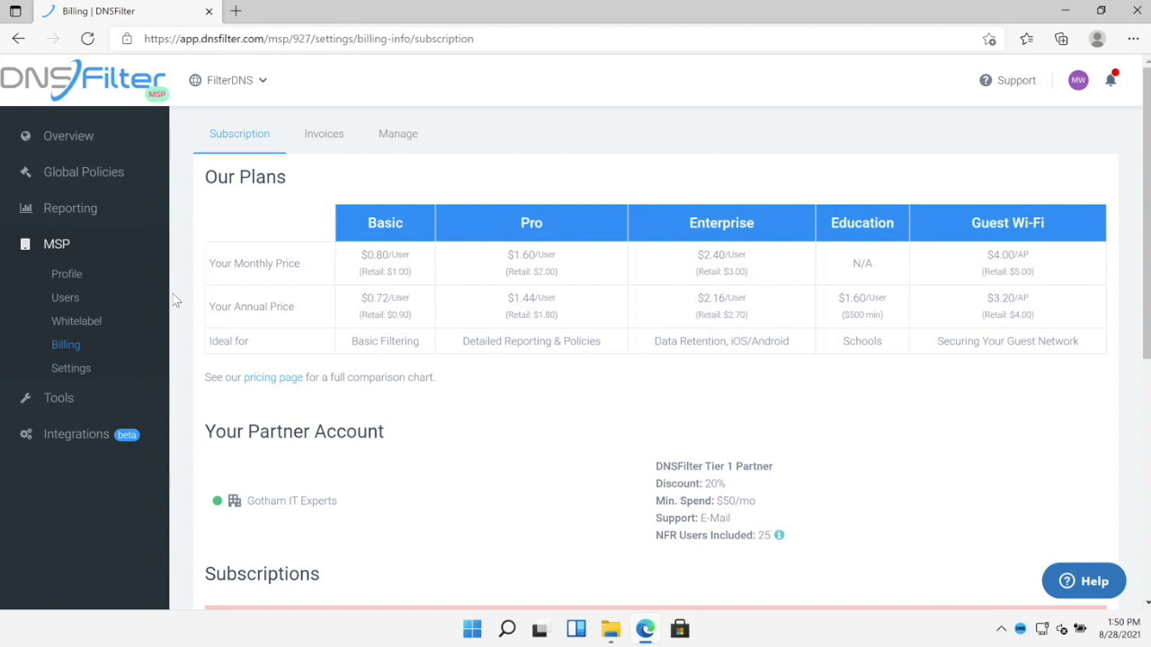
scroll(565, 340, down, 1)
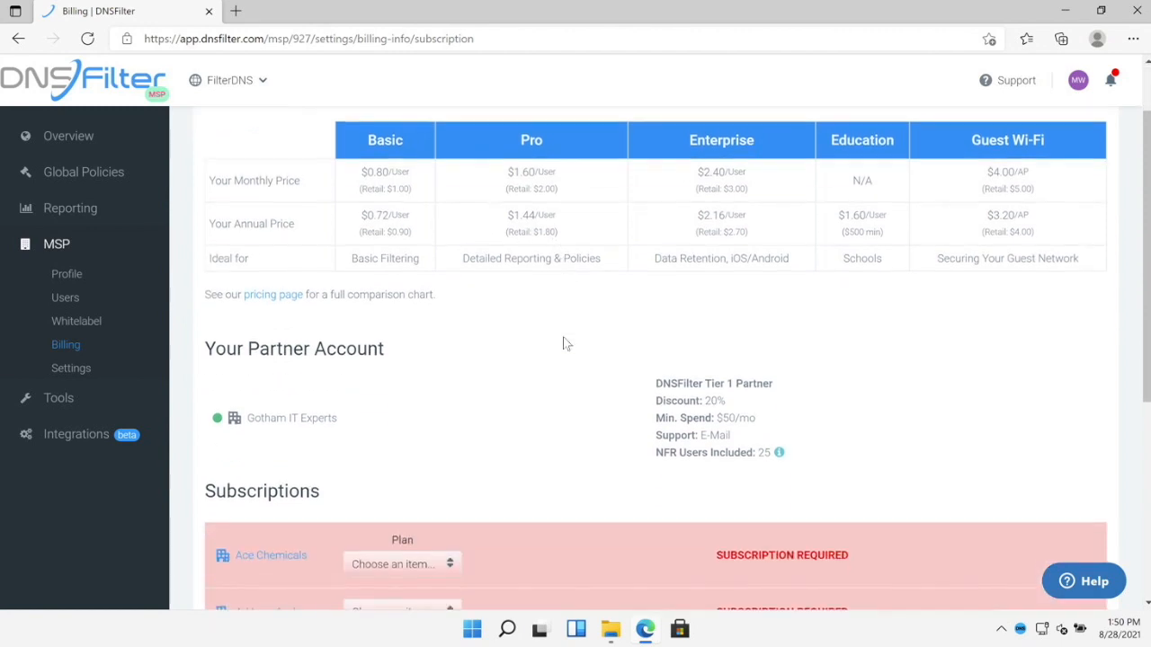
scroll(563, 340, down, 4)
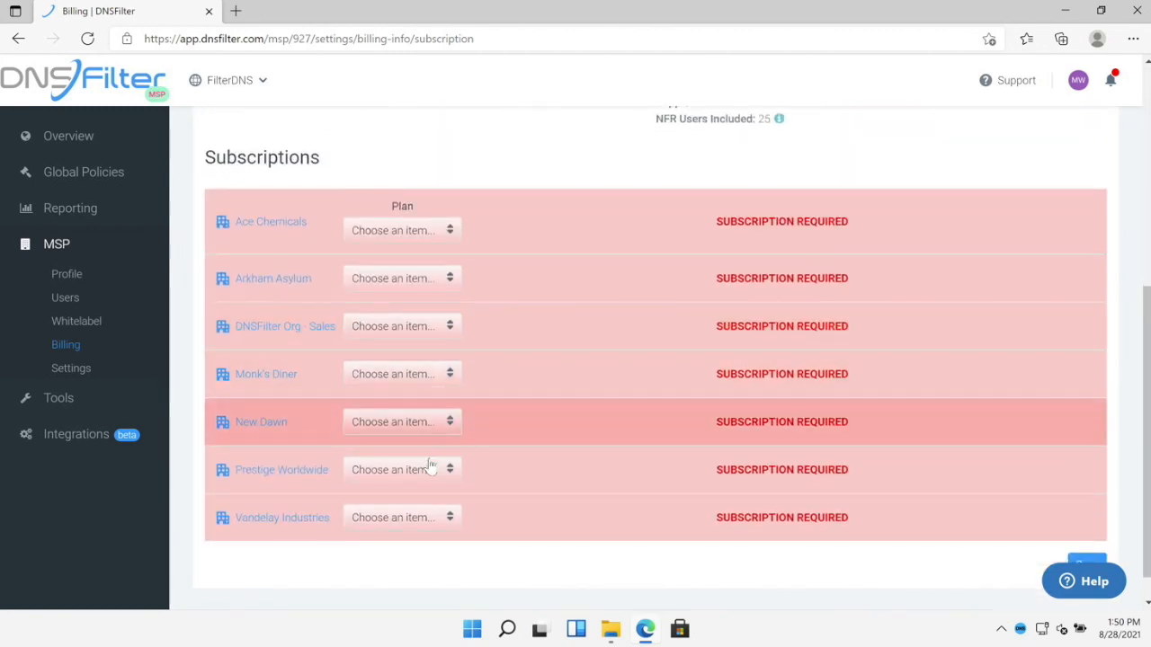
click(429, 425)
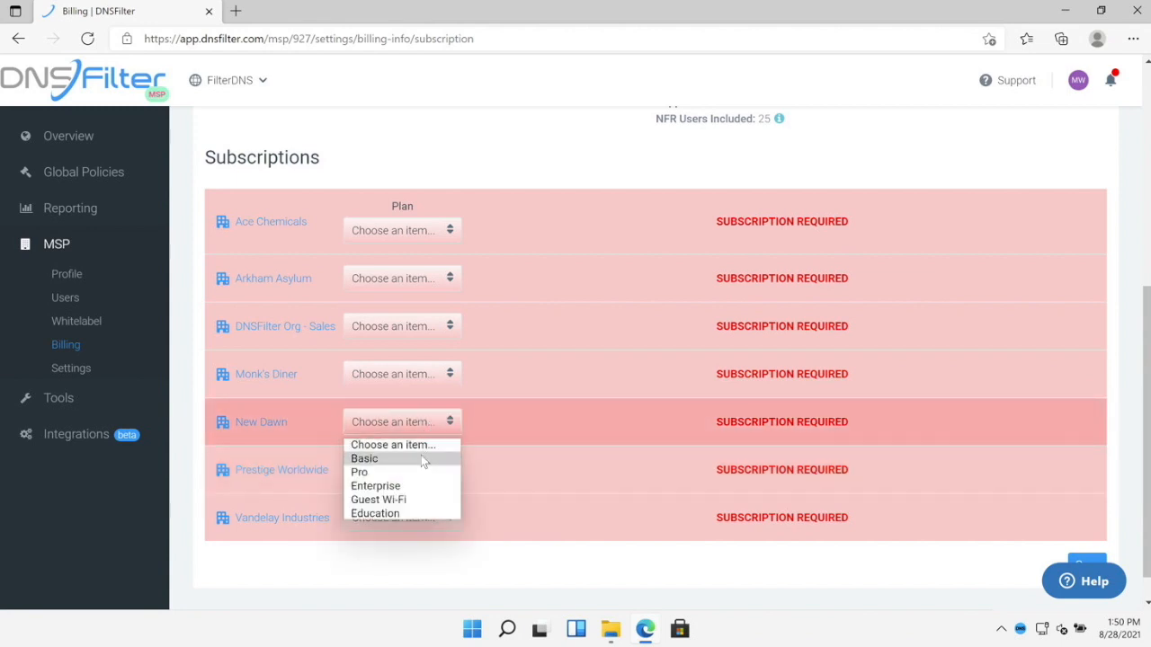
click(421, 456)
click(514, 431)
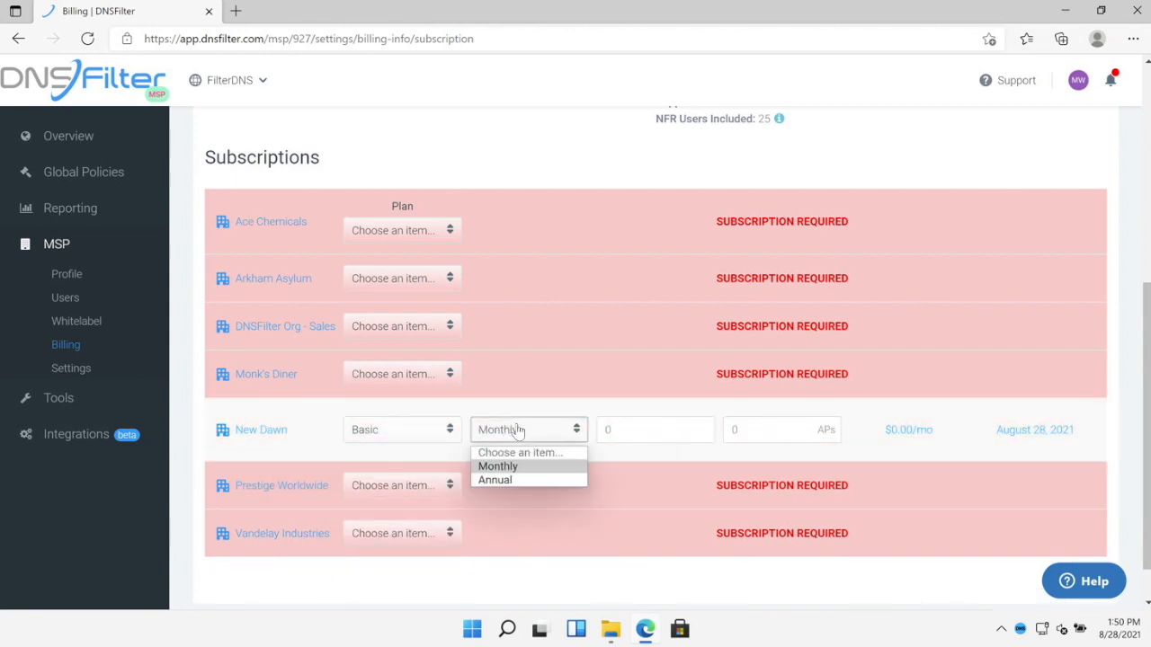
click(632, 428)
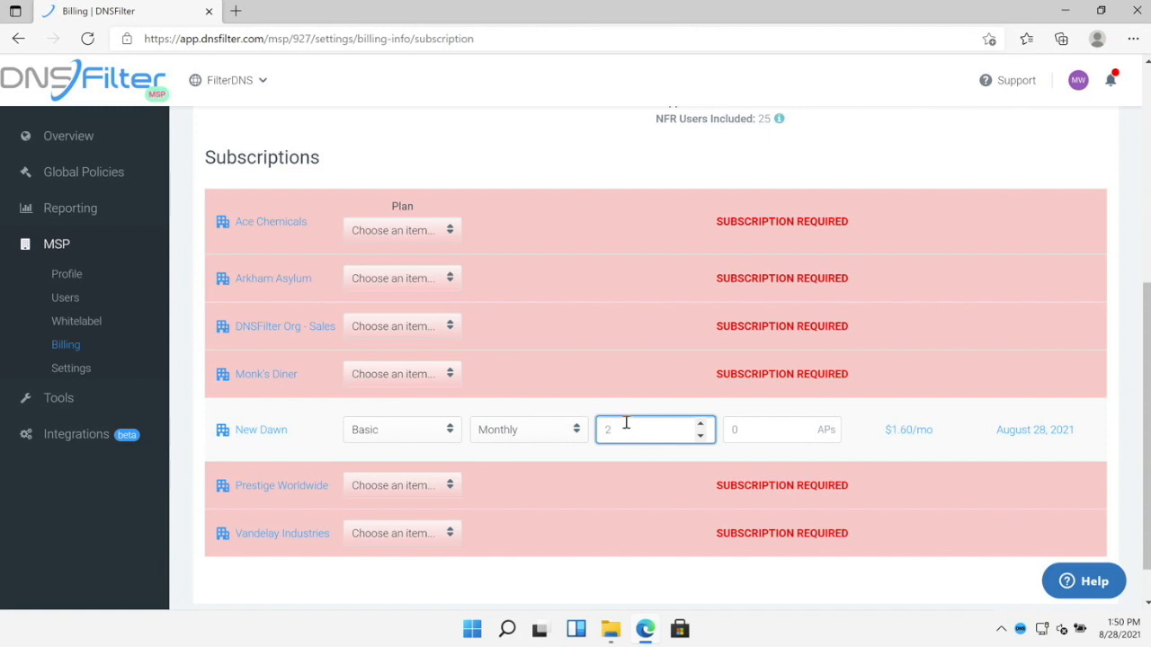
scroll(732, 378, down, 1)
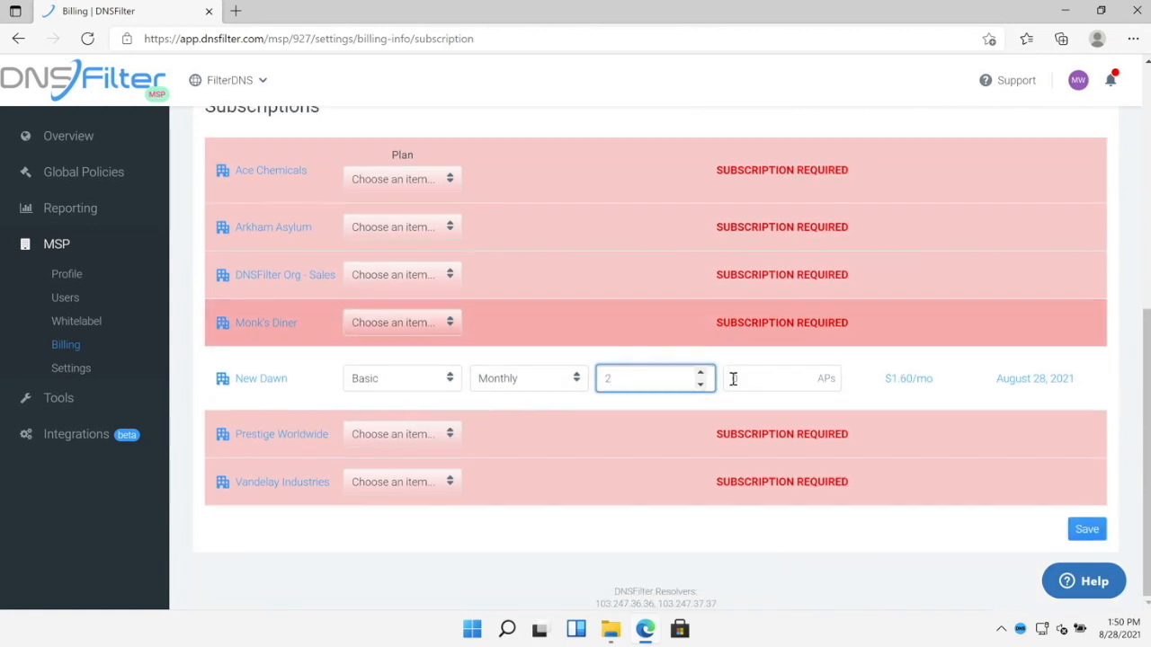
scroll(729, 374, up, 5)
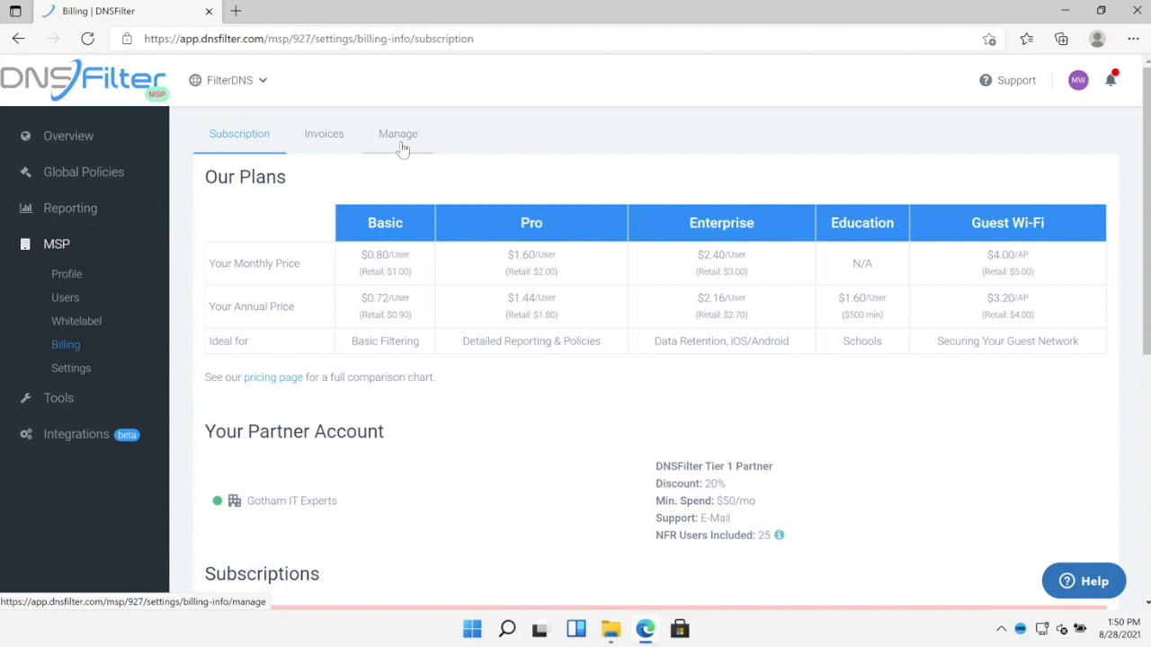
click(229, 80)
- Switch to New Dawn and open its organization Settings with Limit PII Collected (GDPR)
click(193, 340)
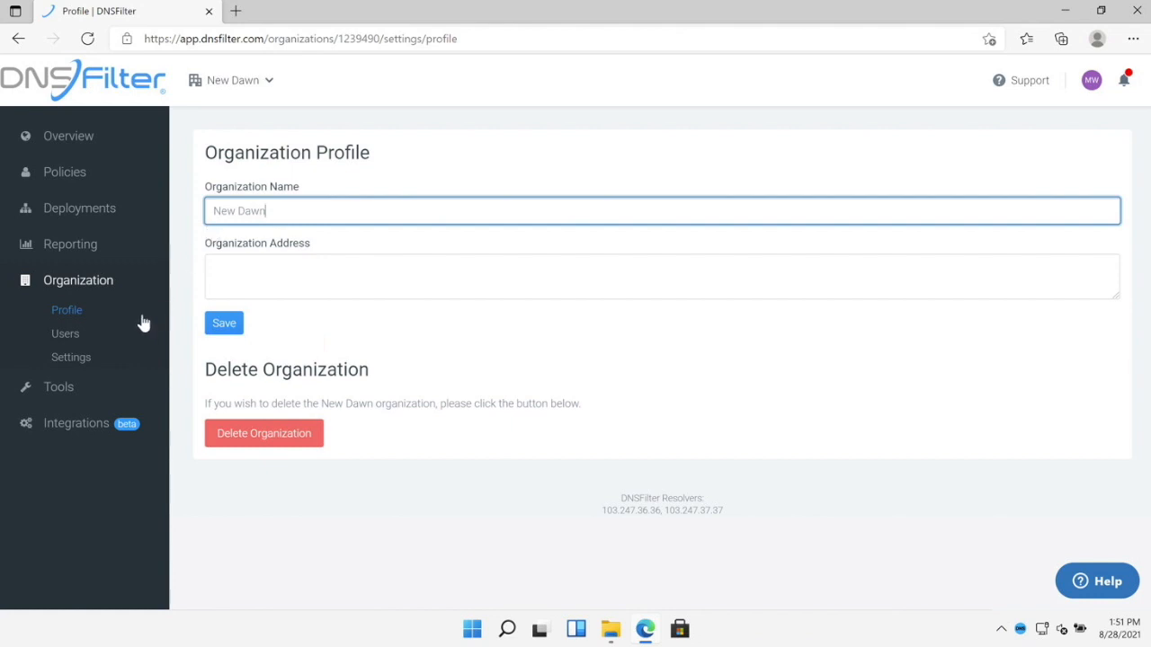
click(93, 360)
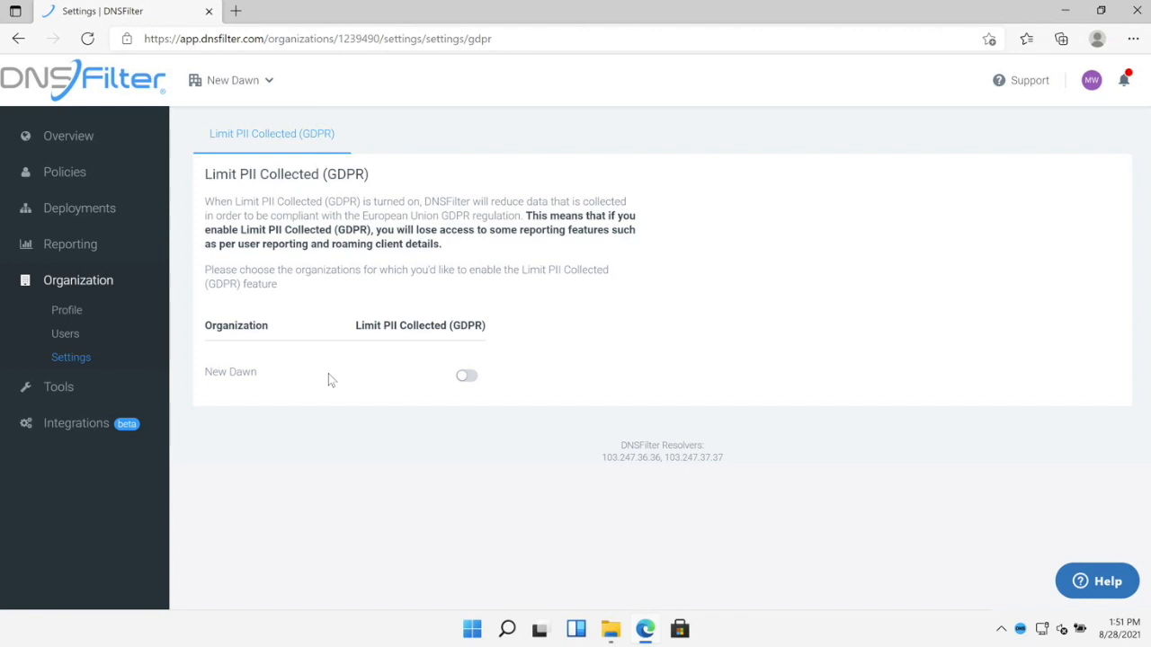
- Review the SSL Certificate installation instructions, then open the DNS Query Log
click(118, 390)
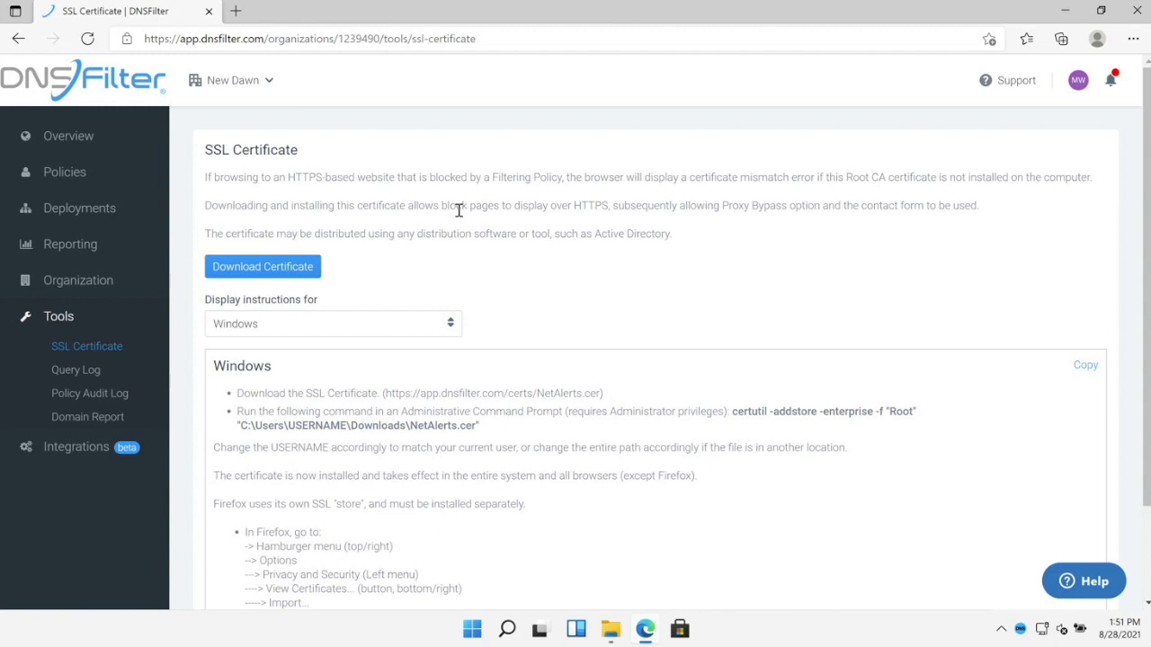
click(123, 370)
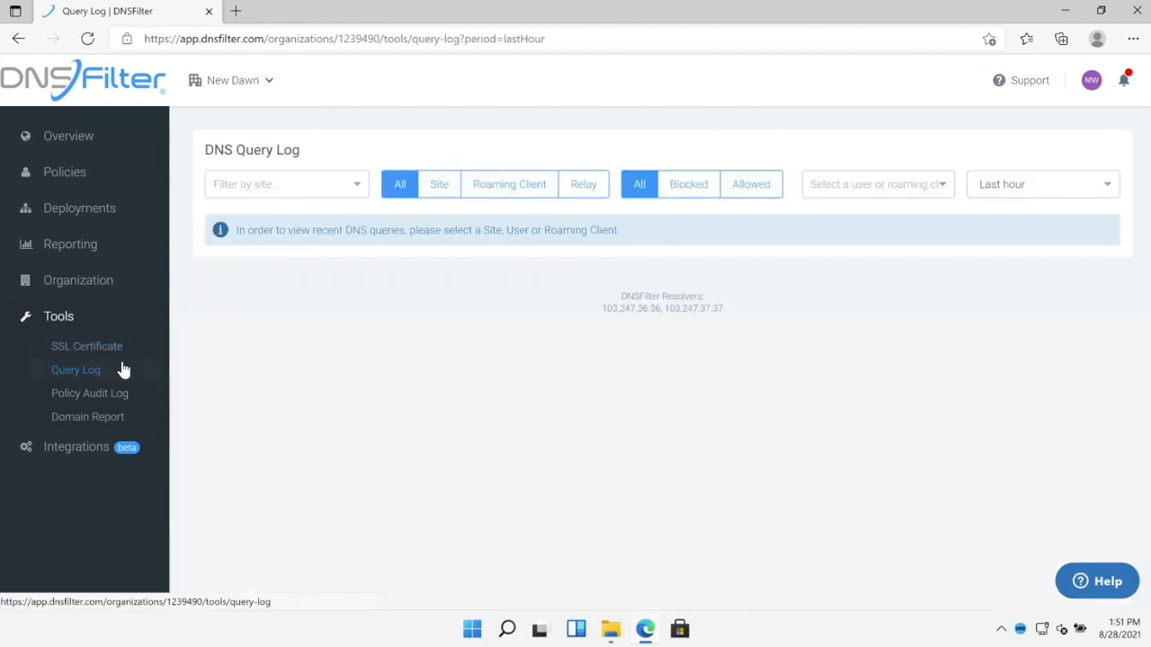
- Filter the query log to New Dawn Miami, check download formats, then open Domain Report
click(357, 187)
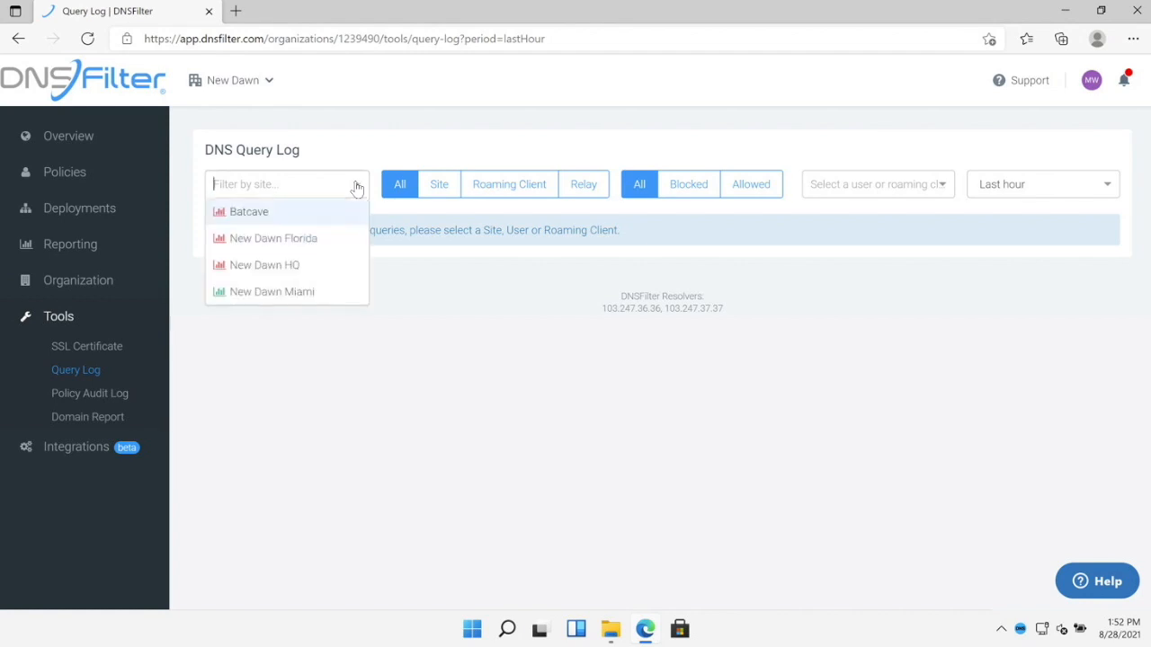
click(302, 291)
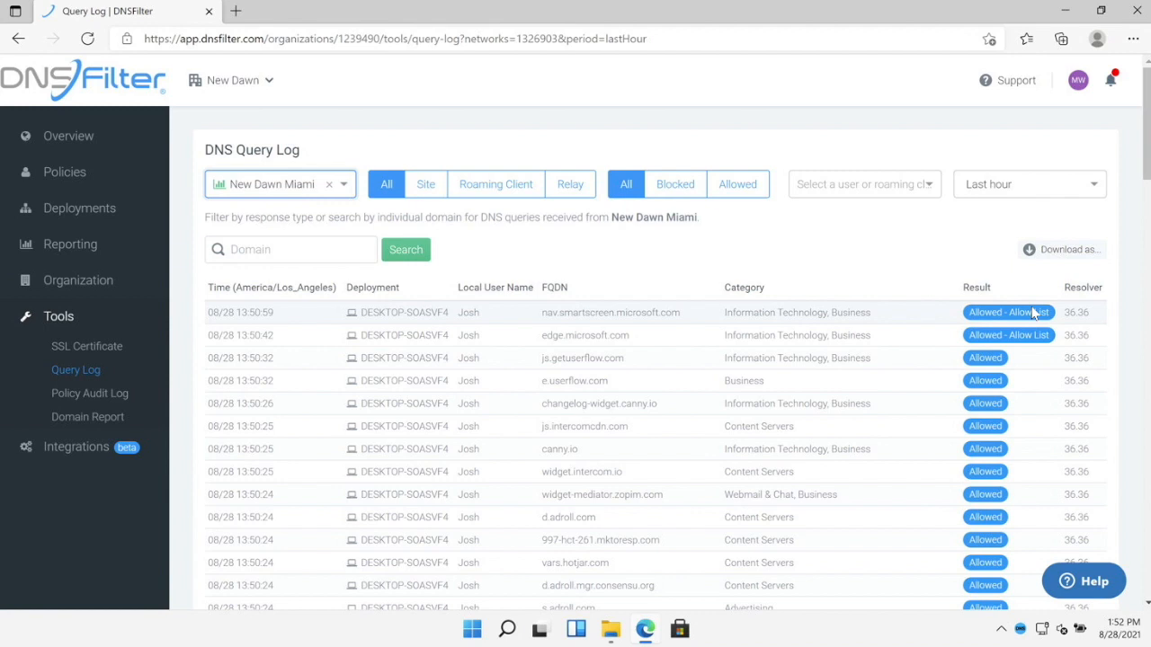
click(1050, 252)
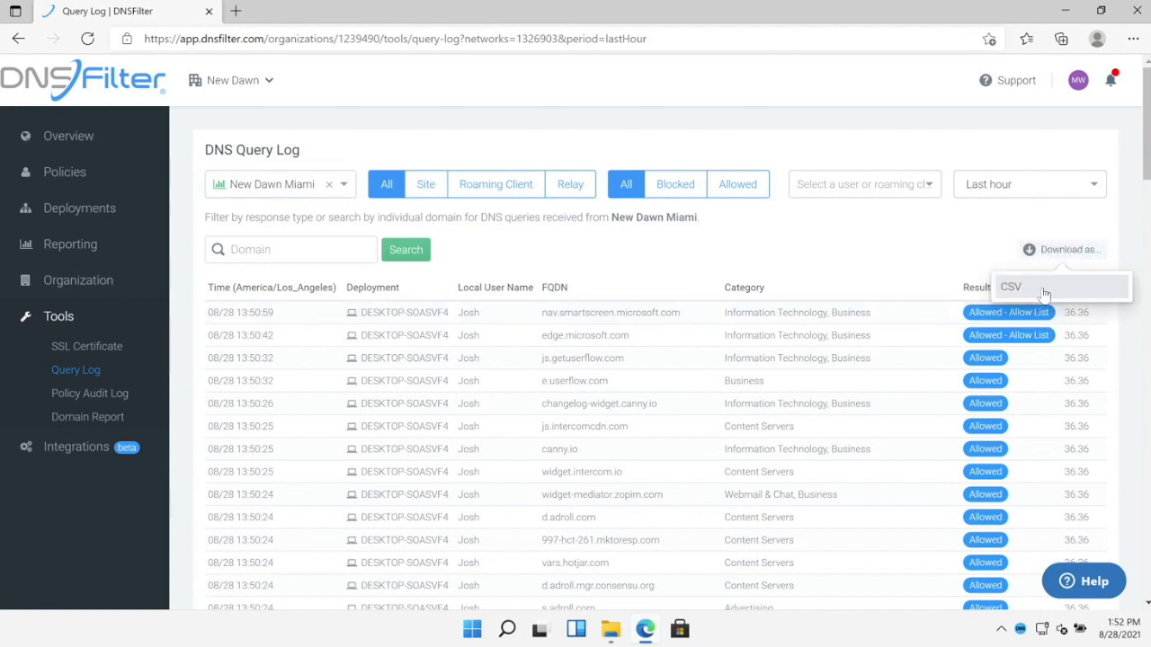
click(836, 250)
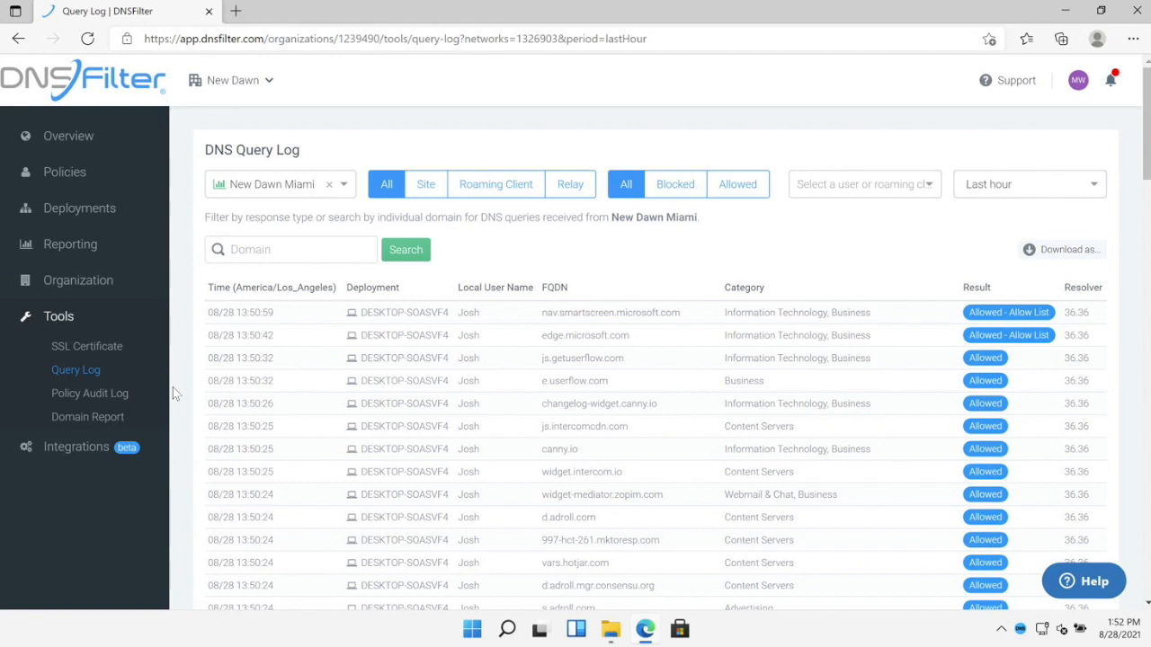
click(135, 425)
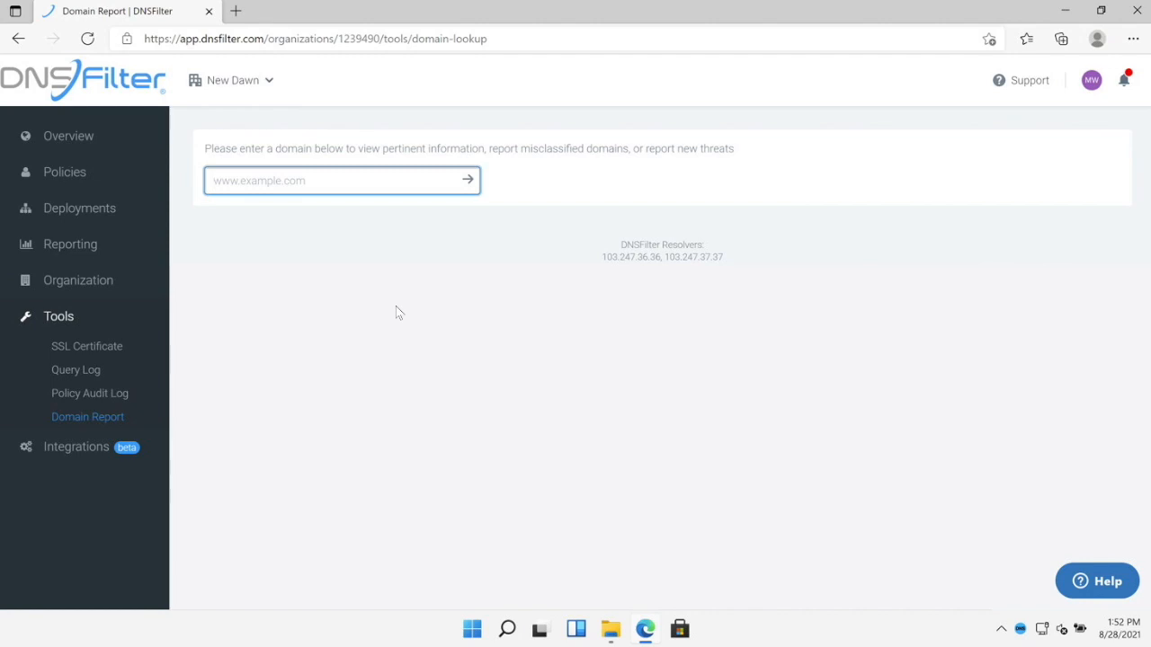
- Look up microsoft.com in the Domain Report and show that Test Policy allow-lists it
text(microsoft.com)
click(469, 186)
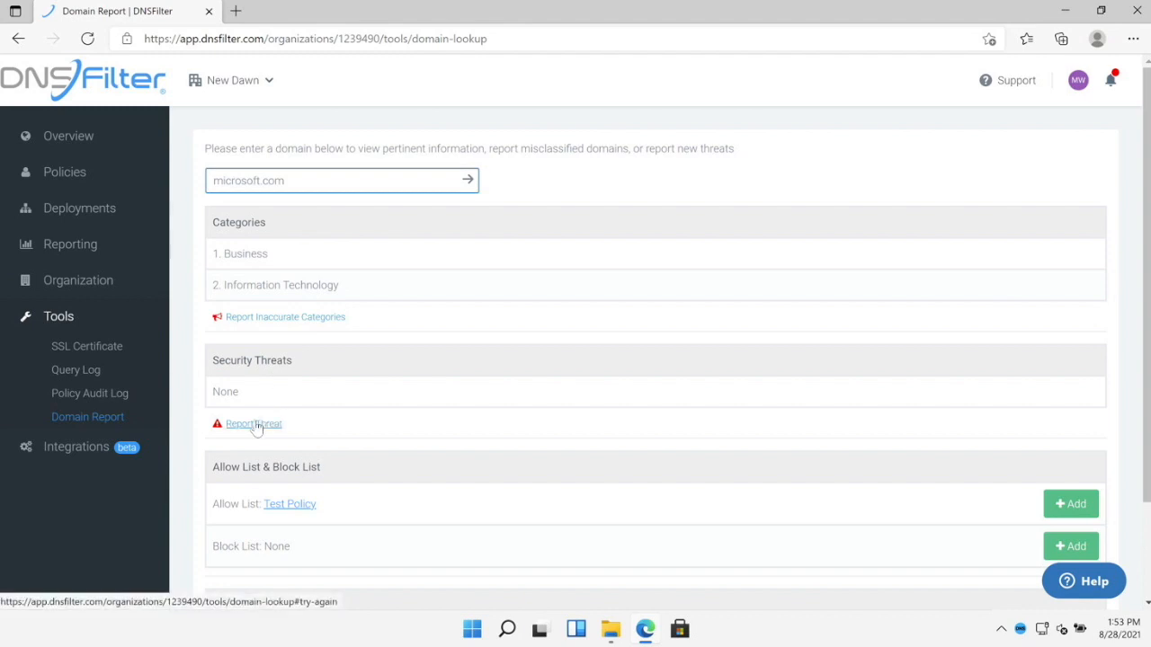
click(1069, 505)
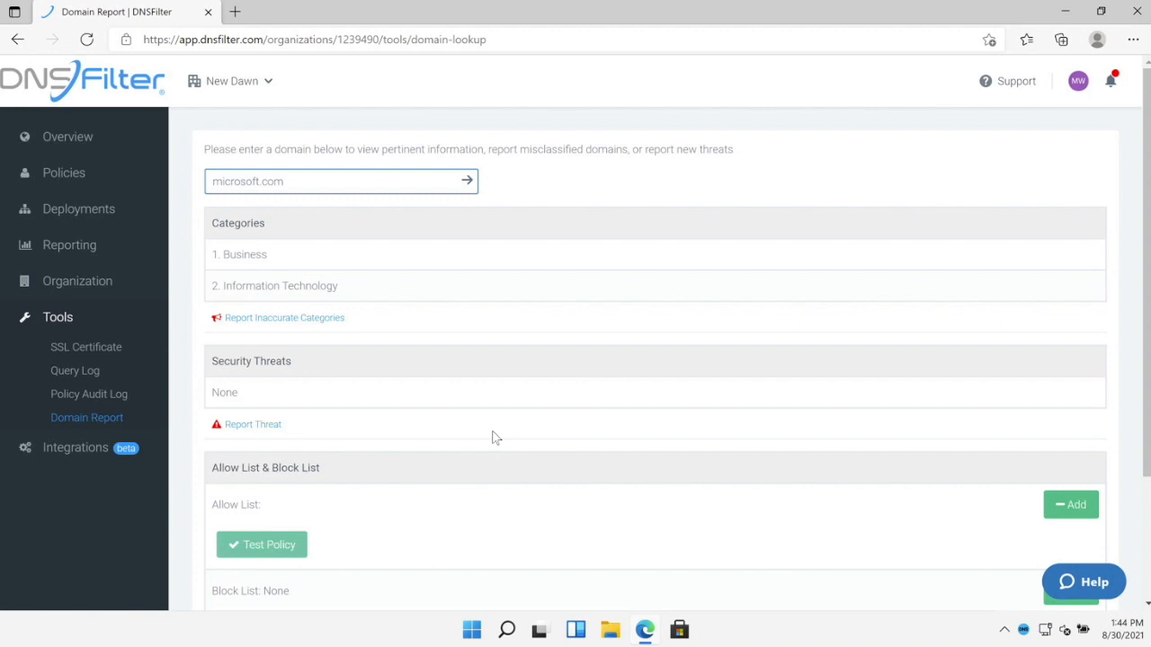
- Switch back to the FilterDNS MSP dashboard and bring up its Integrations catalogue
click(254, 86)
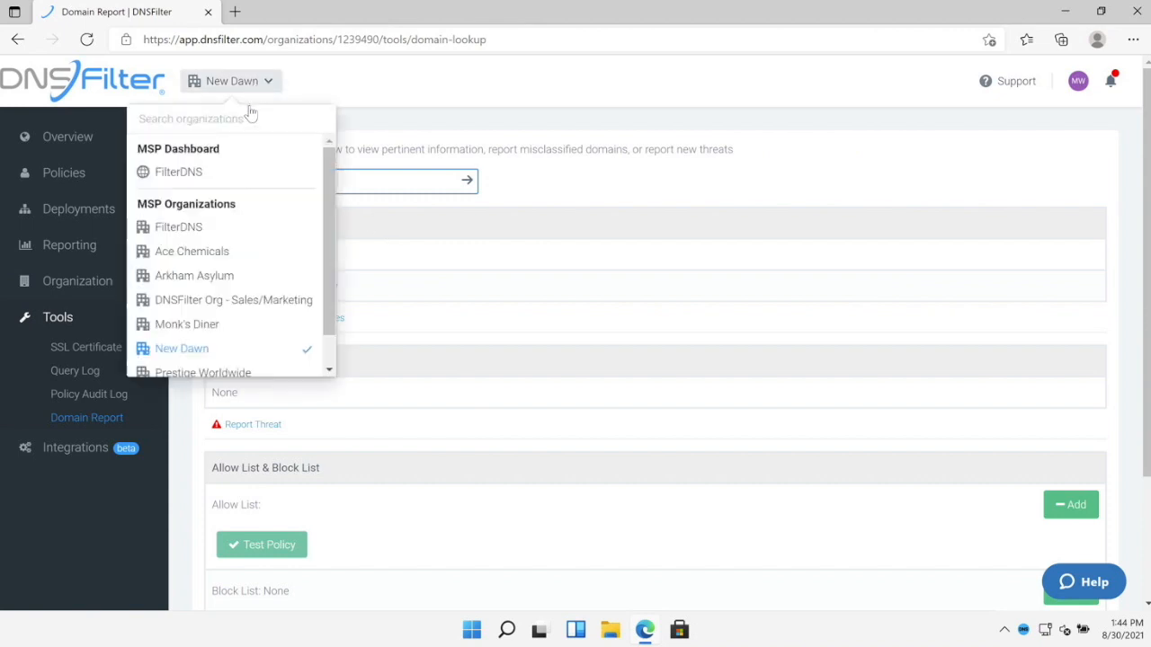
click(216, 171)
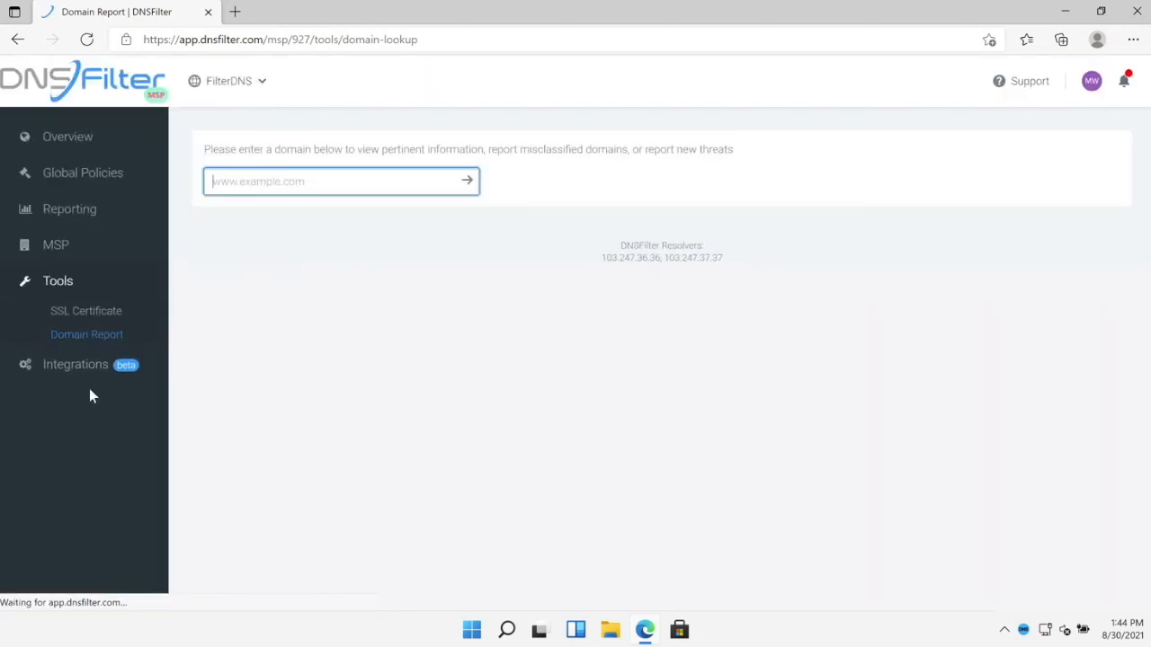
click(91, 381)
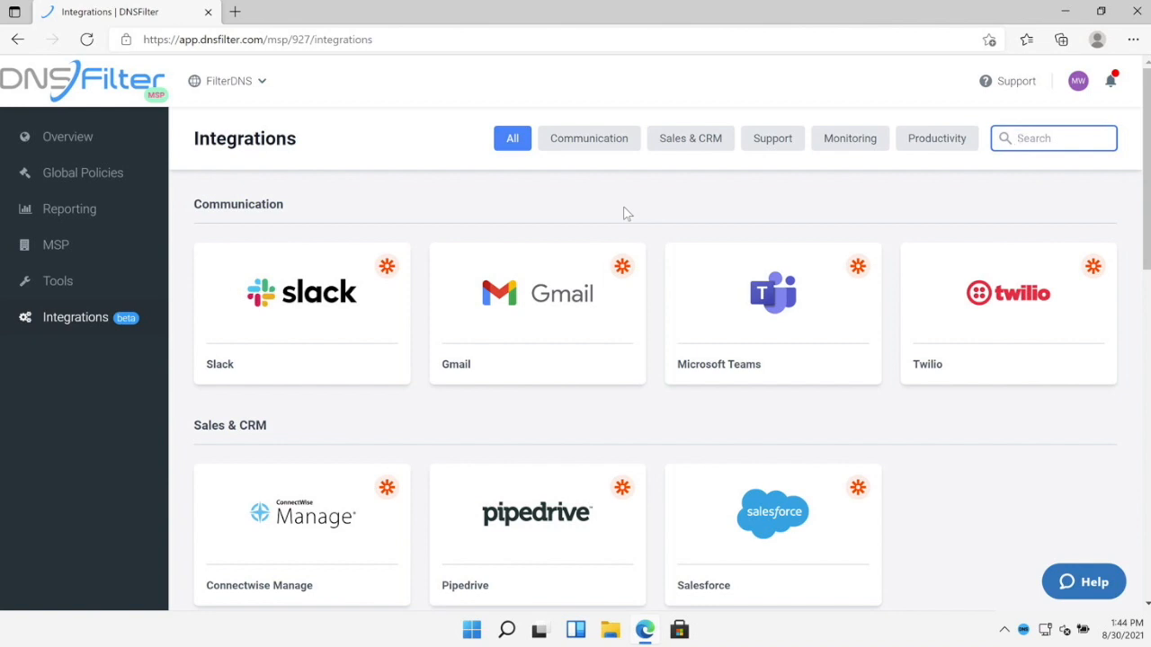
- Browse the integrations such as Slack, Gmail, Microsoft Teams and Salesforce, then show the support options
scroll(627, 214, down, 6)
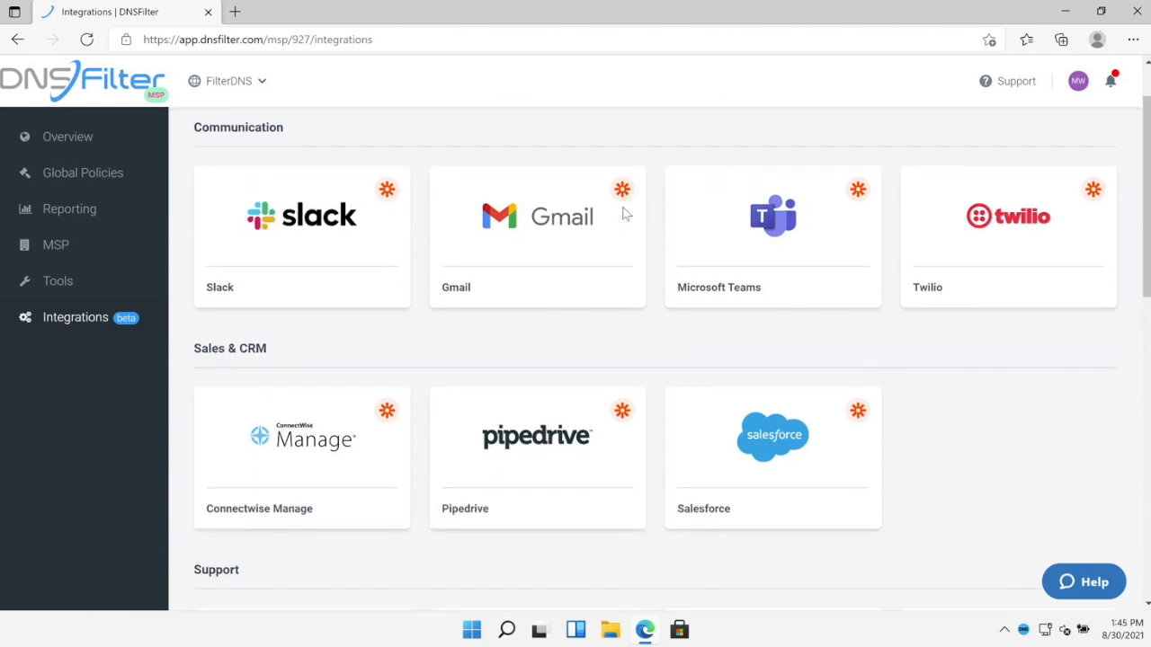
scroll(627, 214, down, 4)
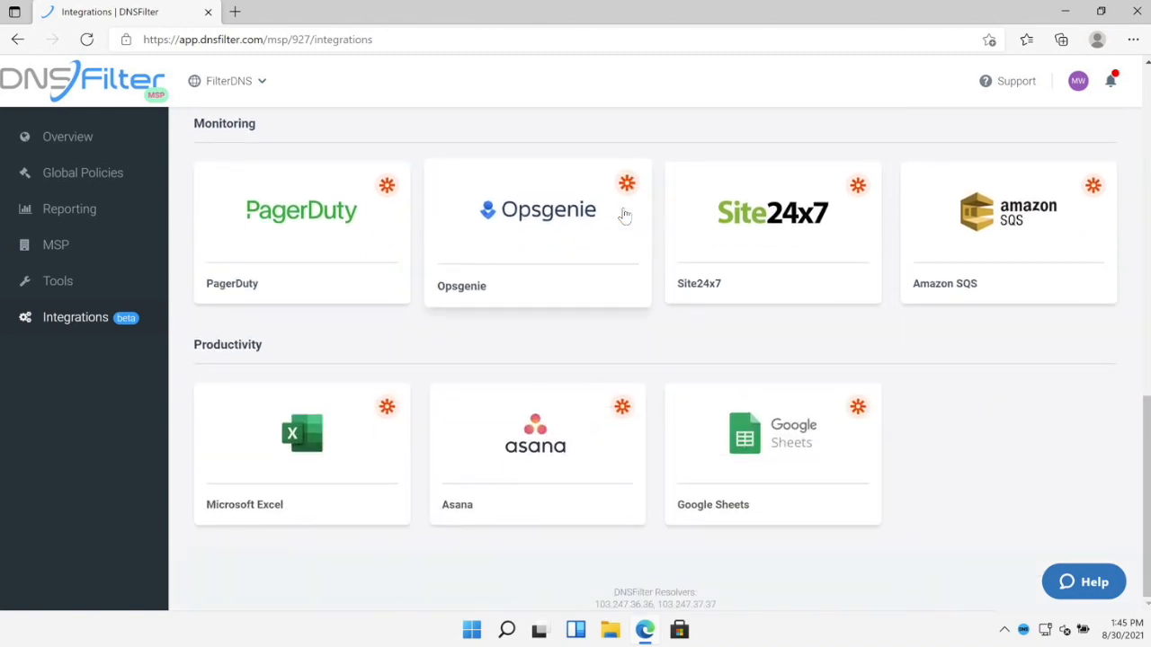
scroll(625, 216, up, 5)
scroll(625, 216, up, 5)
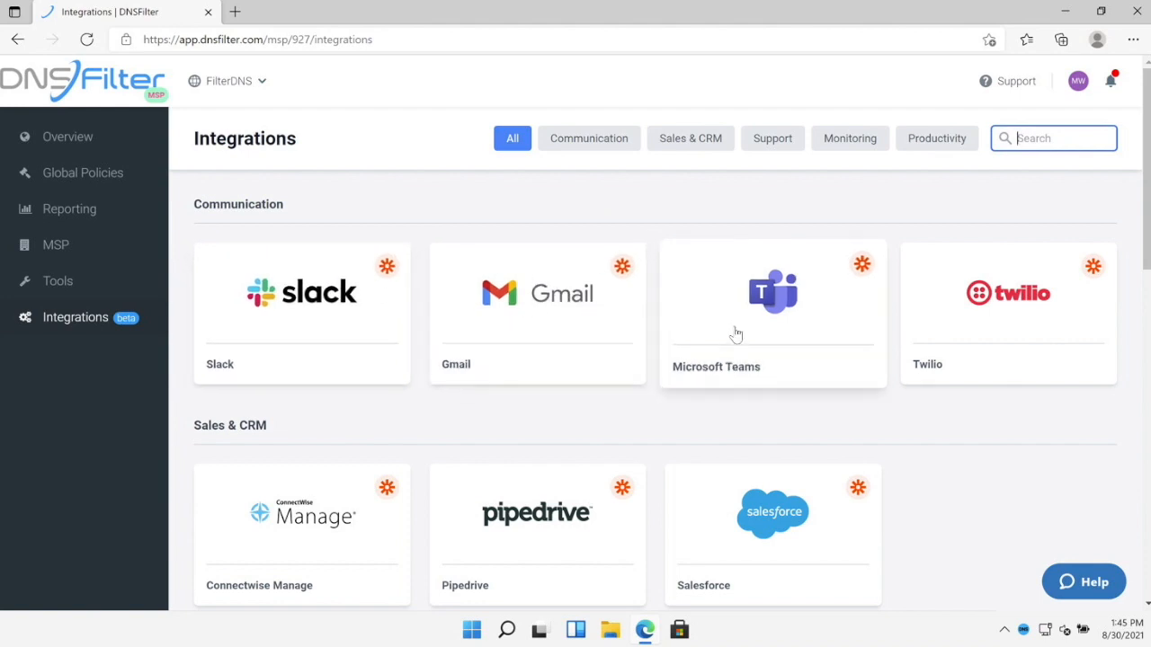
scroll(734, 306, down, 3)
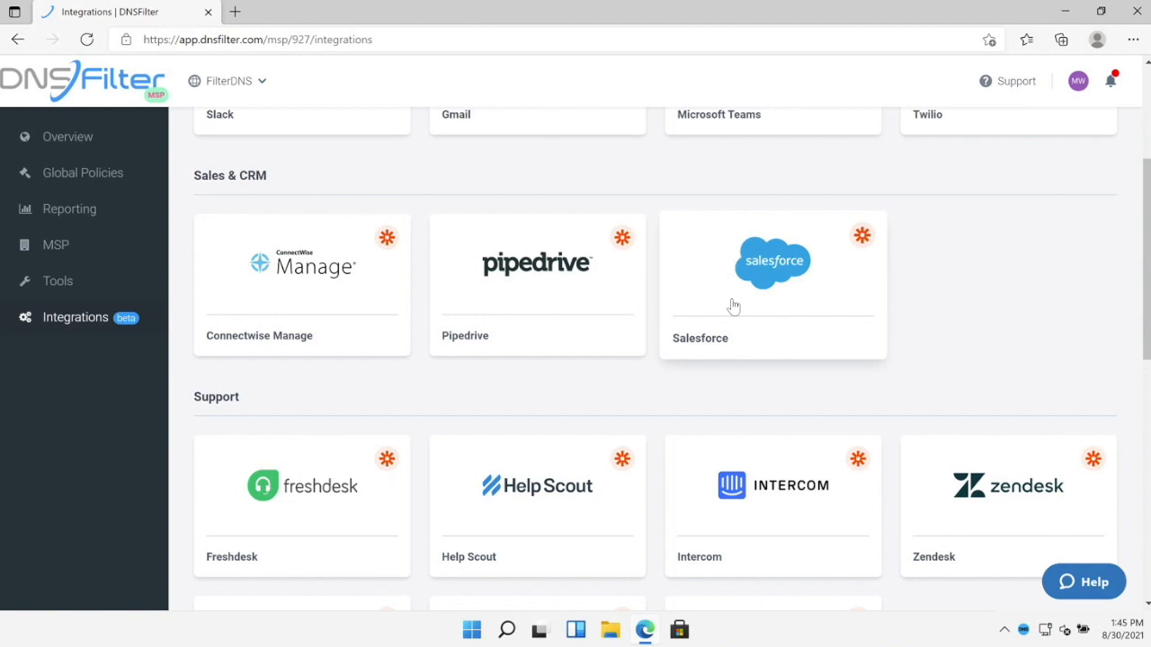
scroll(734, 307, up, 3)
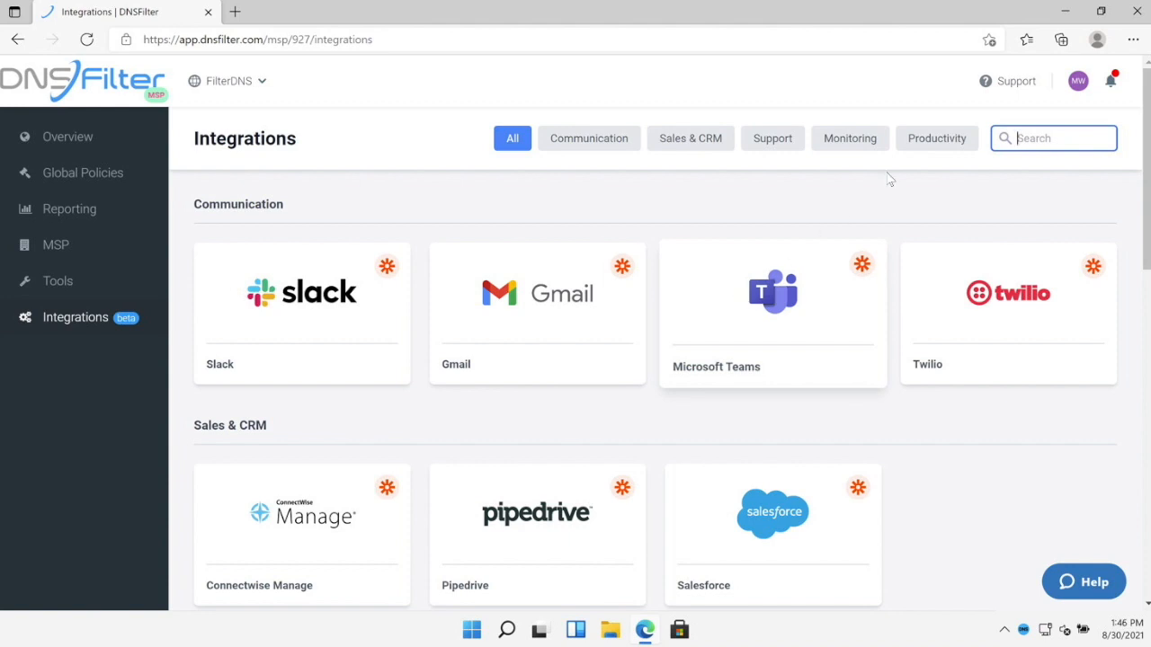
click(1007, 81)
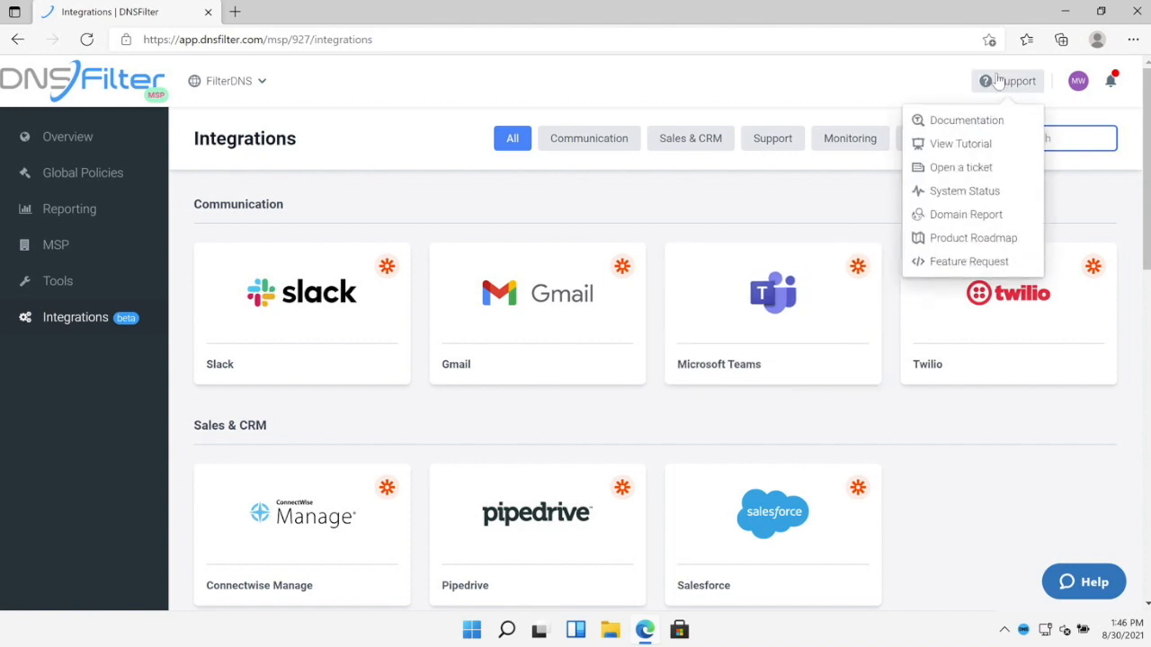